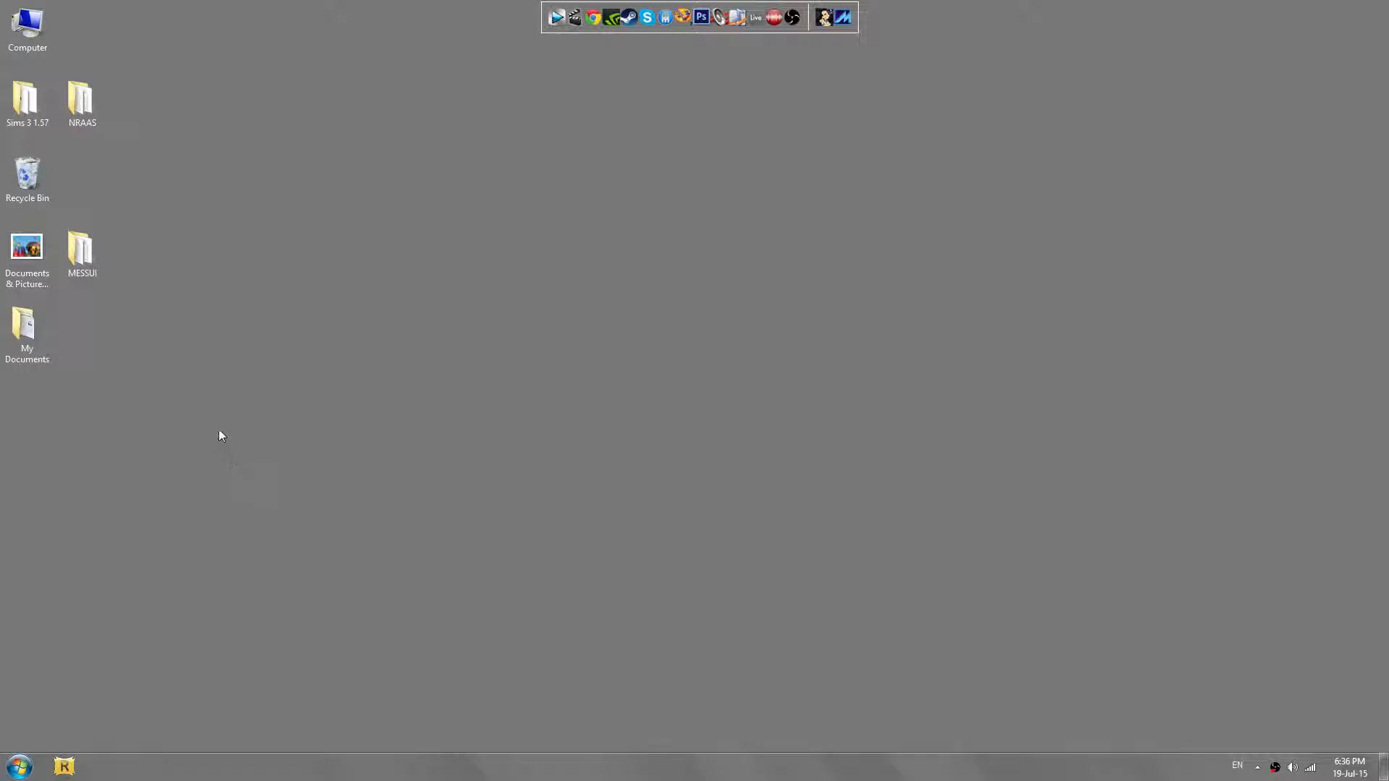
# Step: Open the MESSUI folder on the desktop, launch messui64.exe and select the Contra III - The Alien Wars (USA).sfc ROM
pyautogui.doubleClick(94, 263)
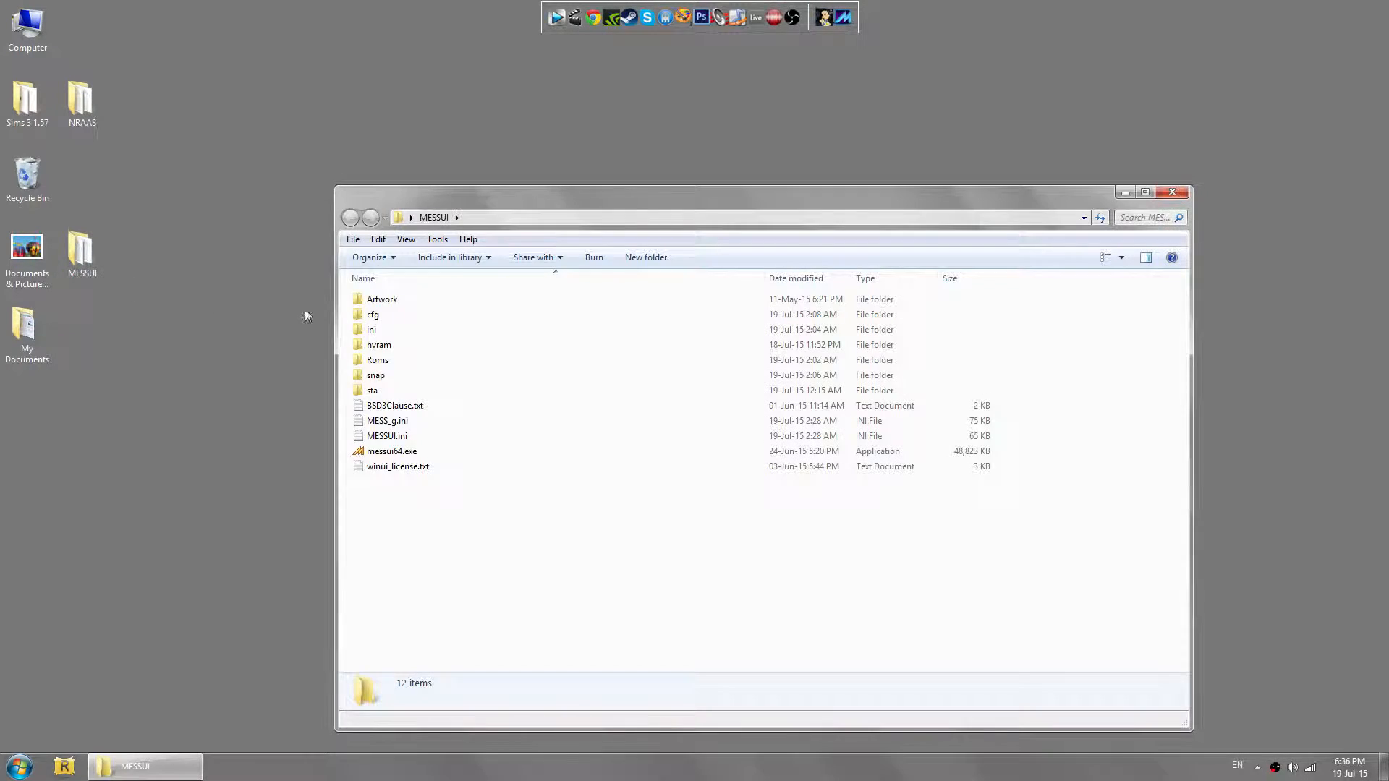
pyautogui.moveTo(414, 198); pyautogui.dragTo(418, 168)
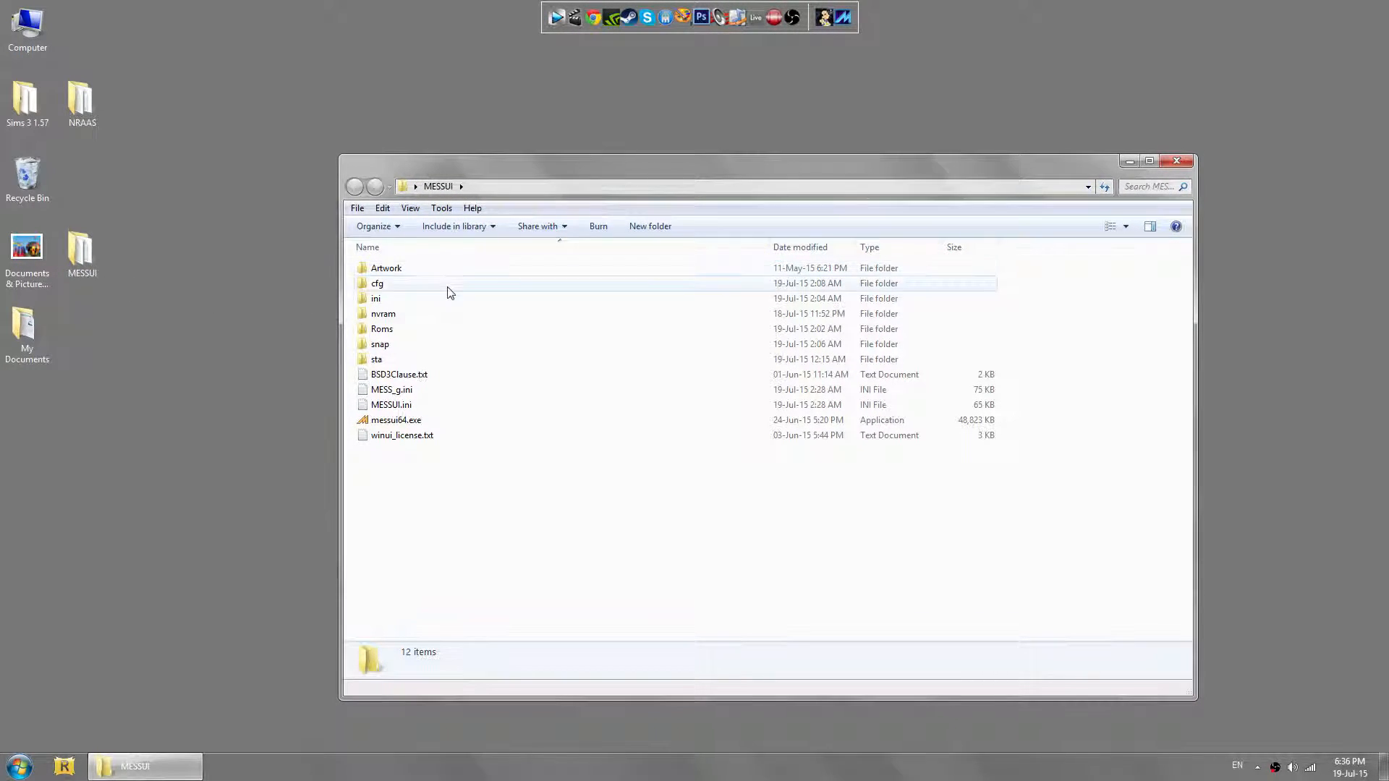
pyautogui.moveTo(465, 516); pyautogui.dragTo(435, 512)
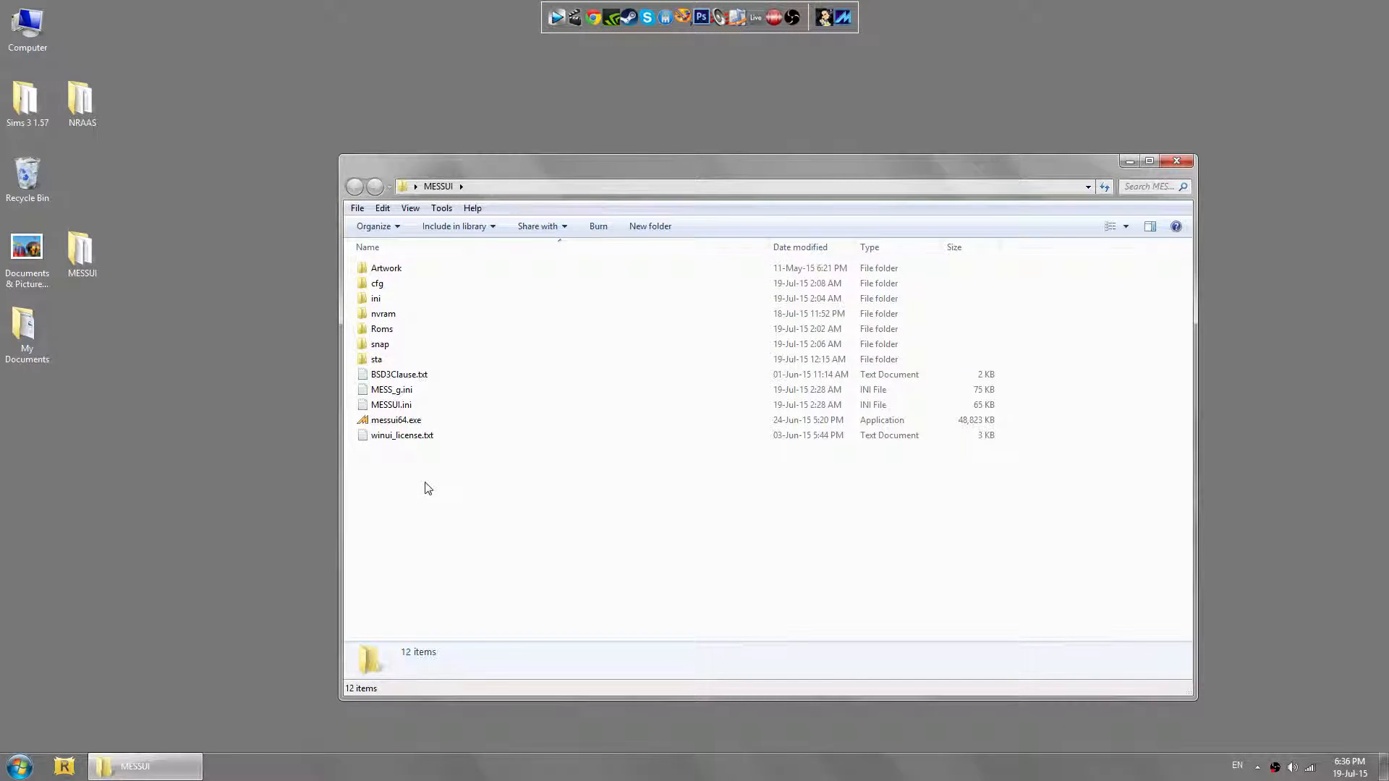
pyautogui.moveTo(443, 172); pyautogui.dragTo(445, 151)
pyautogui.doubleClick(416, 396)
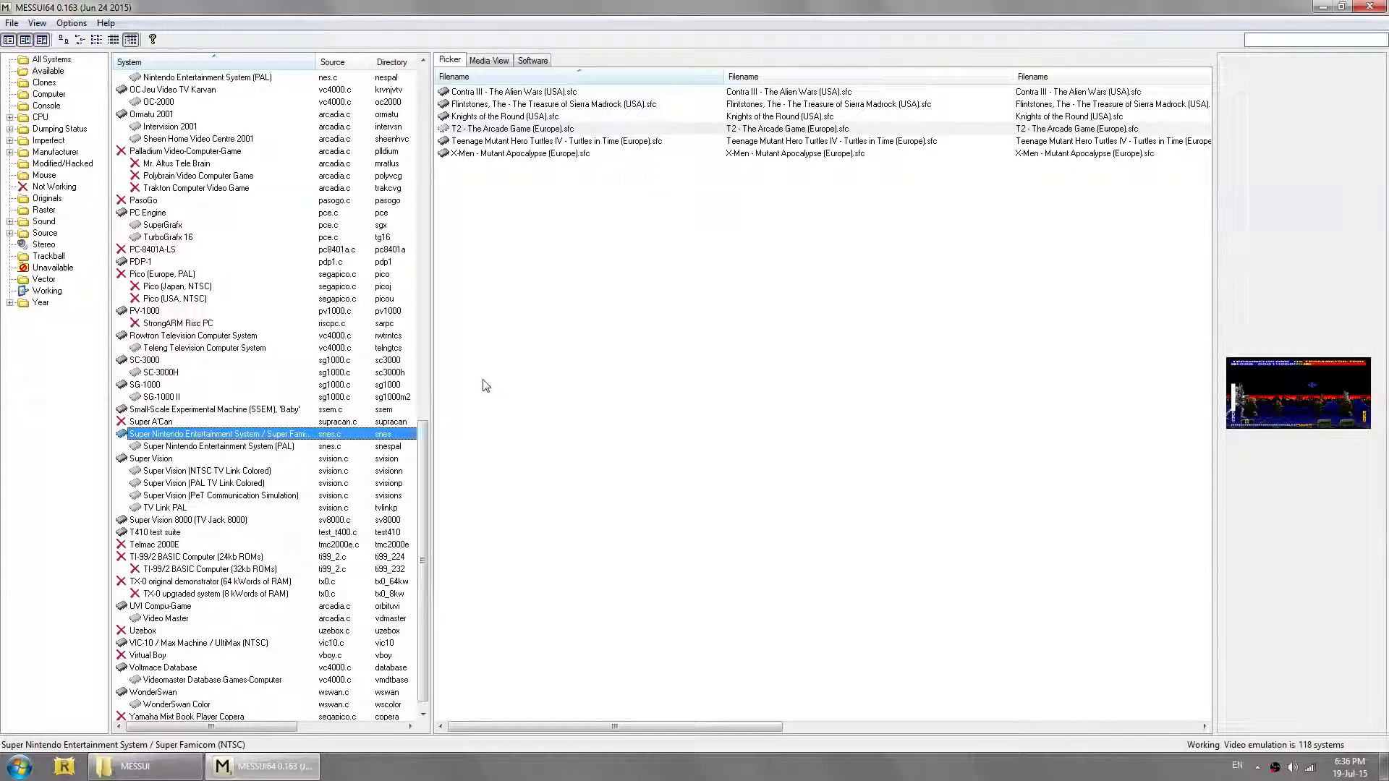
pyautogui.click(535, 95)
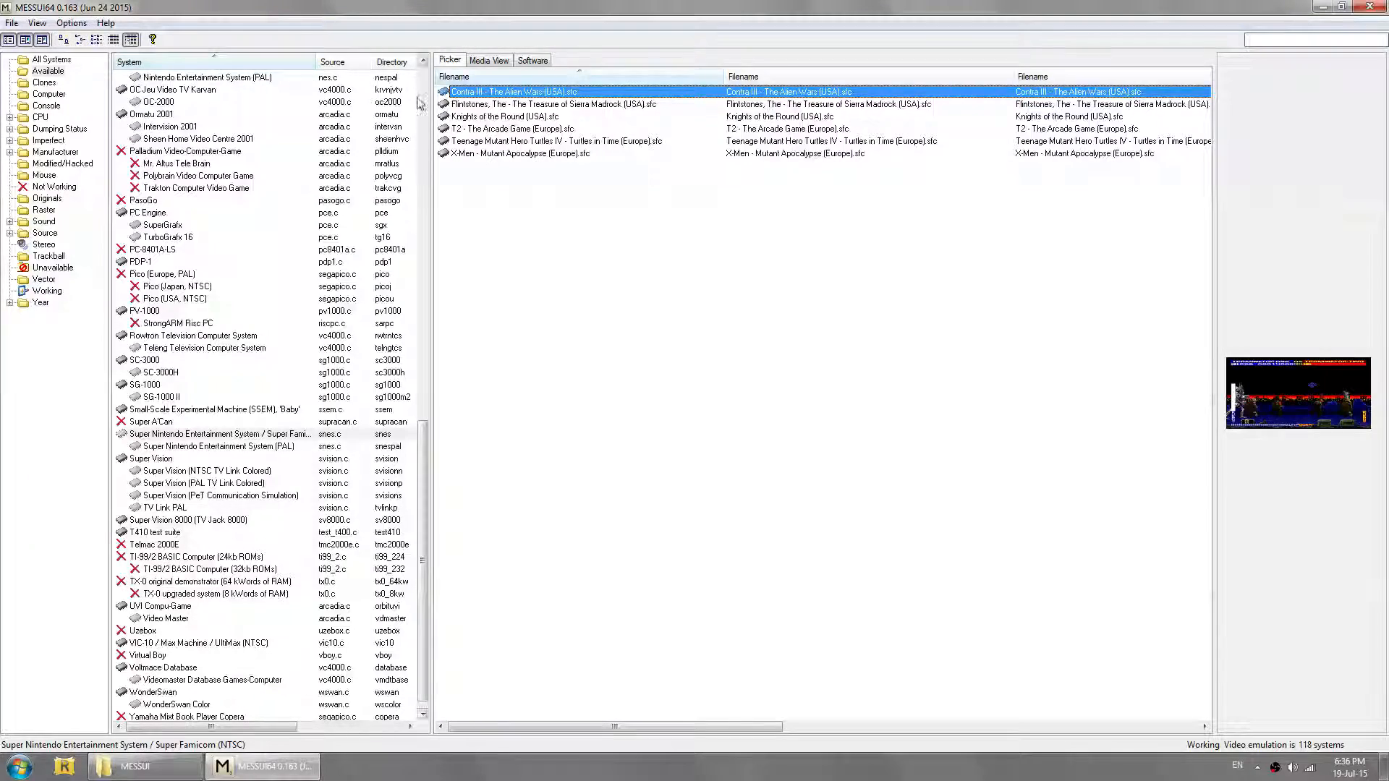
# Step: Open the default system options and bring up their advanced settings
pyautogui.click(72, 23)
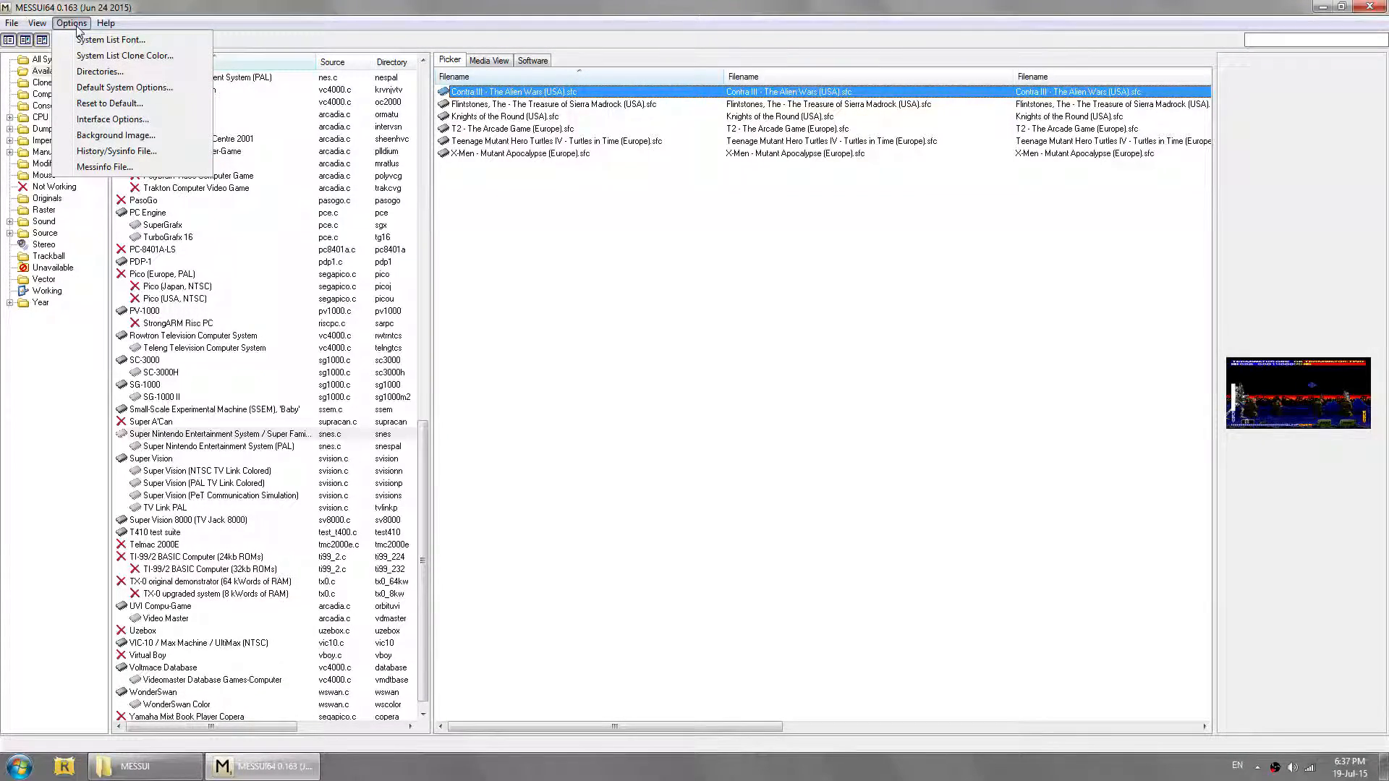
pyautogui.click(102, 90)
pyautogui.moveTo(130, 9); pyautogui.dragTo(348, 82)
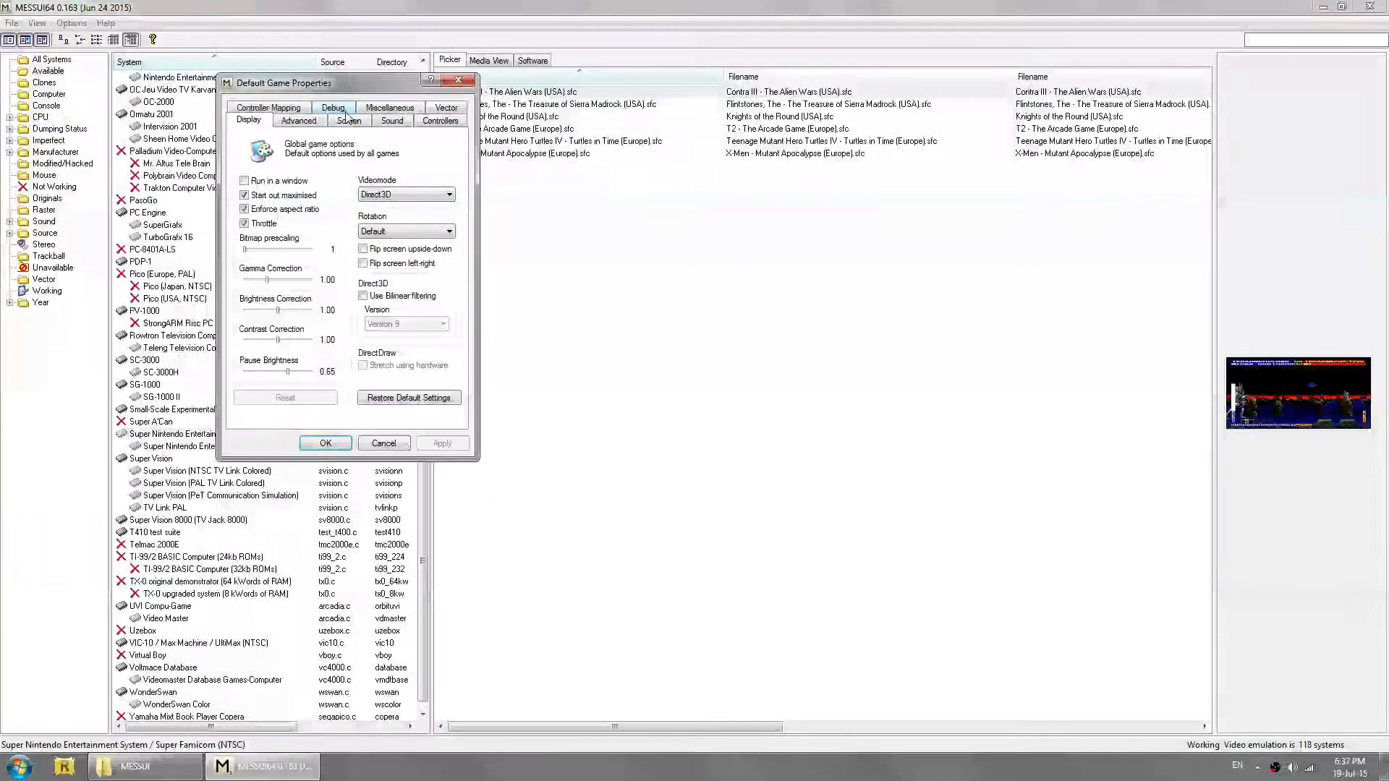
pyautogui.click(303, 123)
pyautogui.click(347, 123)
pyautogui.click(299, 123)
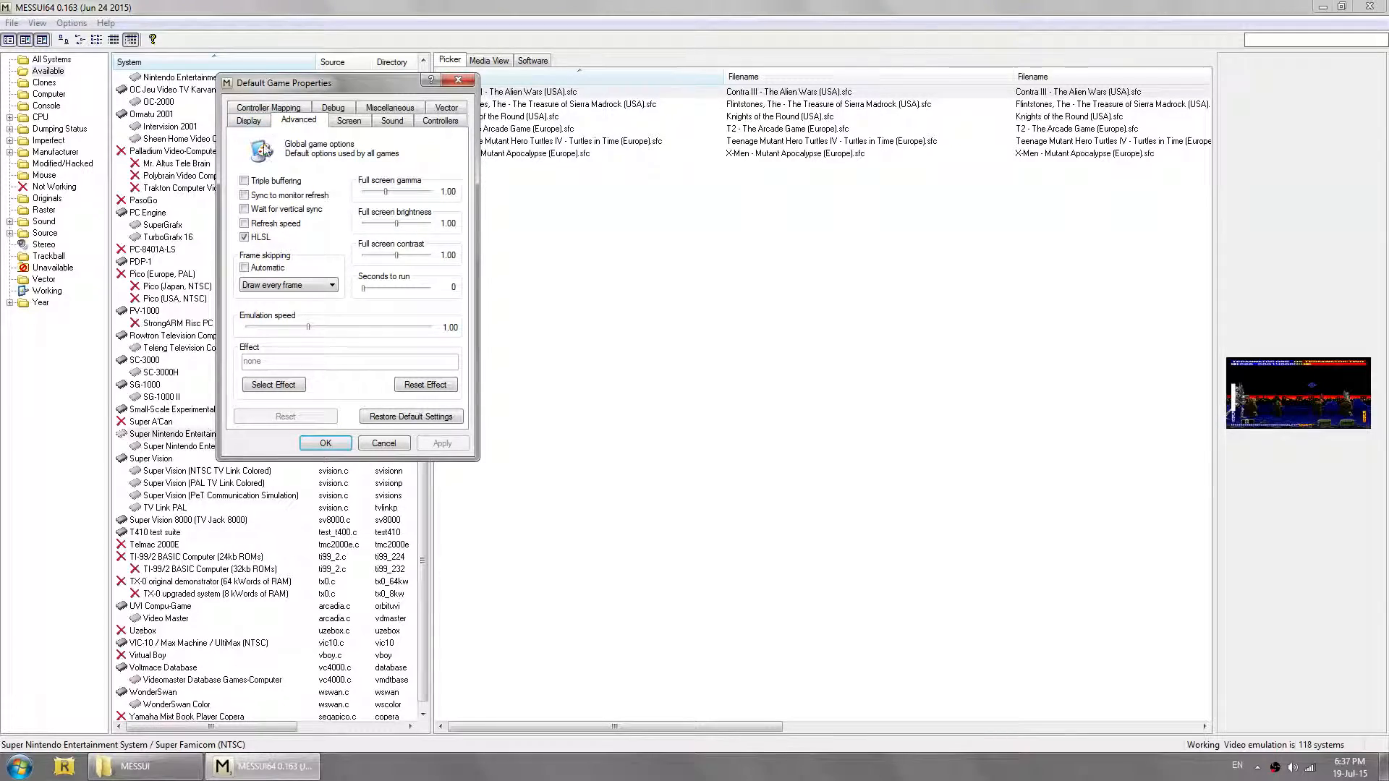
# Step: Turn the default HLSL option off, back on and off again to demonstrate the setting
pyautogui.click(264, 239)
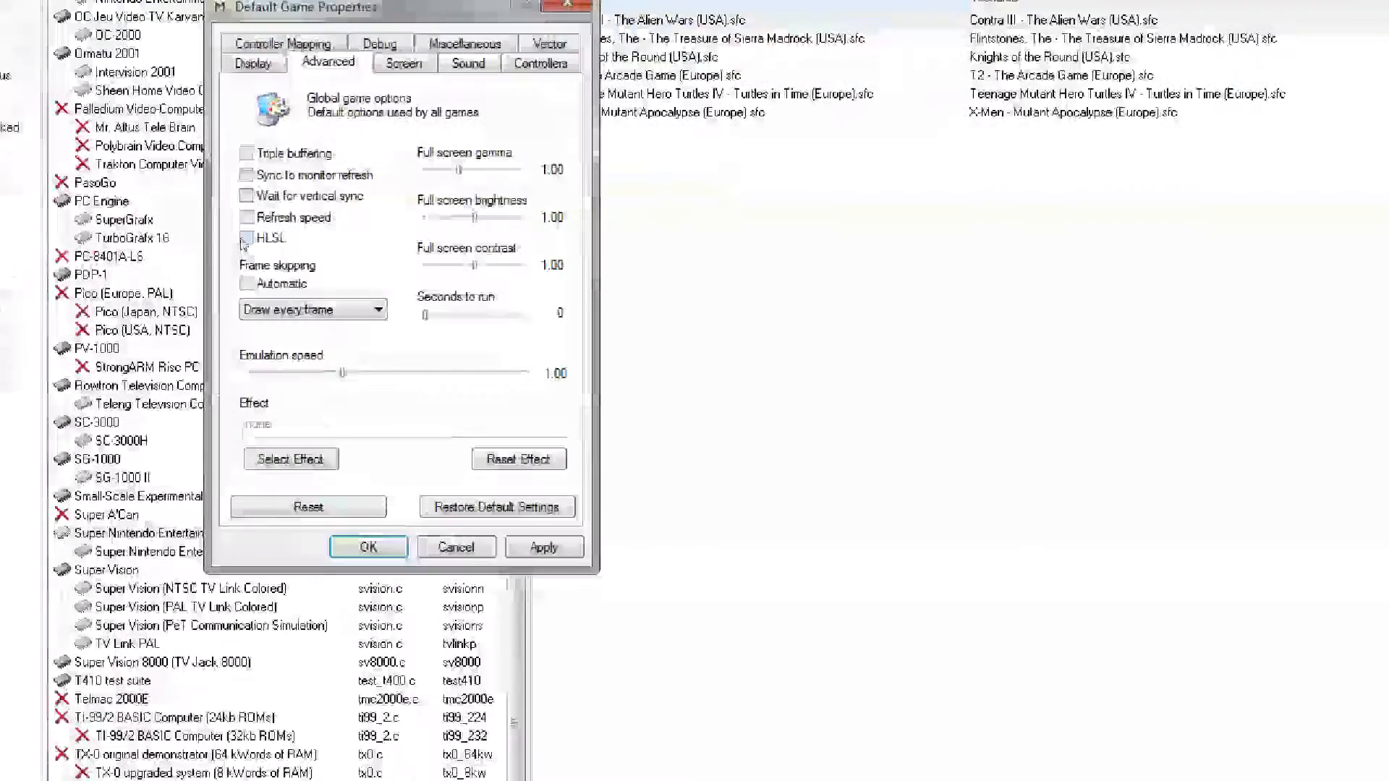
pyautogui.click(244, 238)
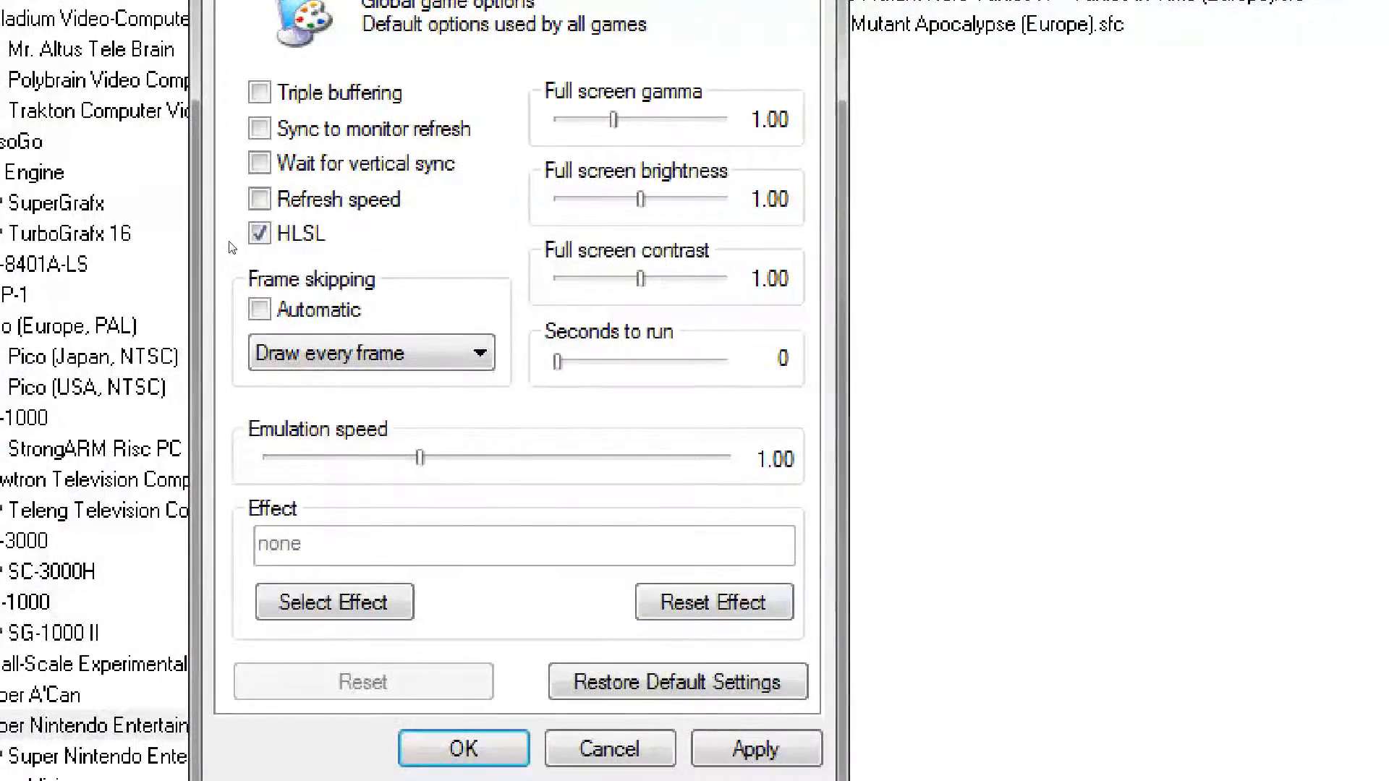
pyautogui.click(241, 239)
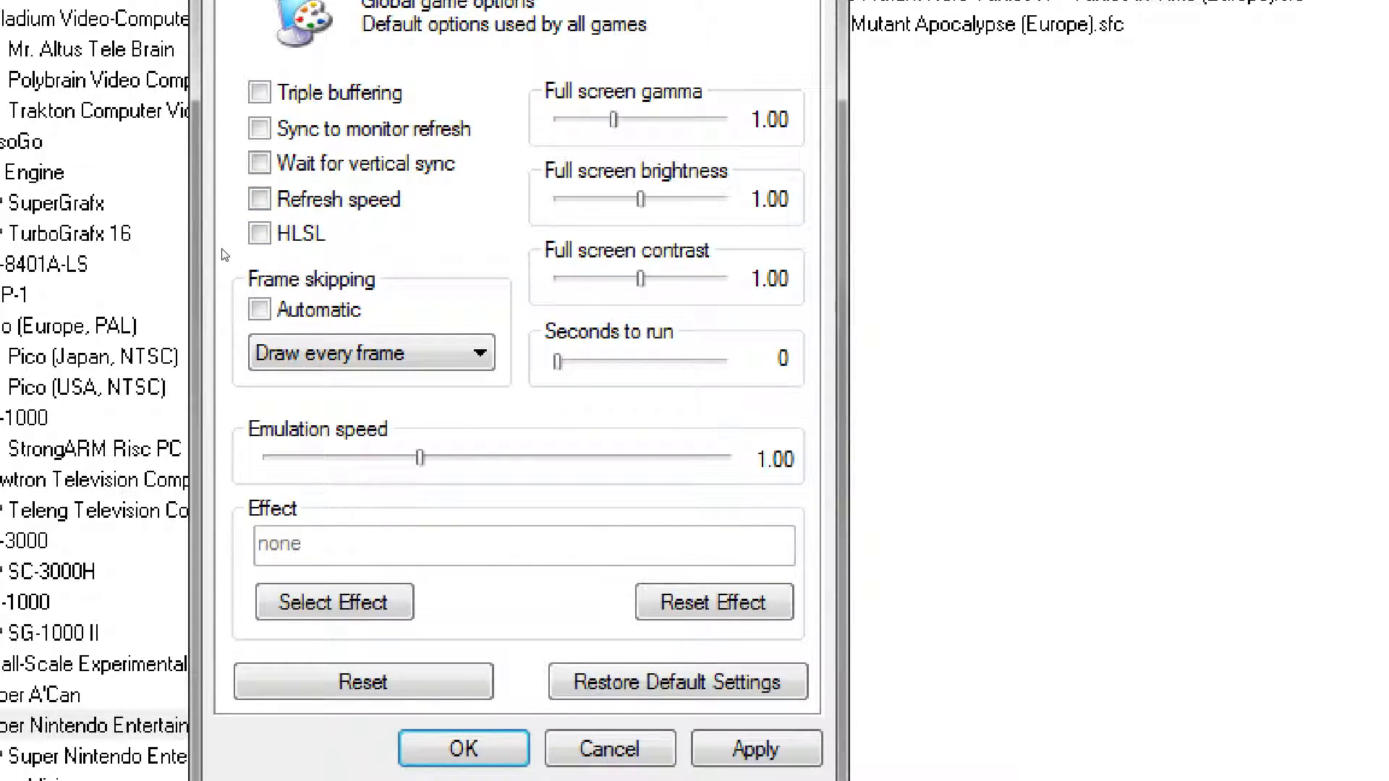
pyautogui.press('super+minus')
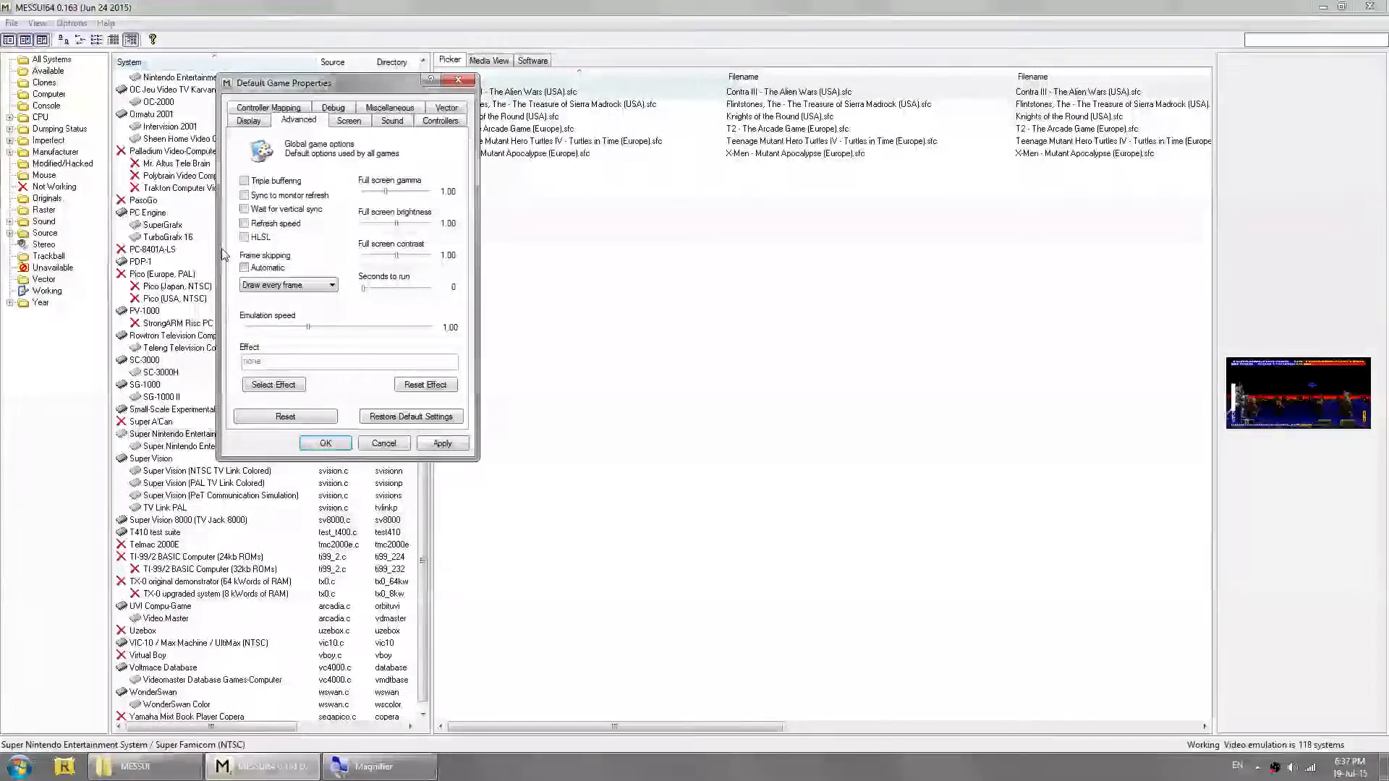
# Step: Keep Direct3D as the default video mode, enable HLSL in the default advanced settings, and apply and confirm the properties
pyautogui.click(251, 122)
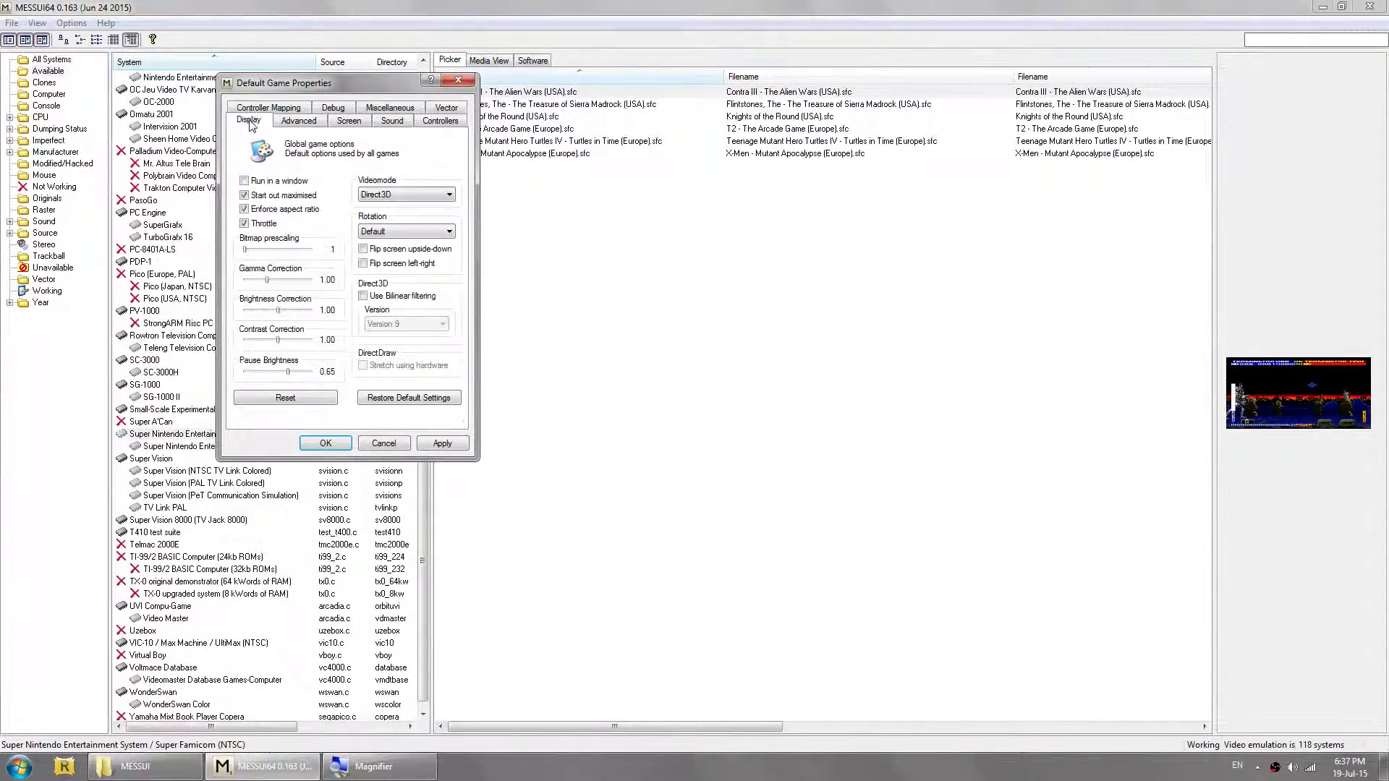
pyautogui.click(413, 201)
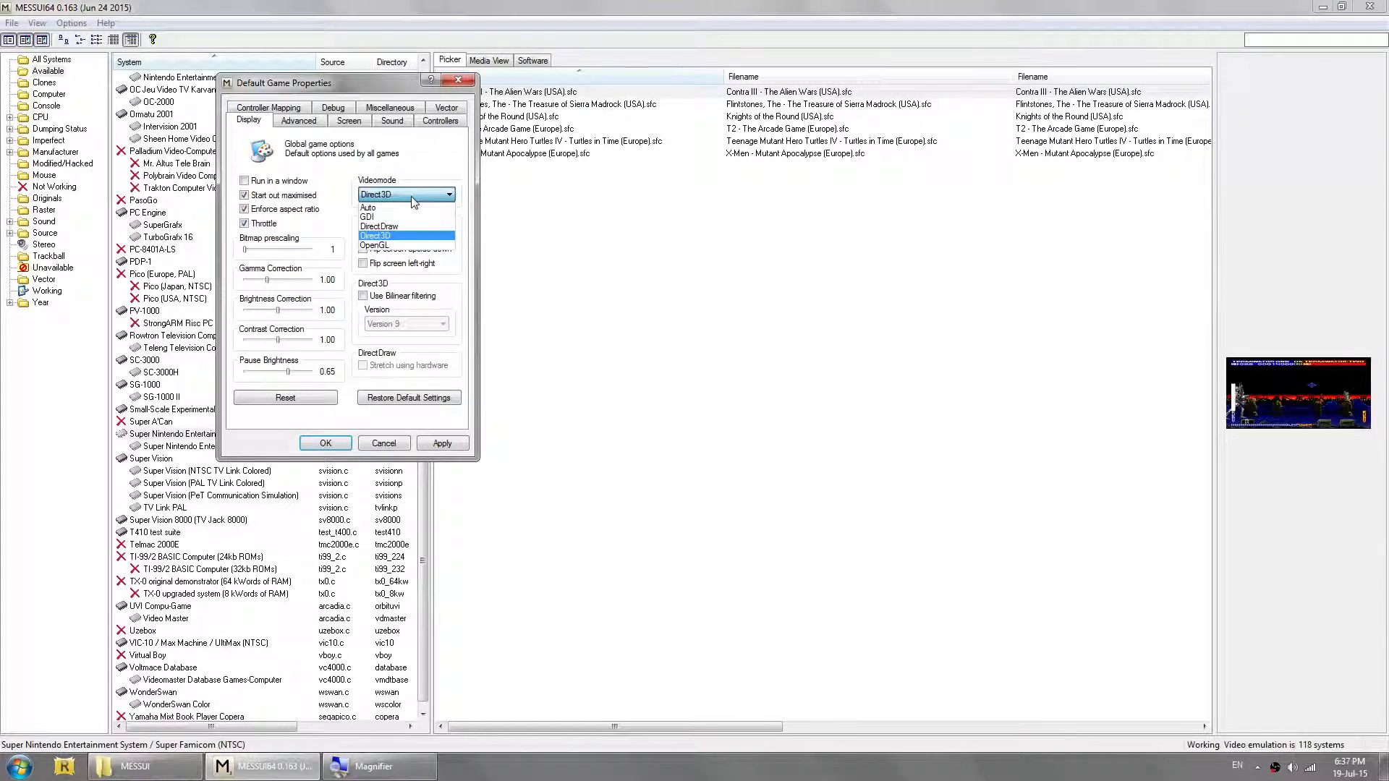
pyautogui.click(413, 202)
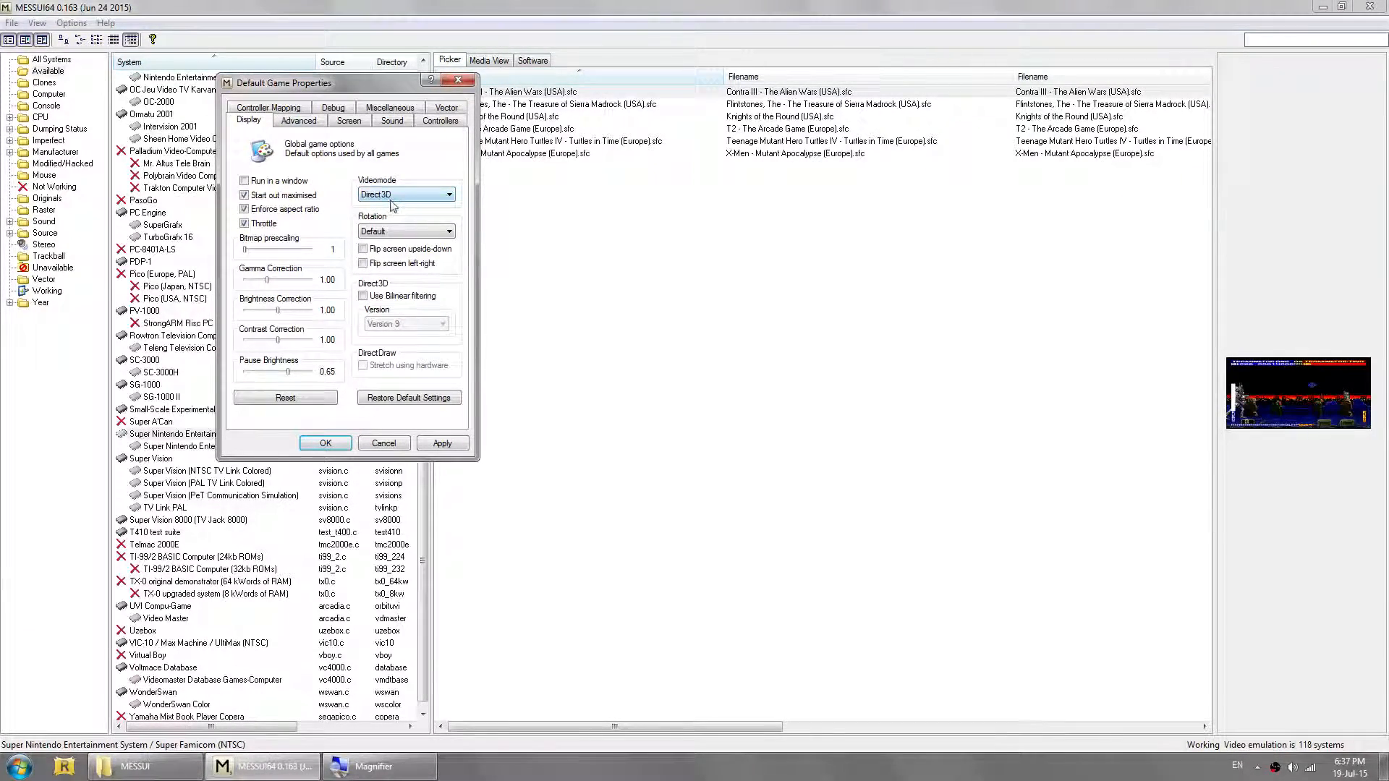
pyautogui.click(298, 120)
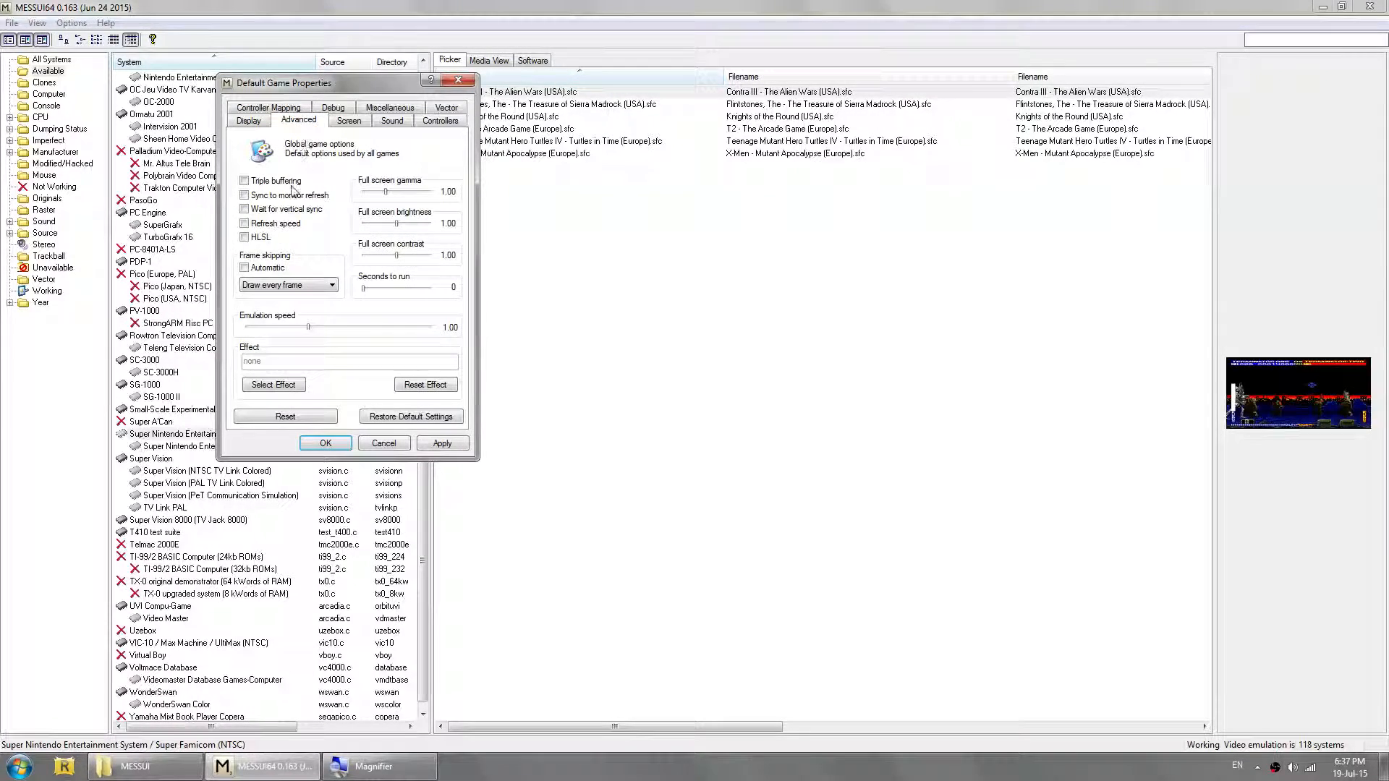
pyautogui.click(245, 237)
pyautogui.click(440, 445)
pyautogui.click(325, 443)
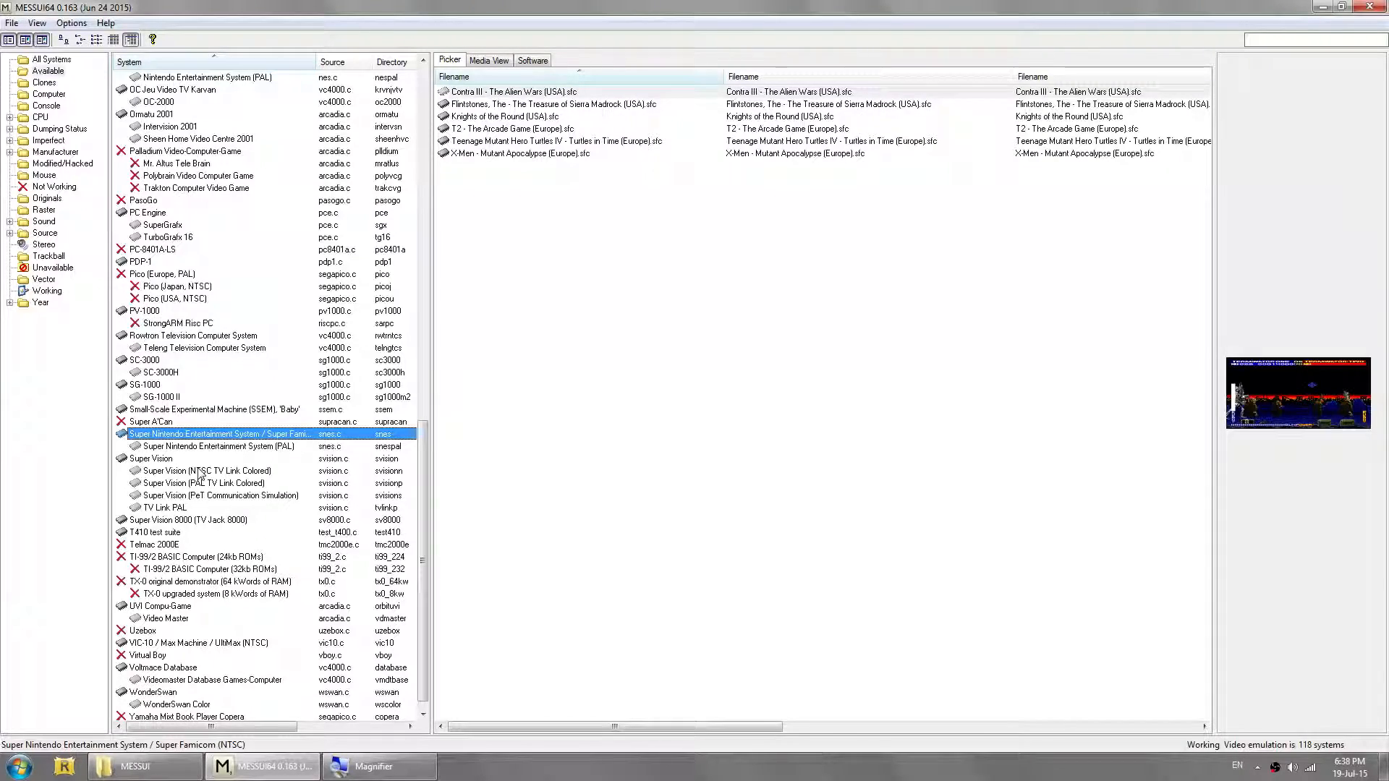
pyautogui.click(64, 24)
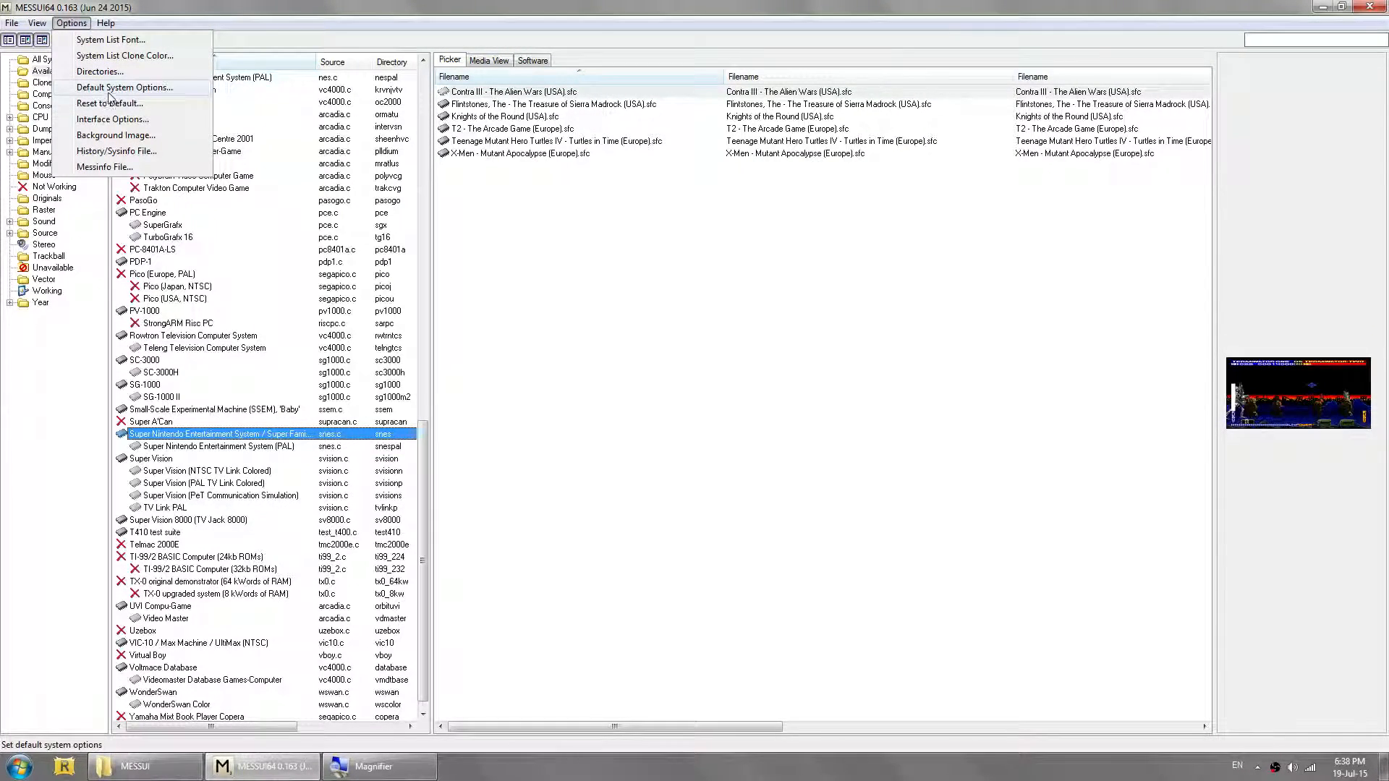
pyautogui.click(140, 13)
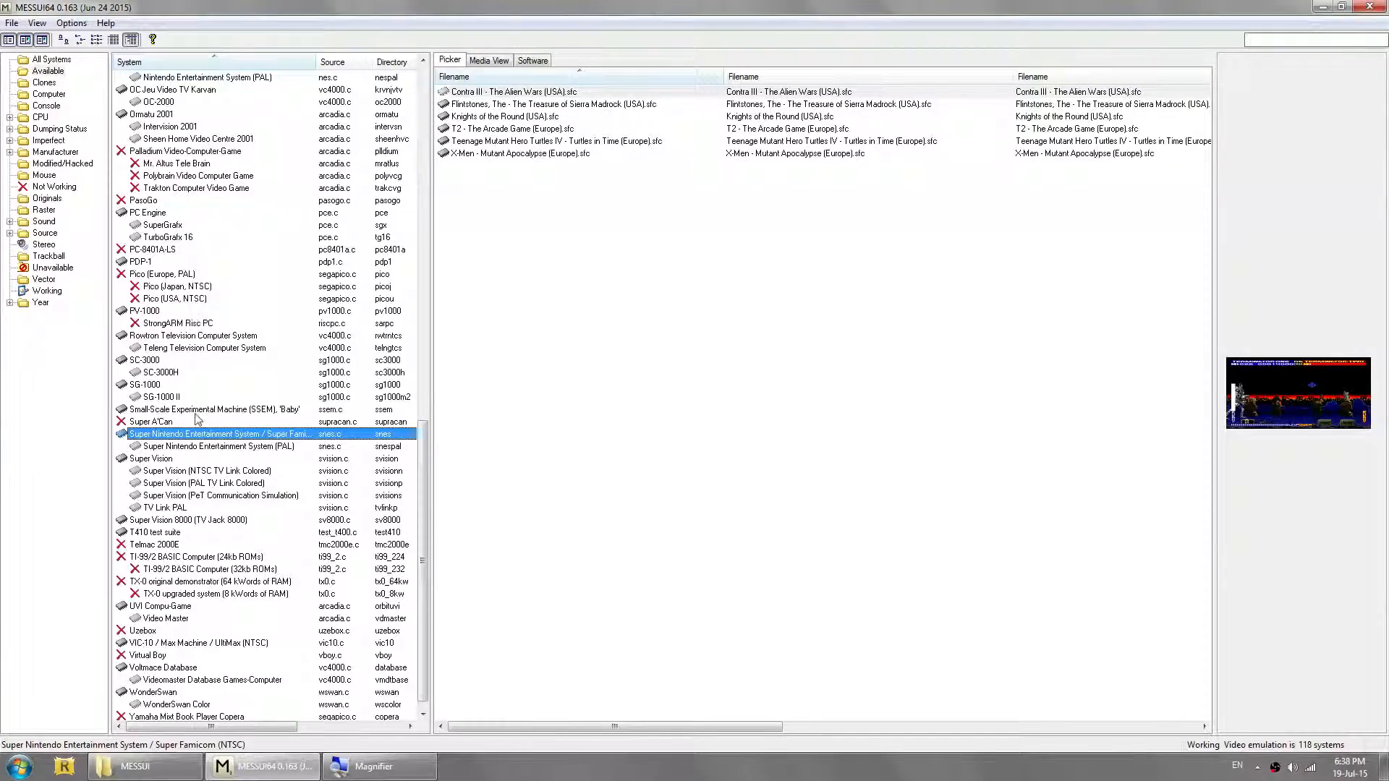
# Step: Enable HLSL in the Super Nintendo Entertainment System / Super Famicom (NTSC) properties, keeping the Direct3D video mode, and save them
pyautogui.rightClick(188, 435)
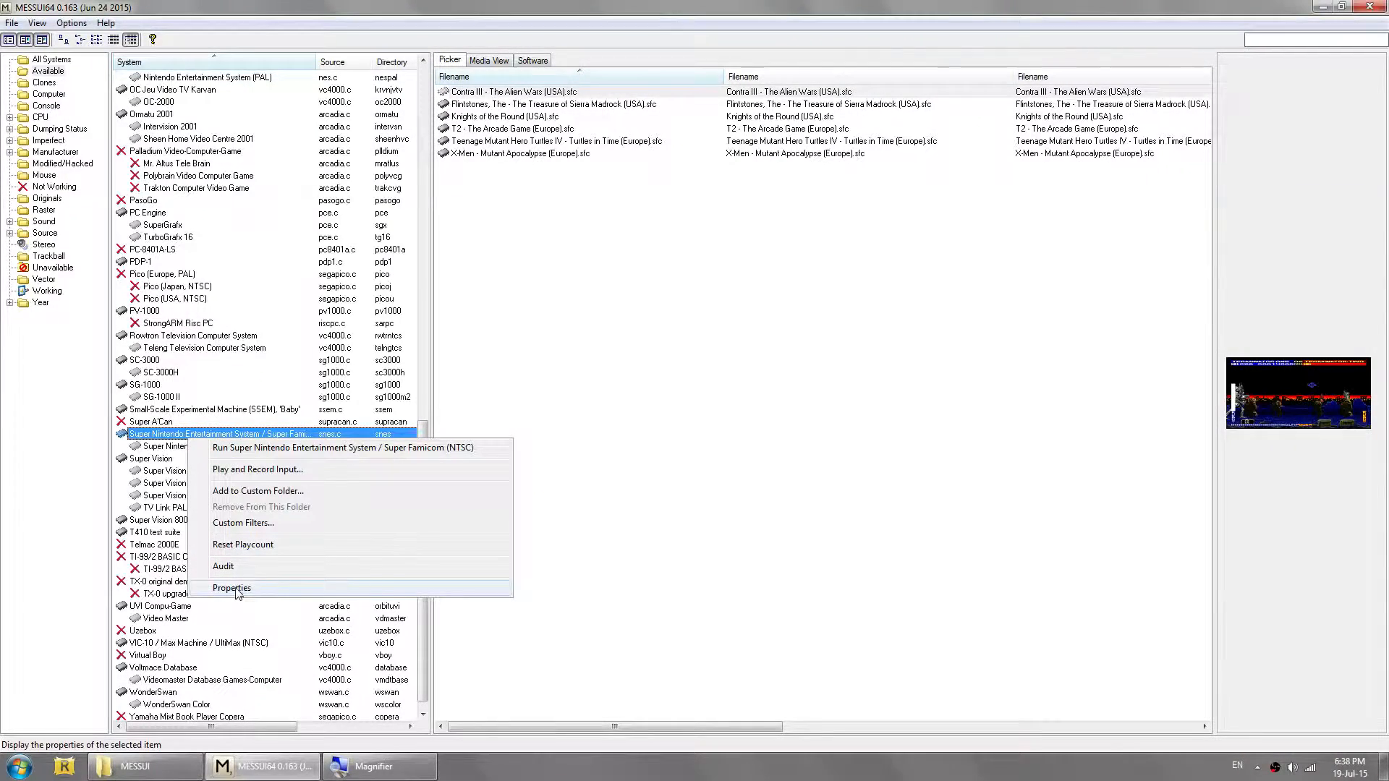
pyautogui.click(240, 591)
pyautogui.click(209, 87)
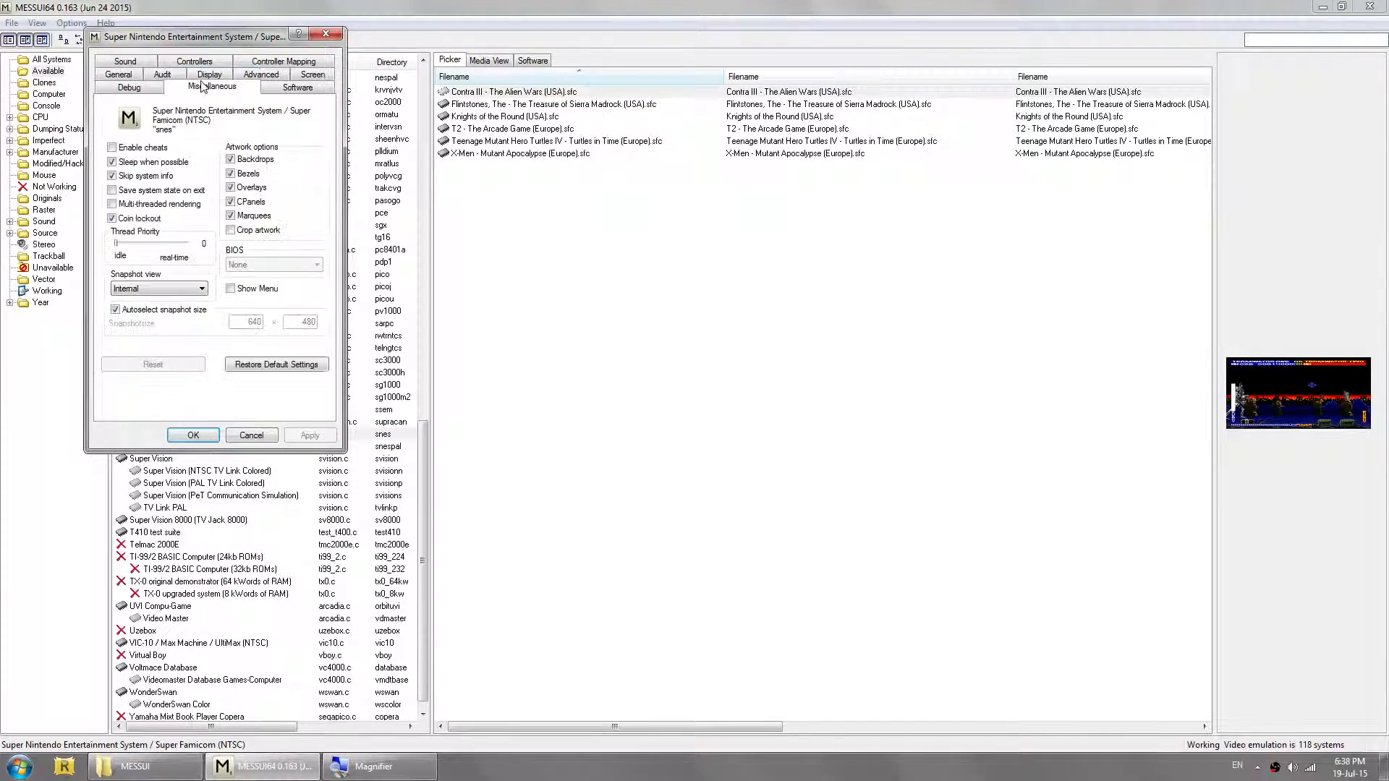
pyautogui.click(255, 164)
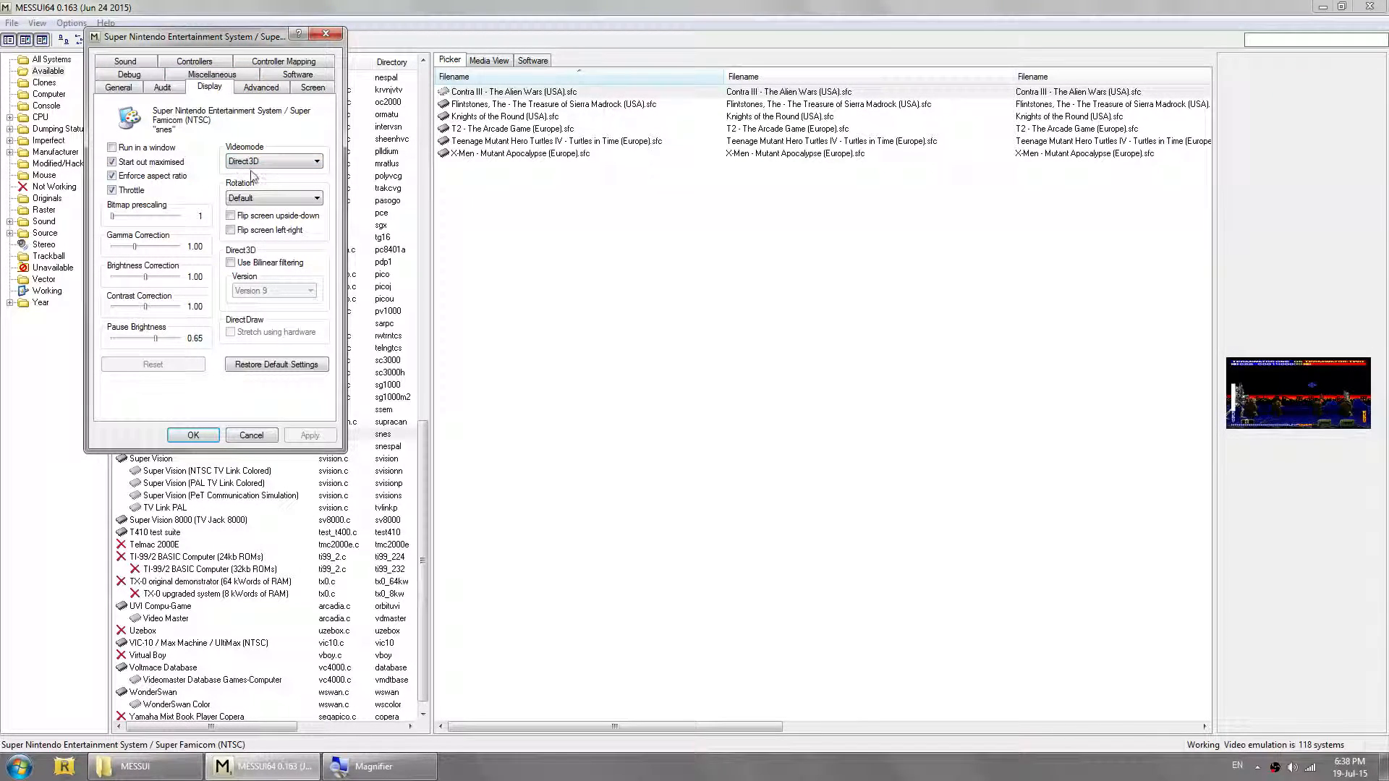
pyautogui.click(261, 87)
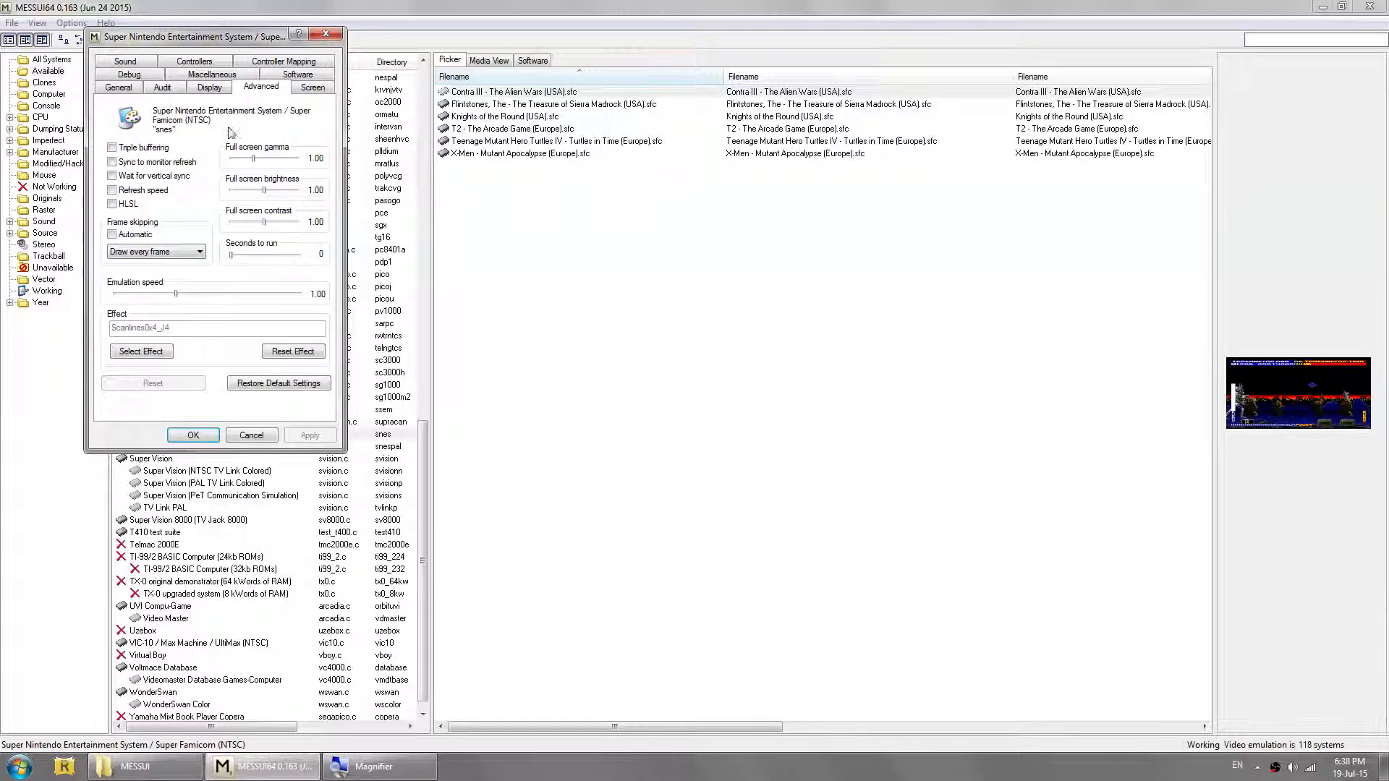
pyautogui.click(112, 204)
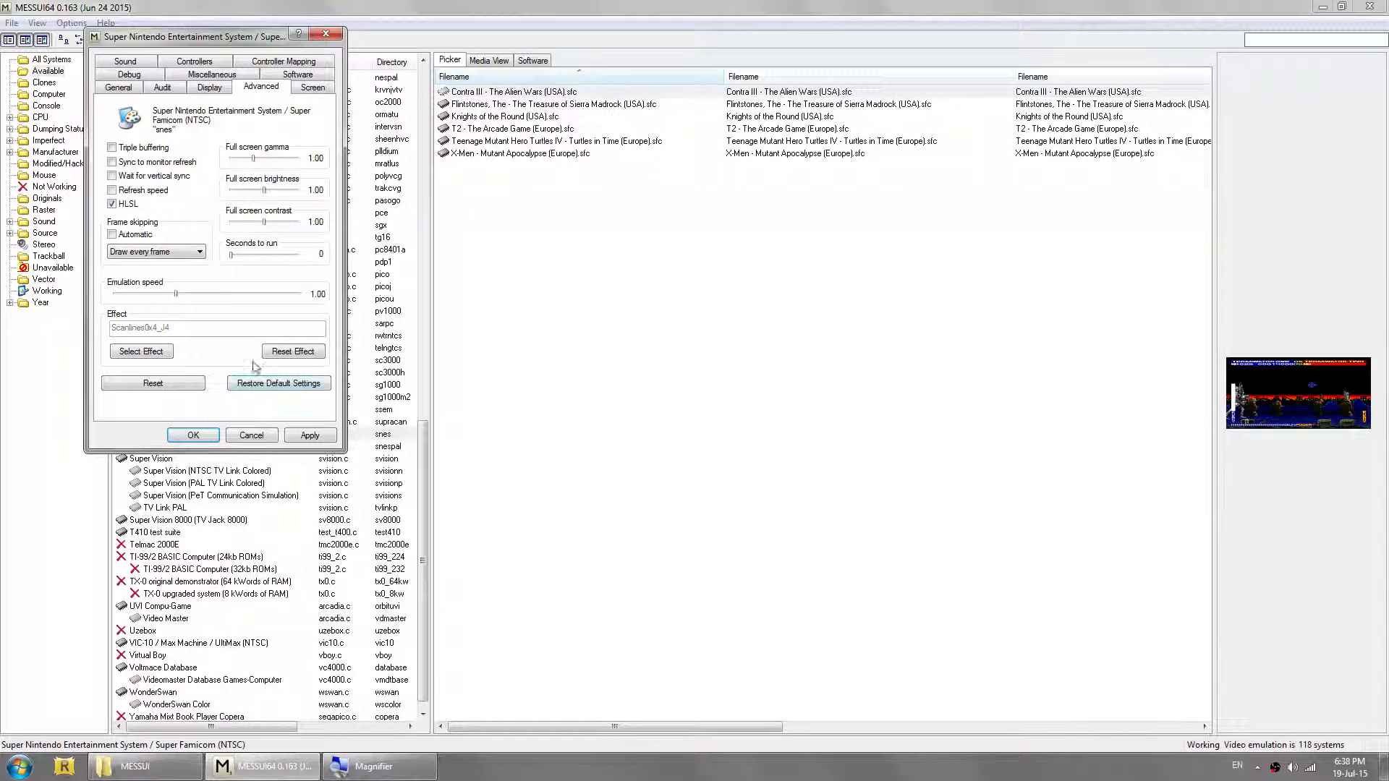
pyautogui.click(295, 435)
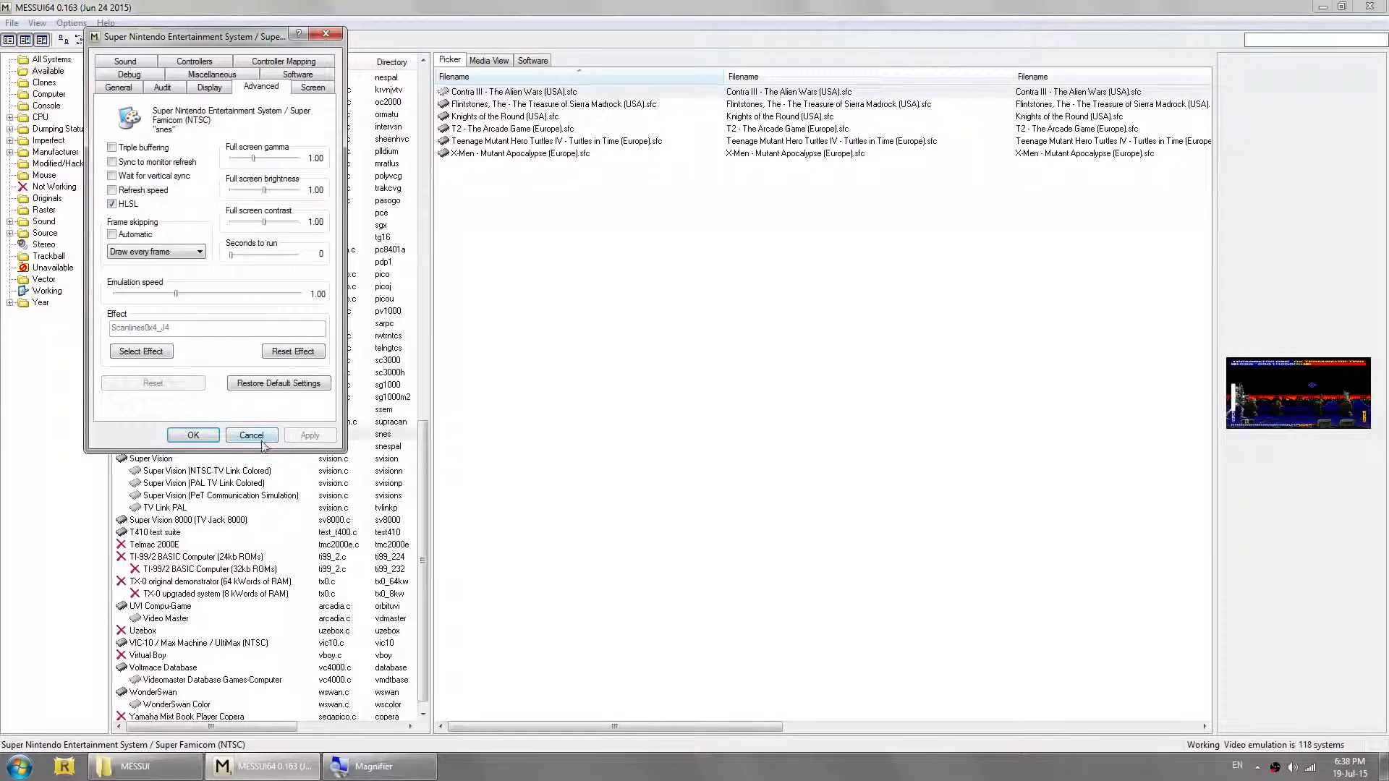
pyautogui.click(193, 436)
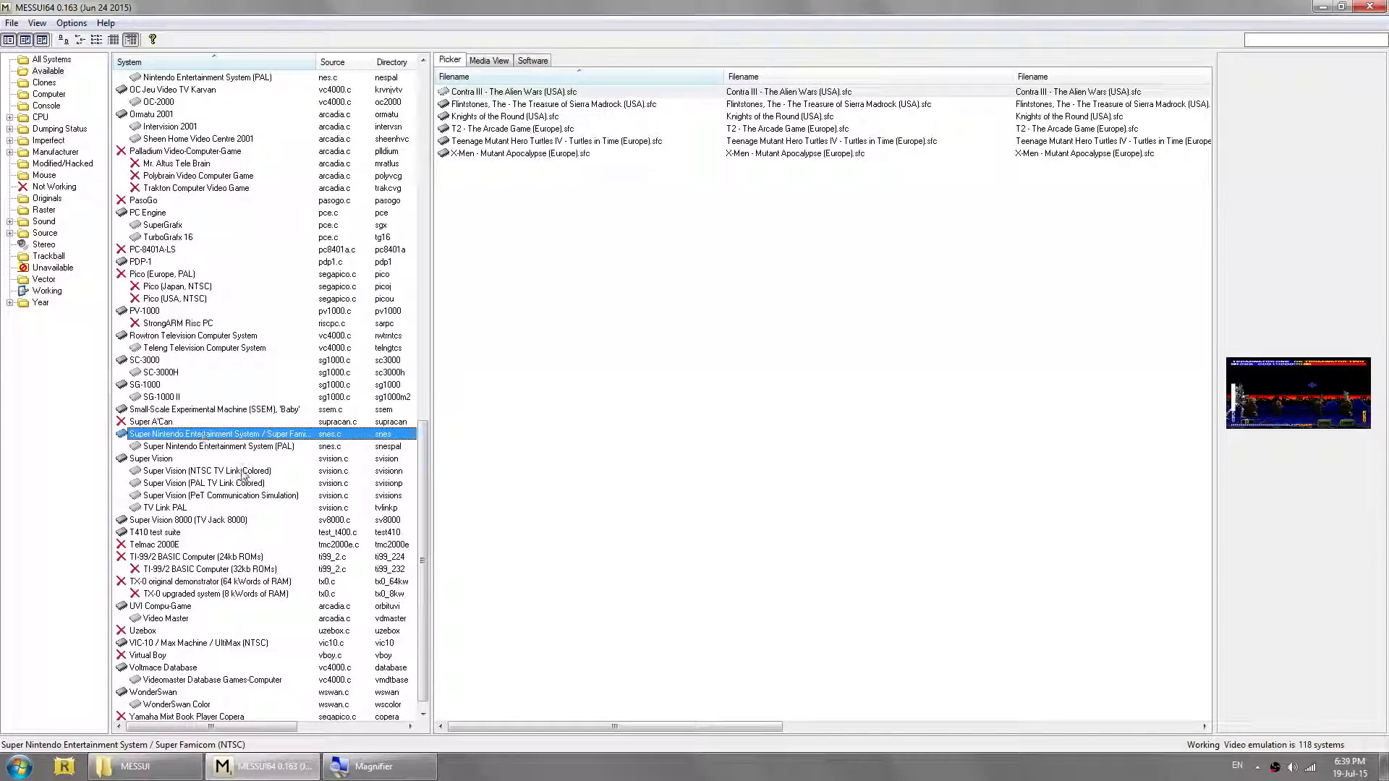
# Step: Close Magnifier, try to run Contra III - The Alien Wars (USA).sfc, and close the program from the error dialog
pyautogui.rightClick(362, 767)
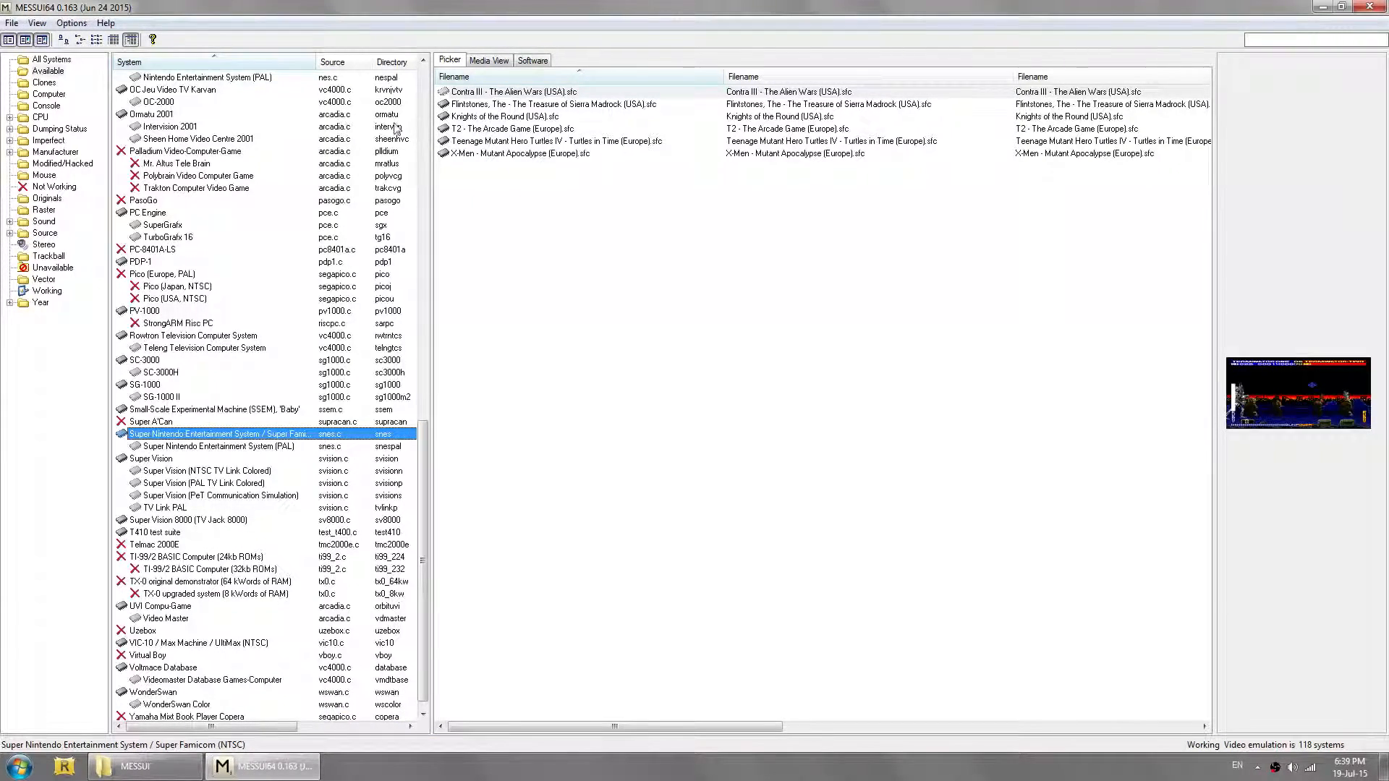
pyautogui.click(482, 103)
pyautogui.click(481, 76)
pyautogui.click(481, 76)
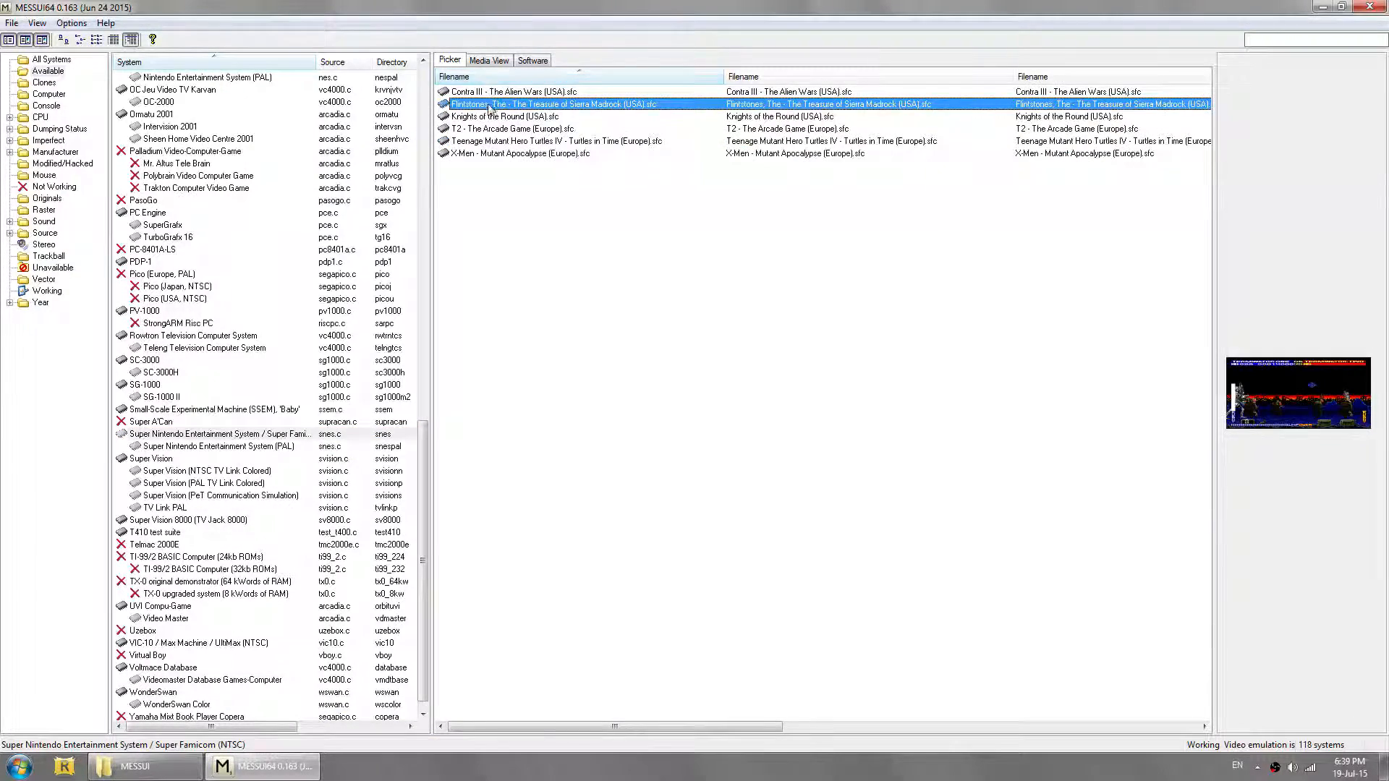
pyautogui.click(483, 92)
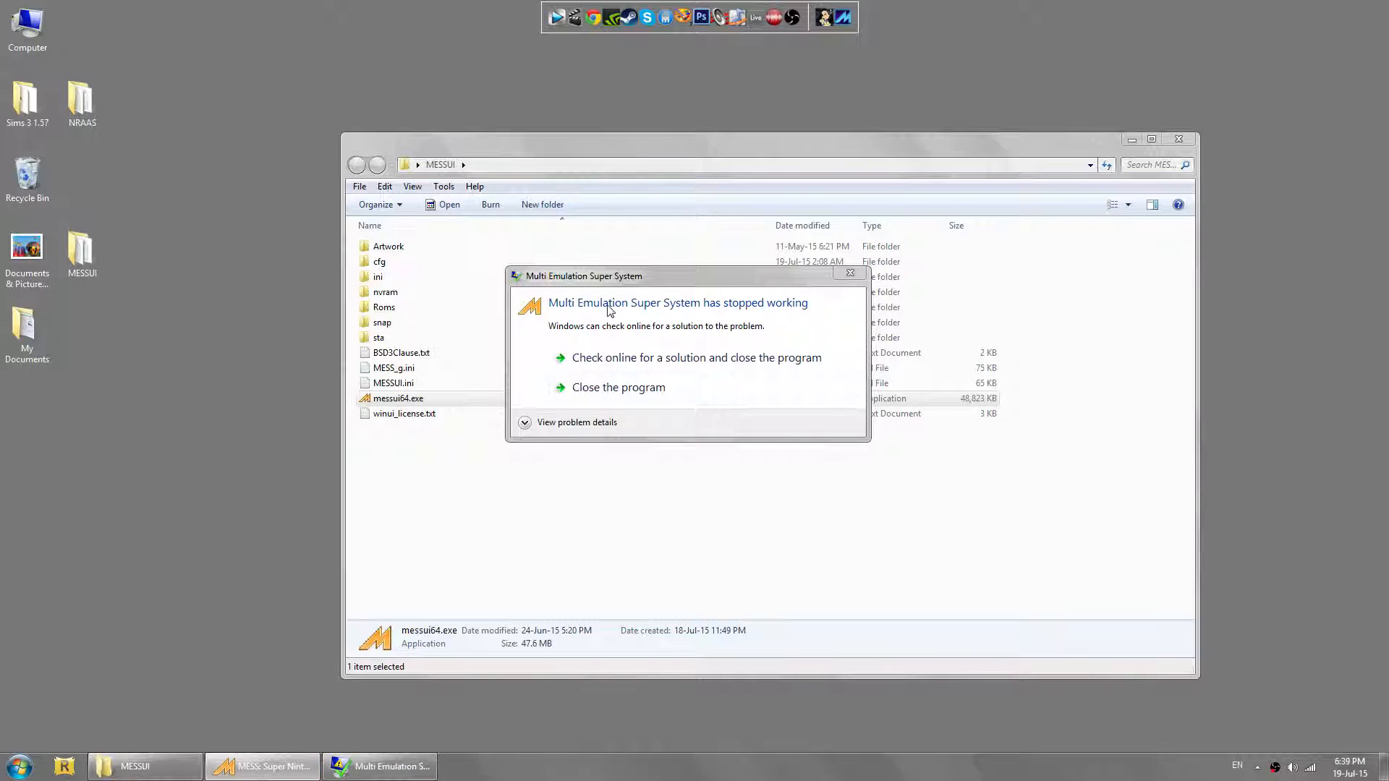
pyautogui.click(606, 393)
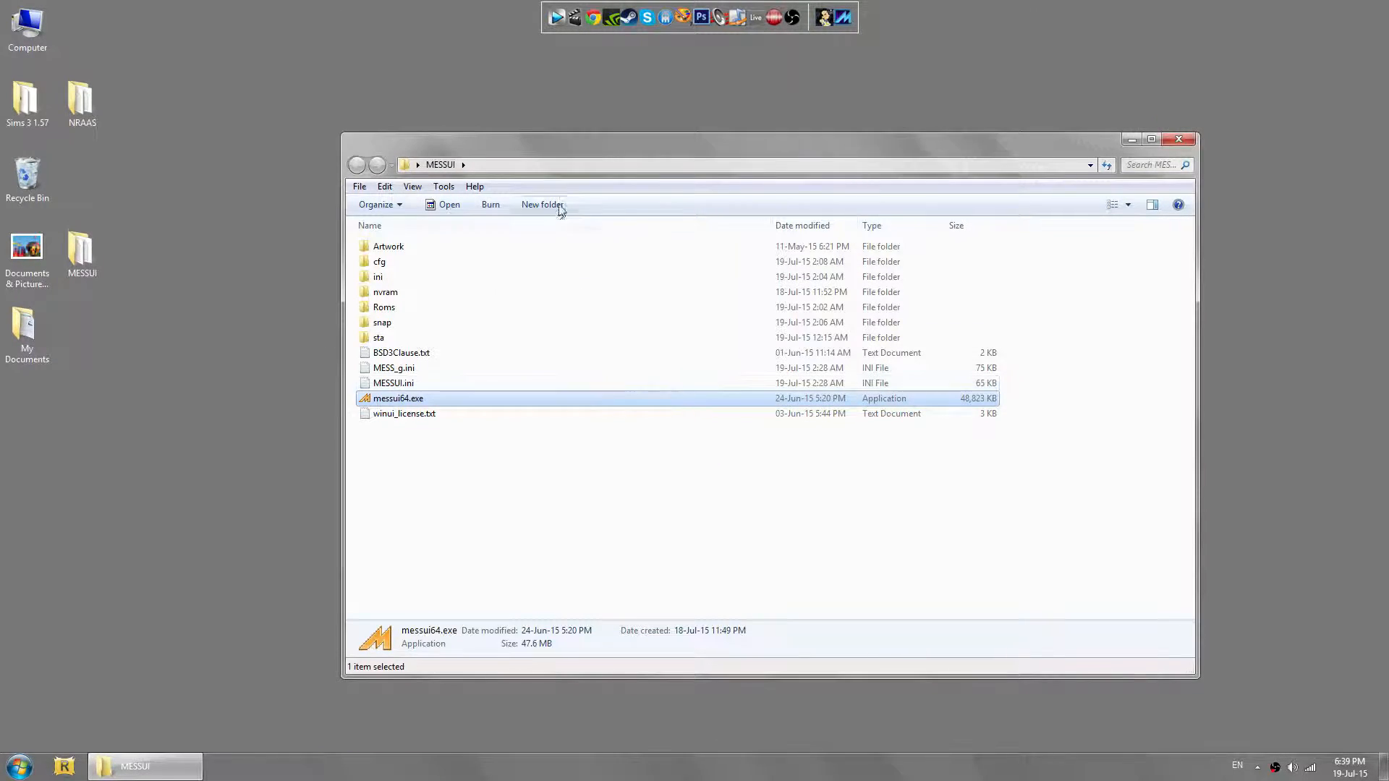
pyautogui.moveTo(521, 147)
pyautogui.mouseDown()
pyautogui.moveTo(523, 134)
pyautogui.moveTo(507, 135)
pyautogui.mouseUp()
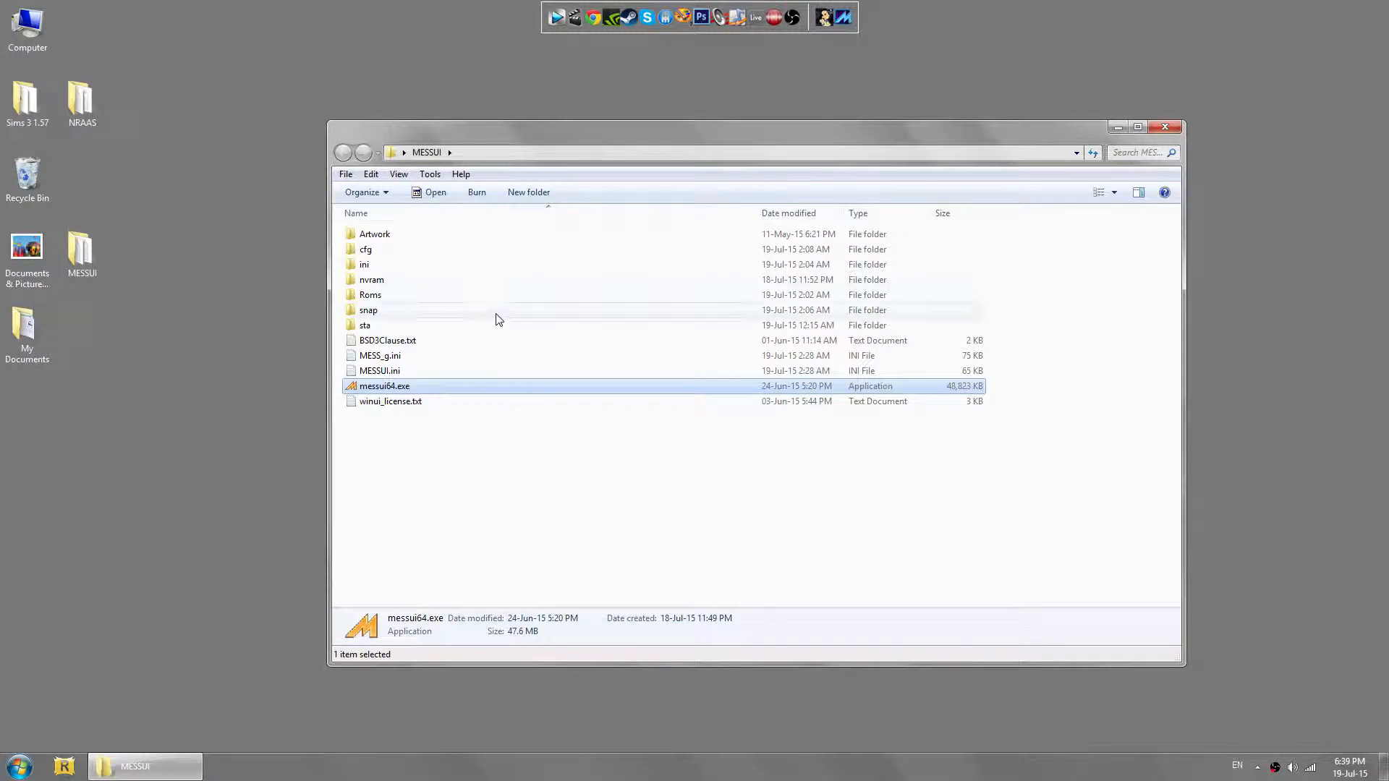
pyautogui.click(462, 486)
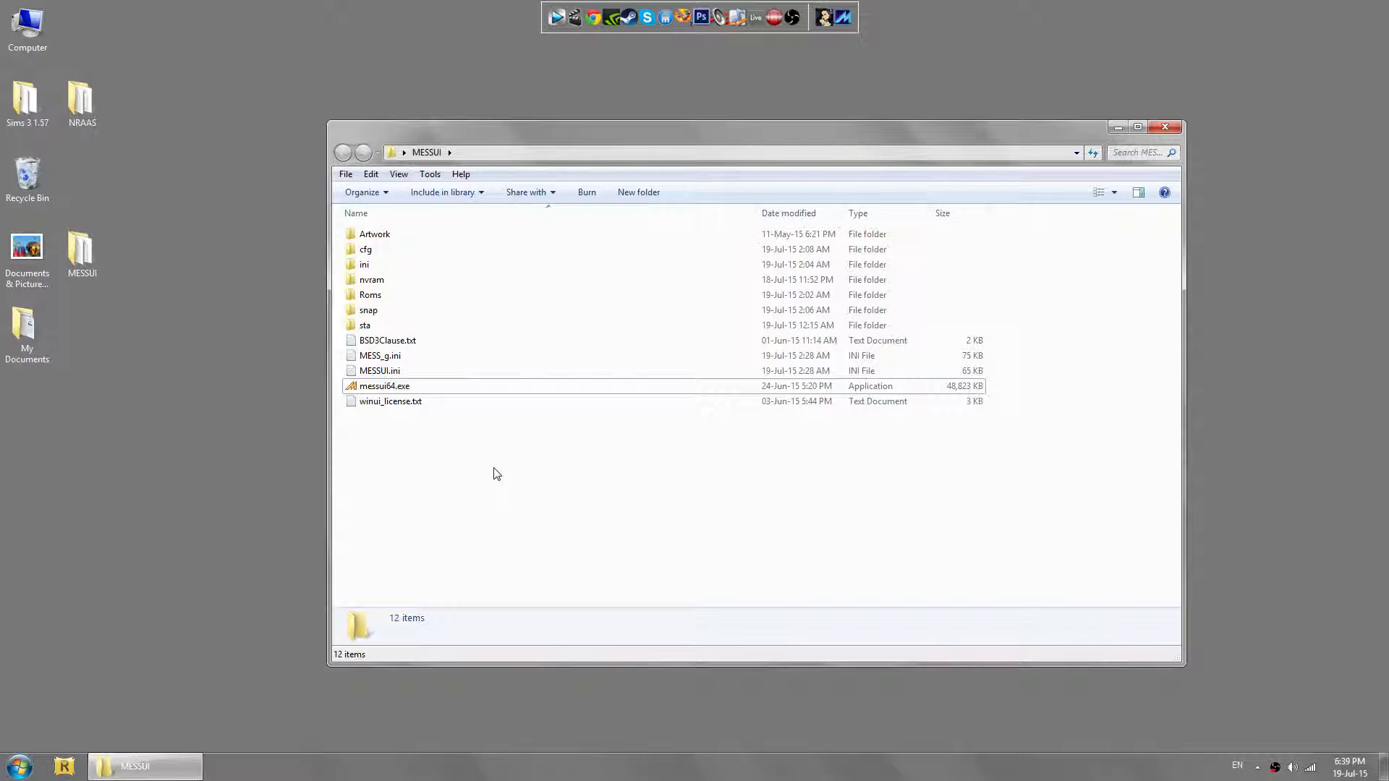
pyautogui.moveTo(471, 140); pyautogui.dragTo(449, 124)
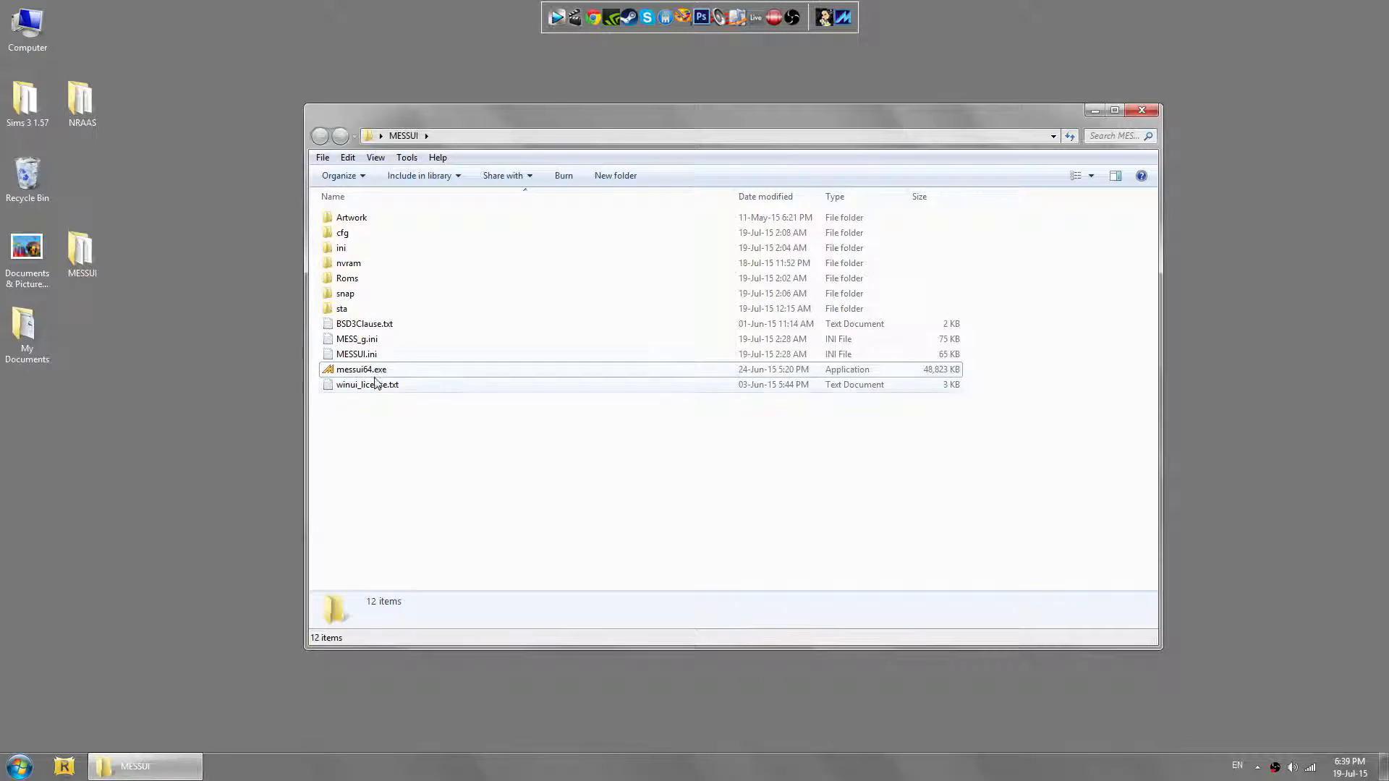
pyautogui.moveTo(426, 115); pyautogui.dragTo(432, 104)
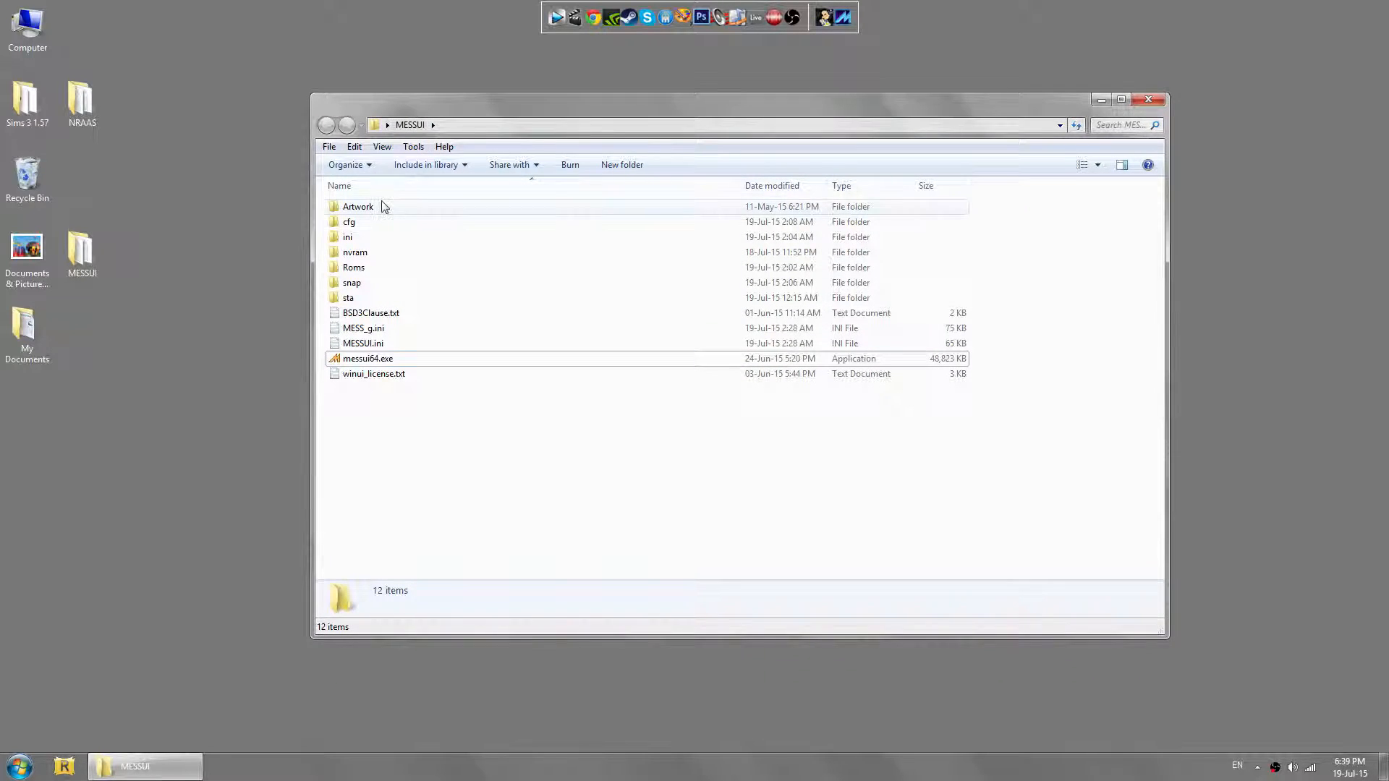
pyautogui.moveTo(439, 509); pyautogui.dragTo(406, 428)
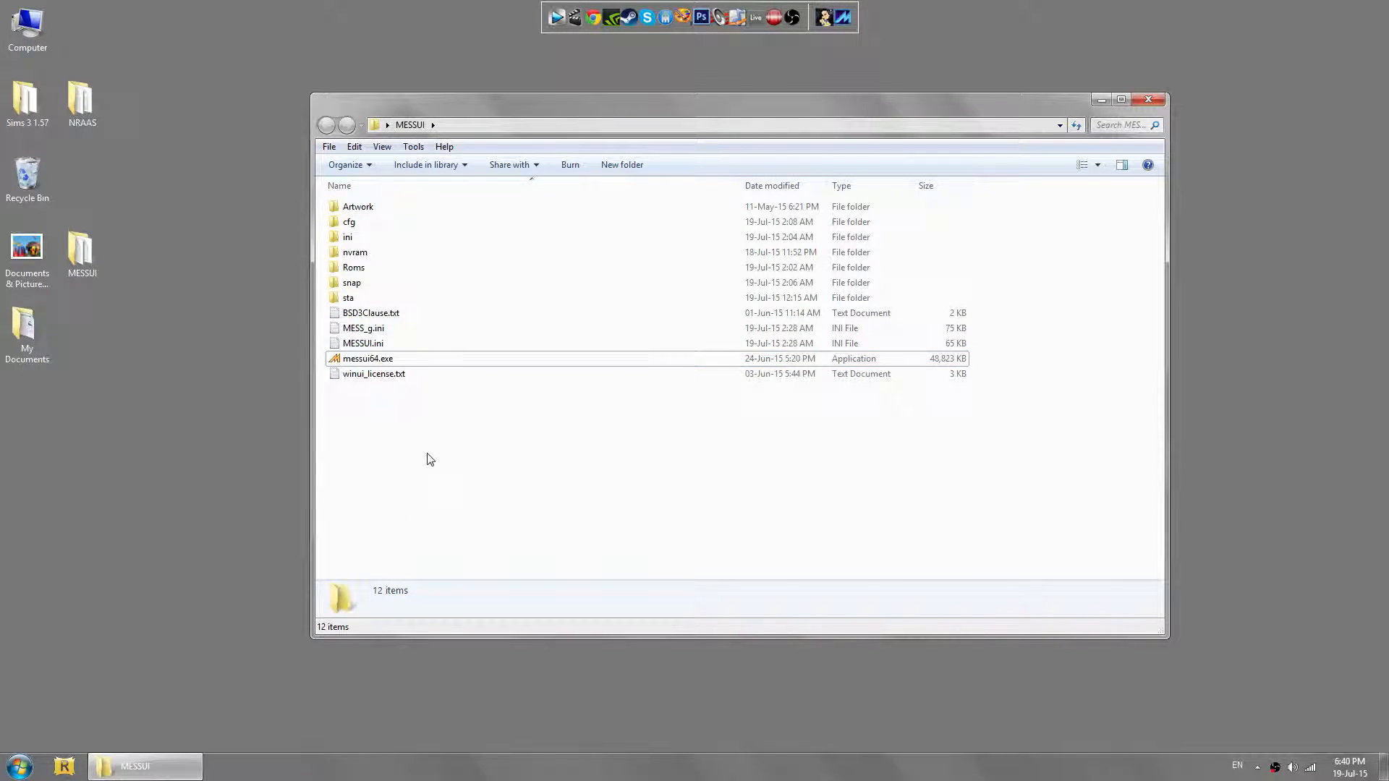
# Step: Switch to Chrome, accept the Google cookie notice, and search for "Mame UI download"
pyautogui.moveTo(470, 107); pyautogui.dragTo(459, 120)
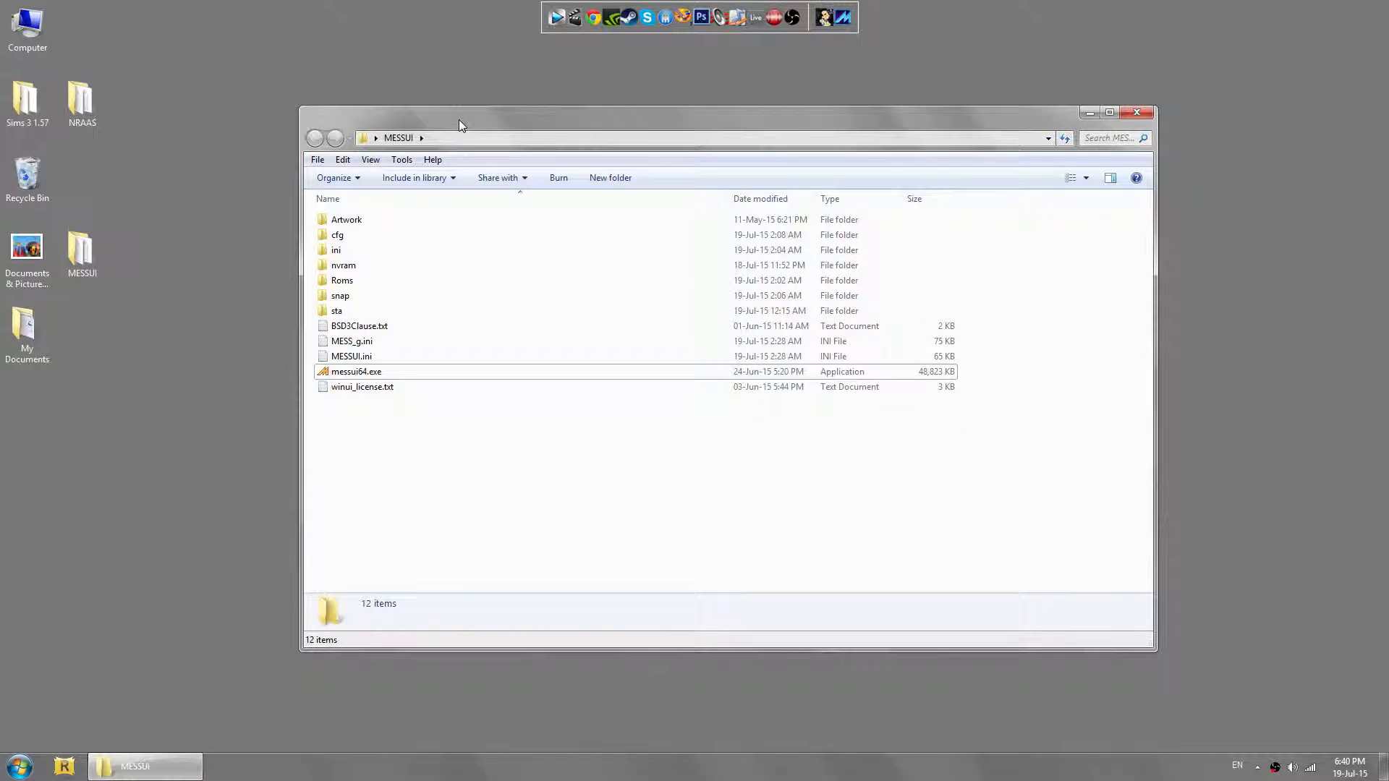
pyautogui.click(592, 17)
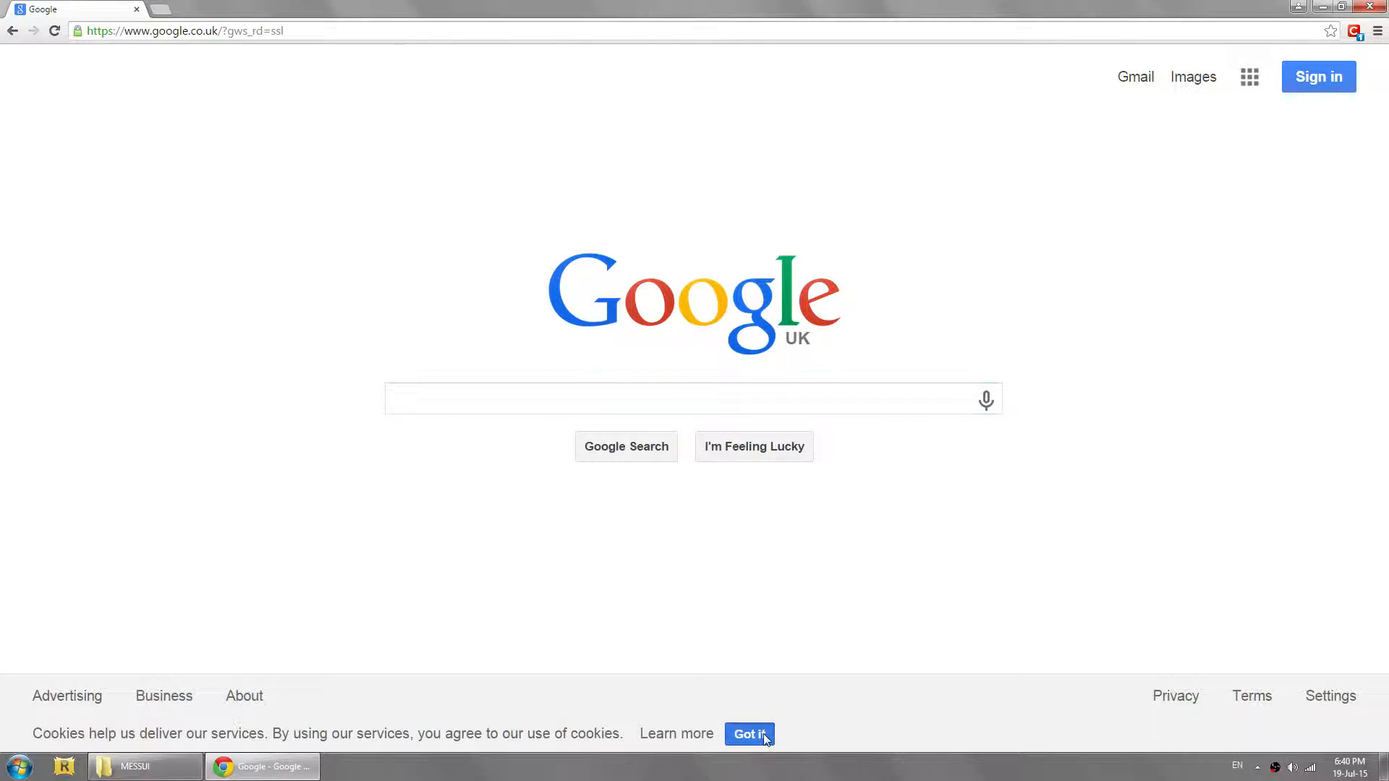
pyautogui.click(766, 735)
pyautogui.click(422, 403)
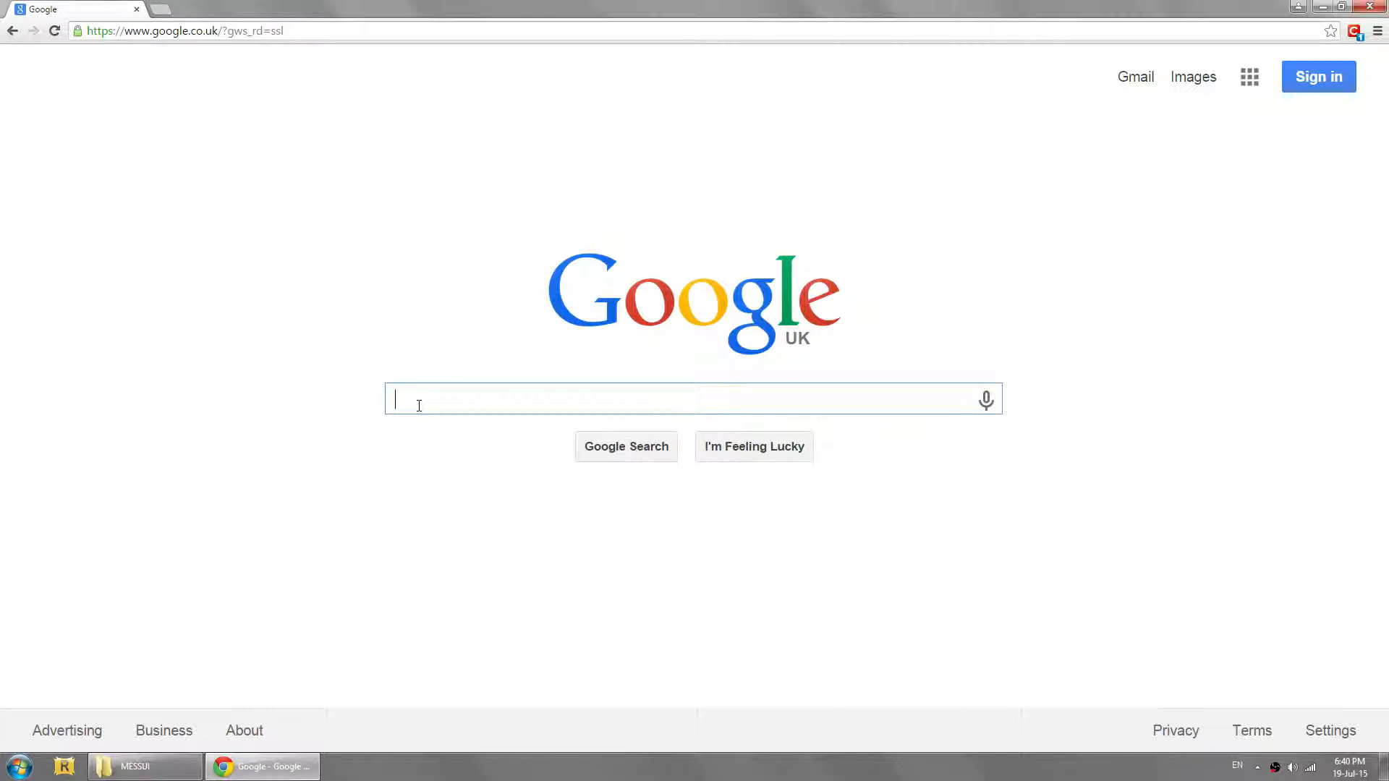
pyautogui.write('M')
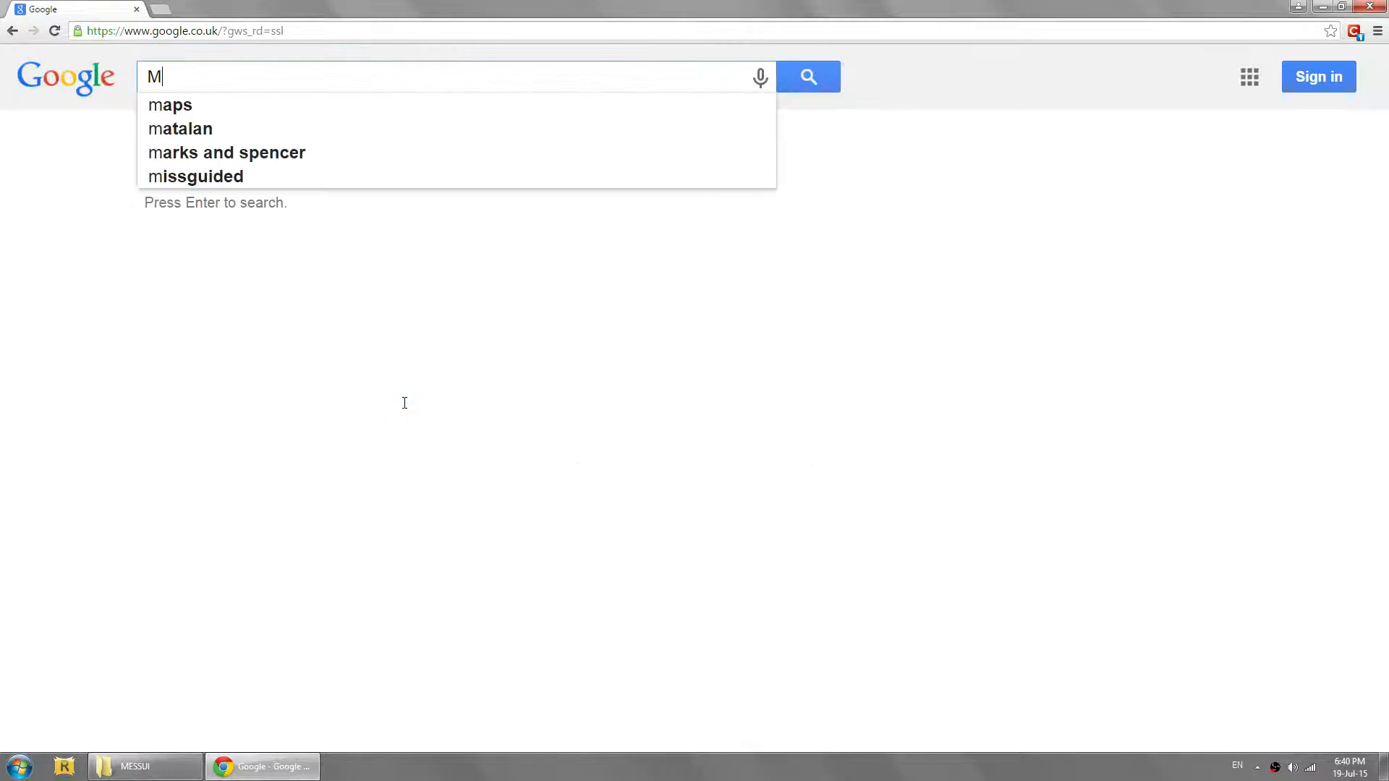
pyautogui.write('ame UI')
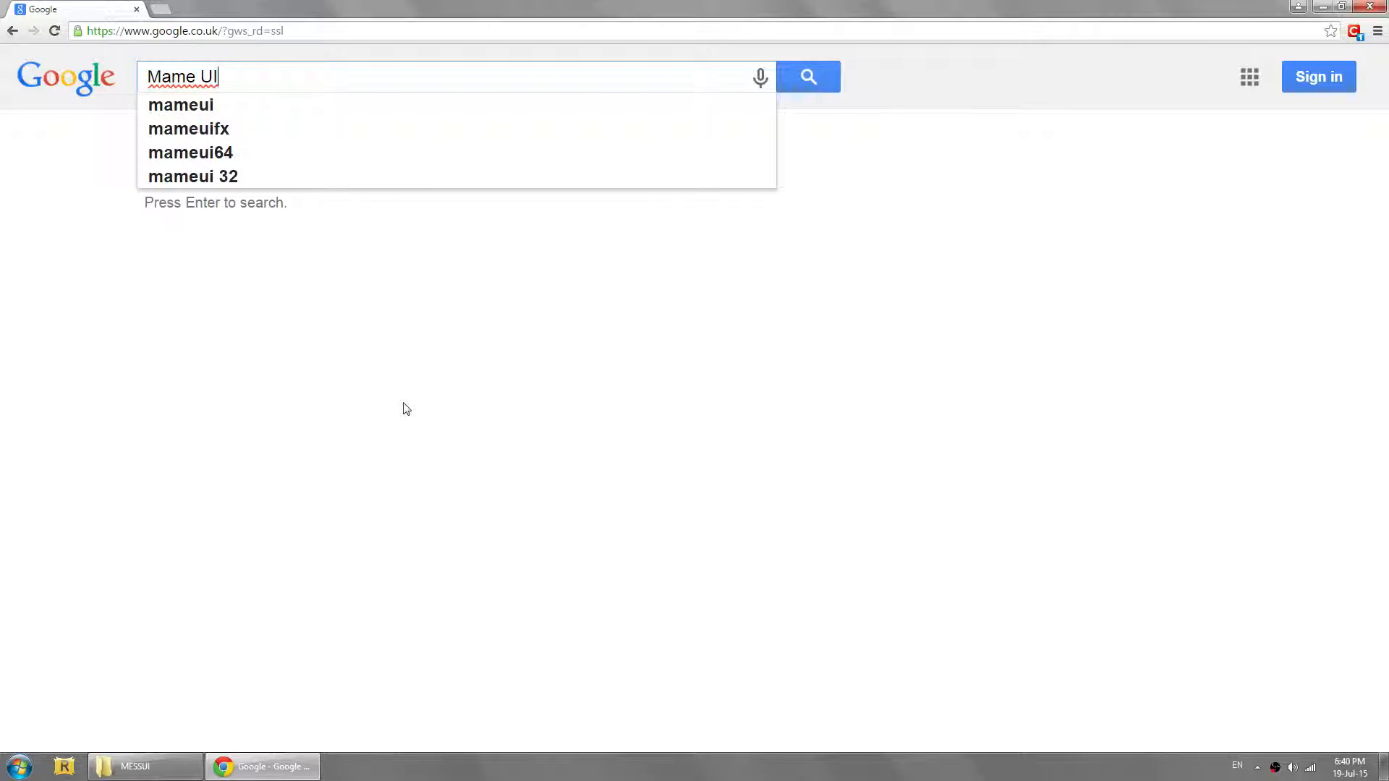
pyautogui.write(' download')
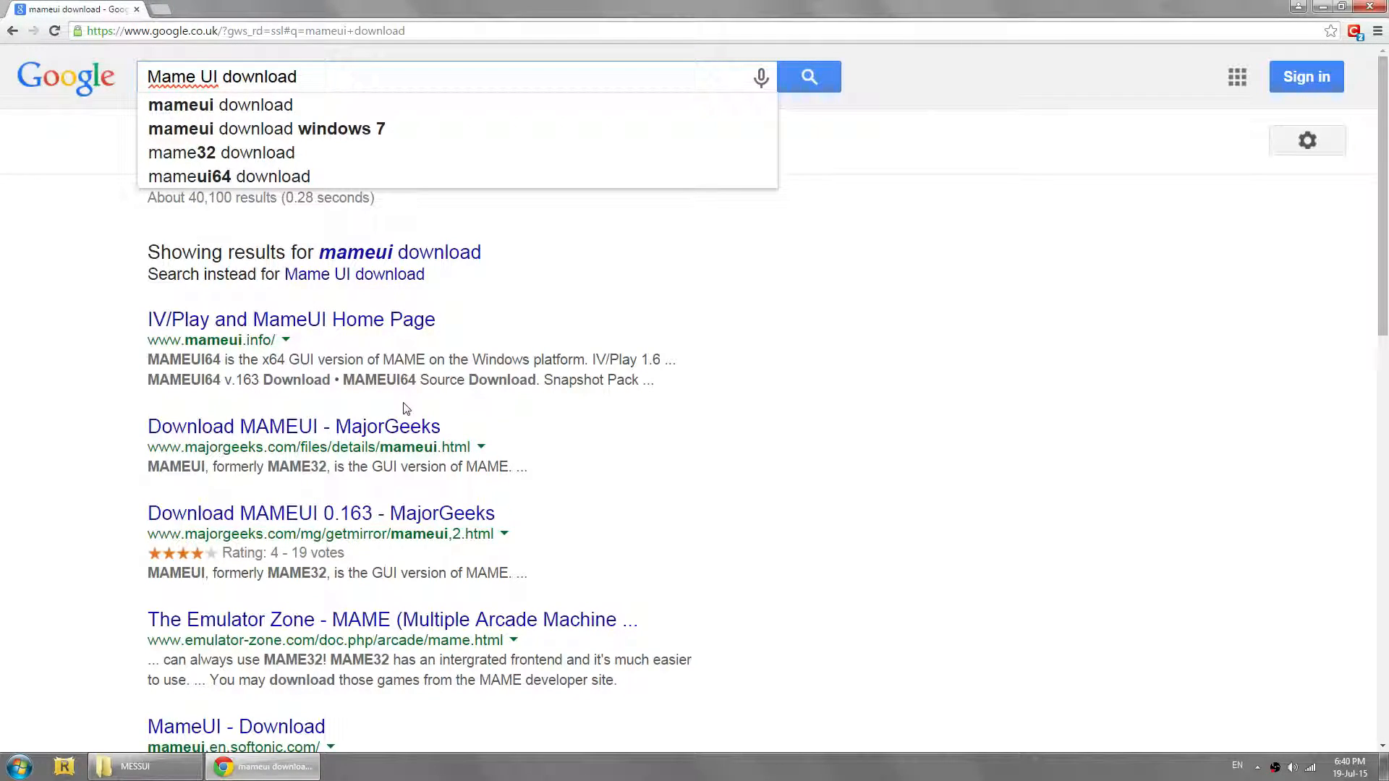
pyautogui.press('Return')
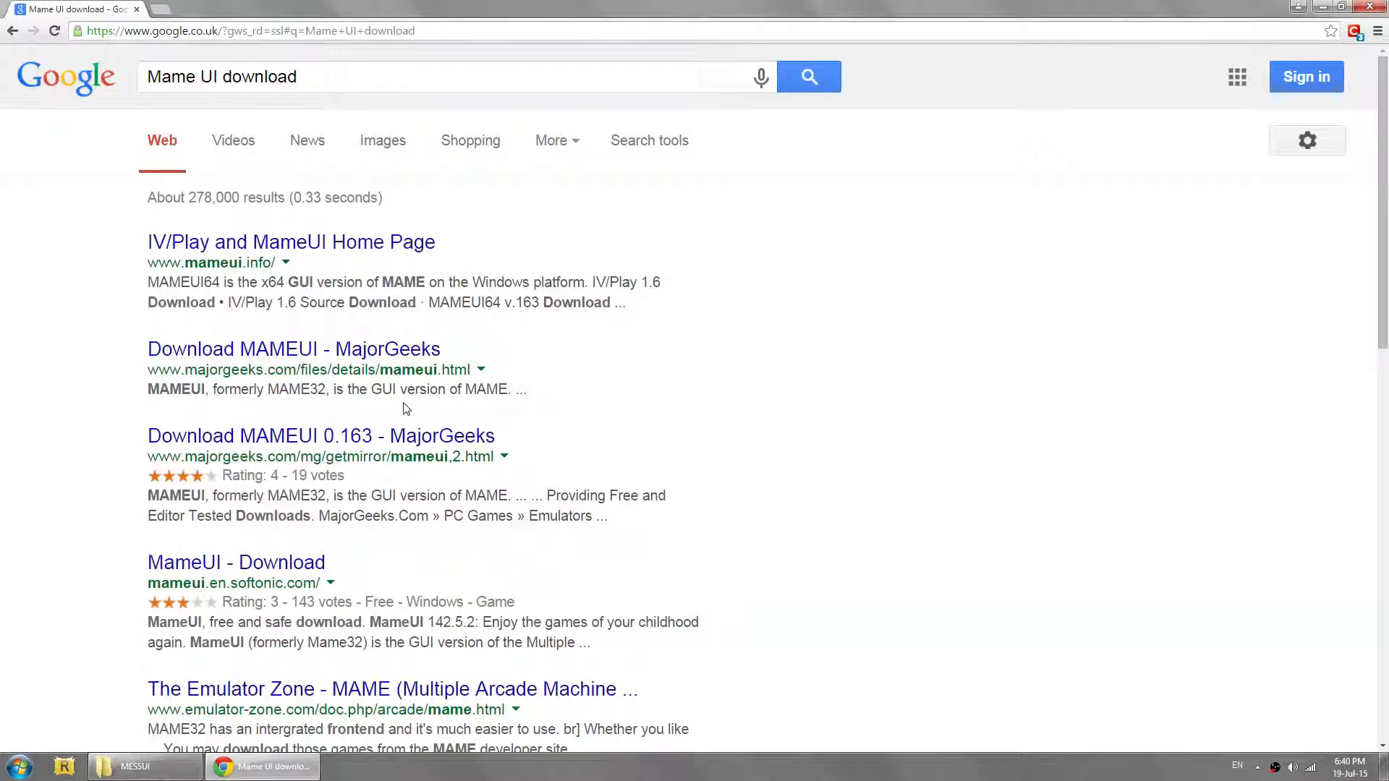
# Step: Open the IV/Play and MameUI Home Page result and locate the MAMEUI64 v.163 download link
pyautogui.click(347, 246)
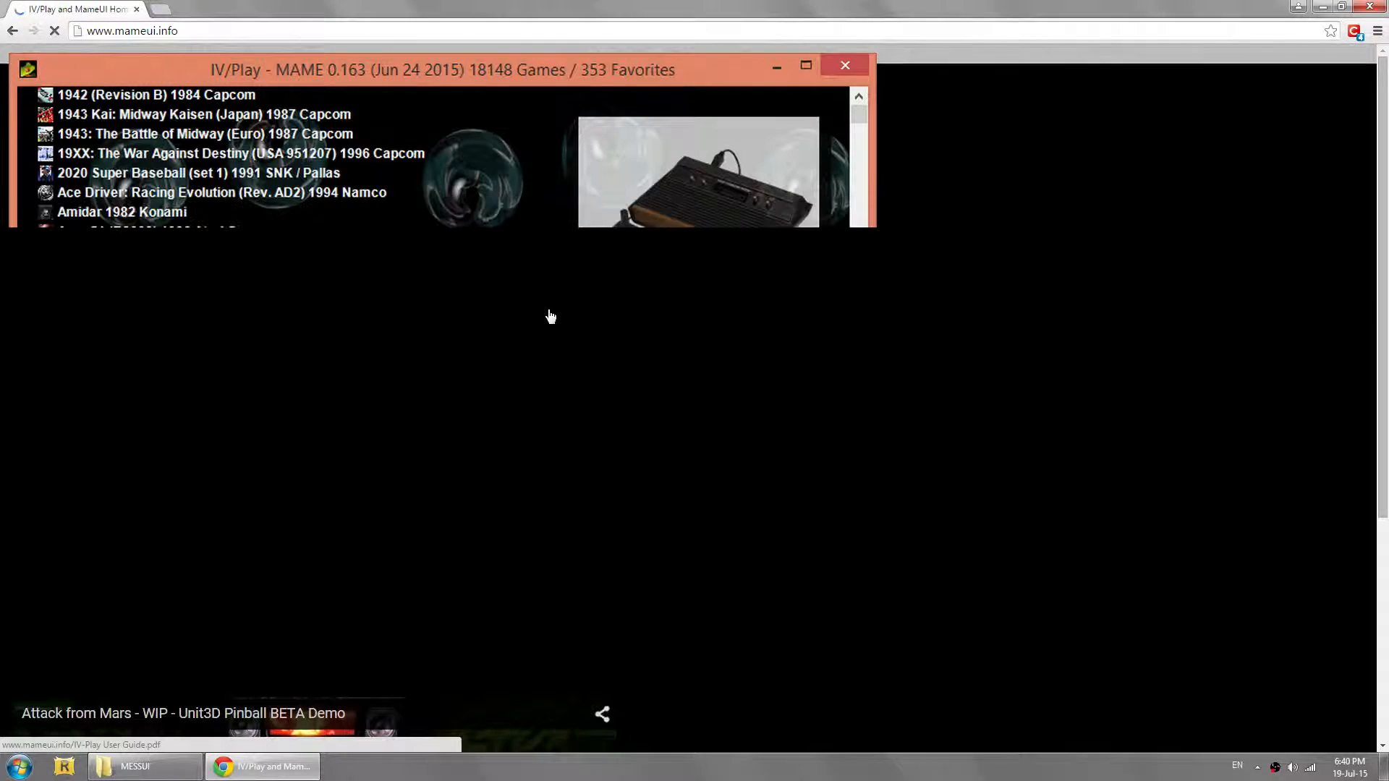
pyautogui.scroll(-3, 568, 325)
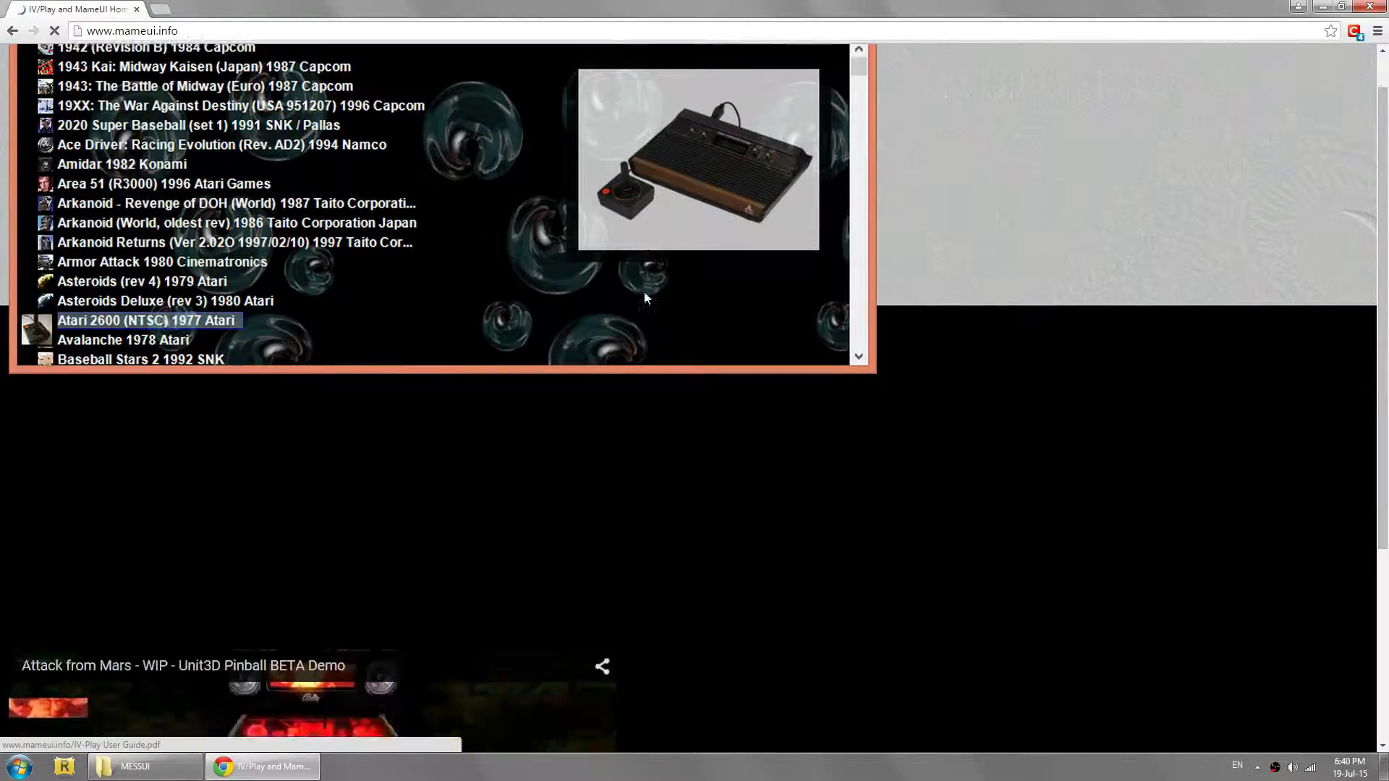
pyautogui.scroll(-2, 577, 477)
pyautogui.scroll(5, 592, 463)
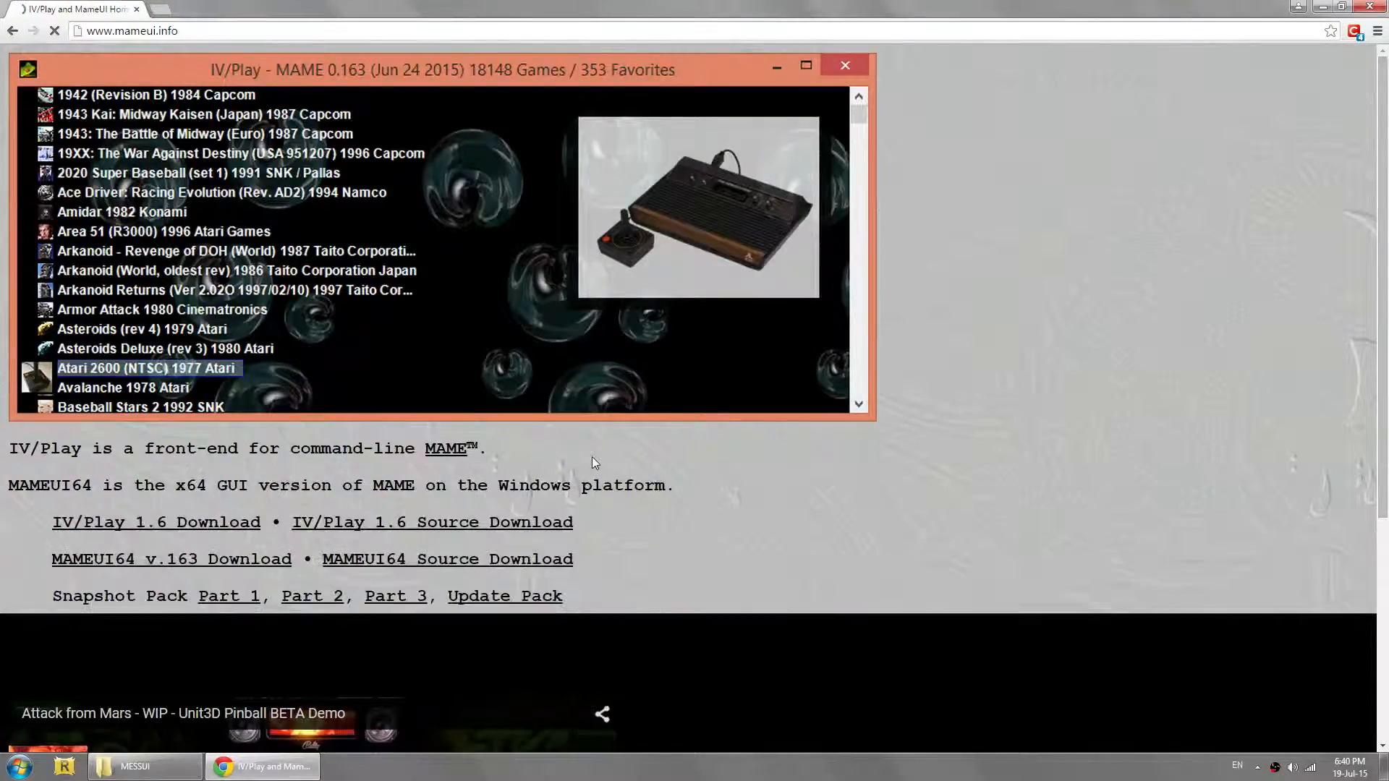
pyautogui.scroll(-1, 593, 458)
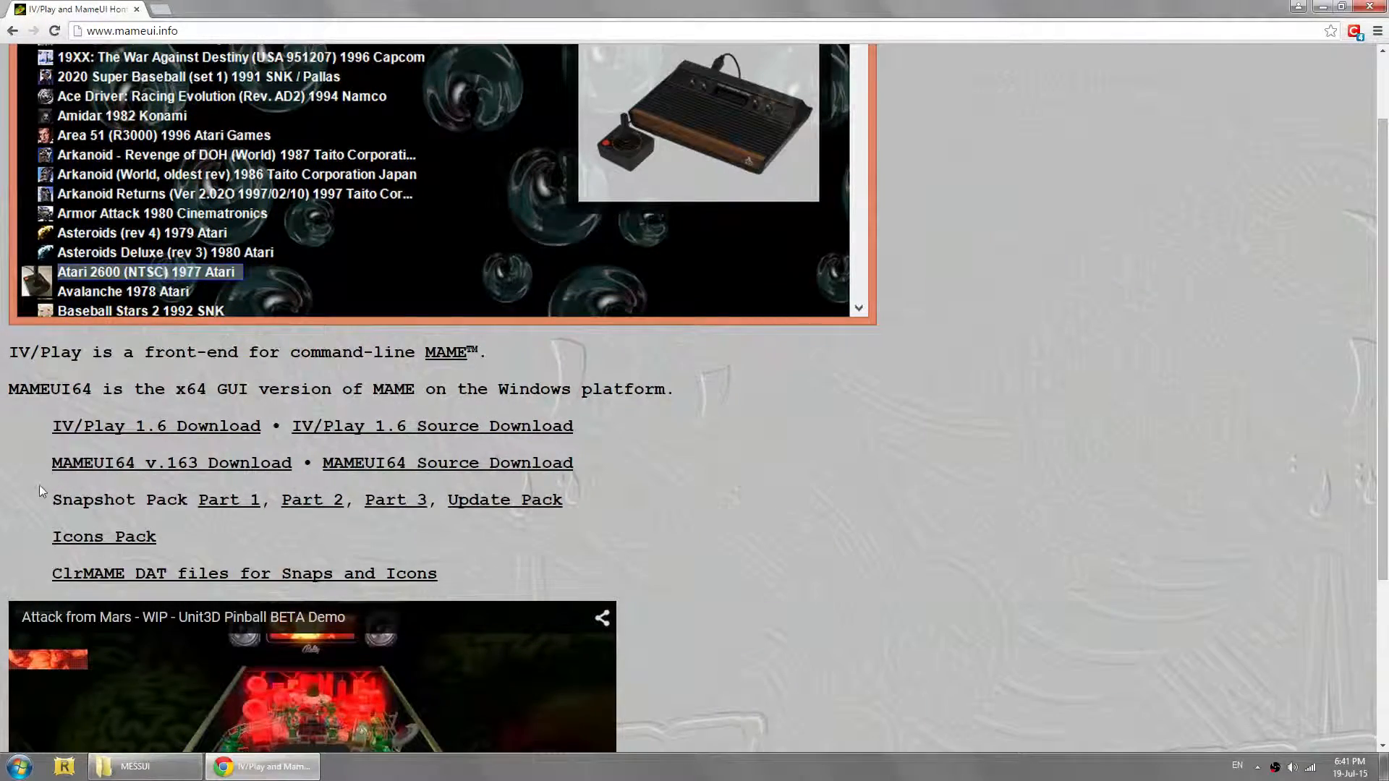
pyautogui.moveTo(51, 463); pyautogui.dragTo(297, 465)
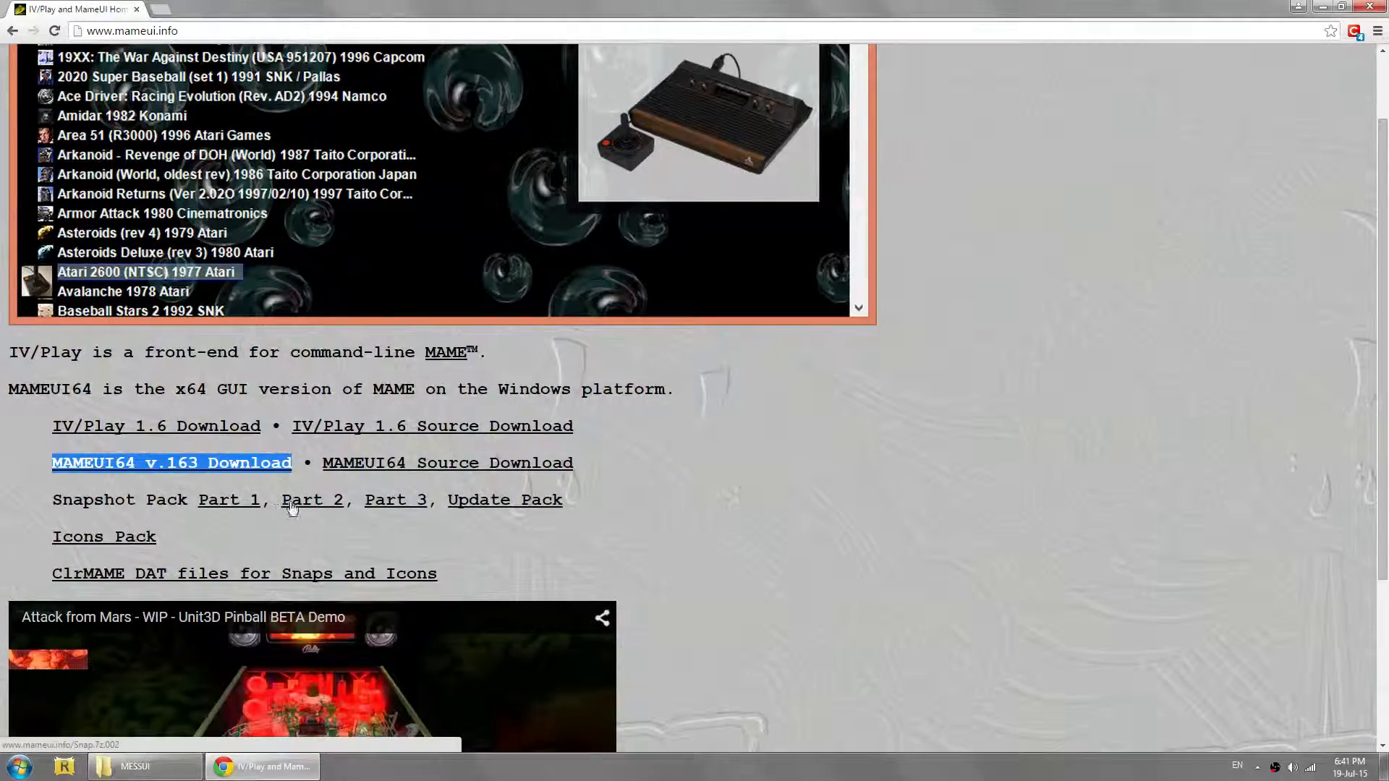
pyautogui.click(42, 472)
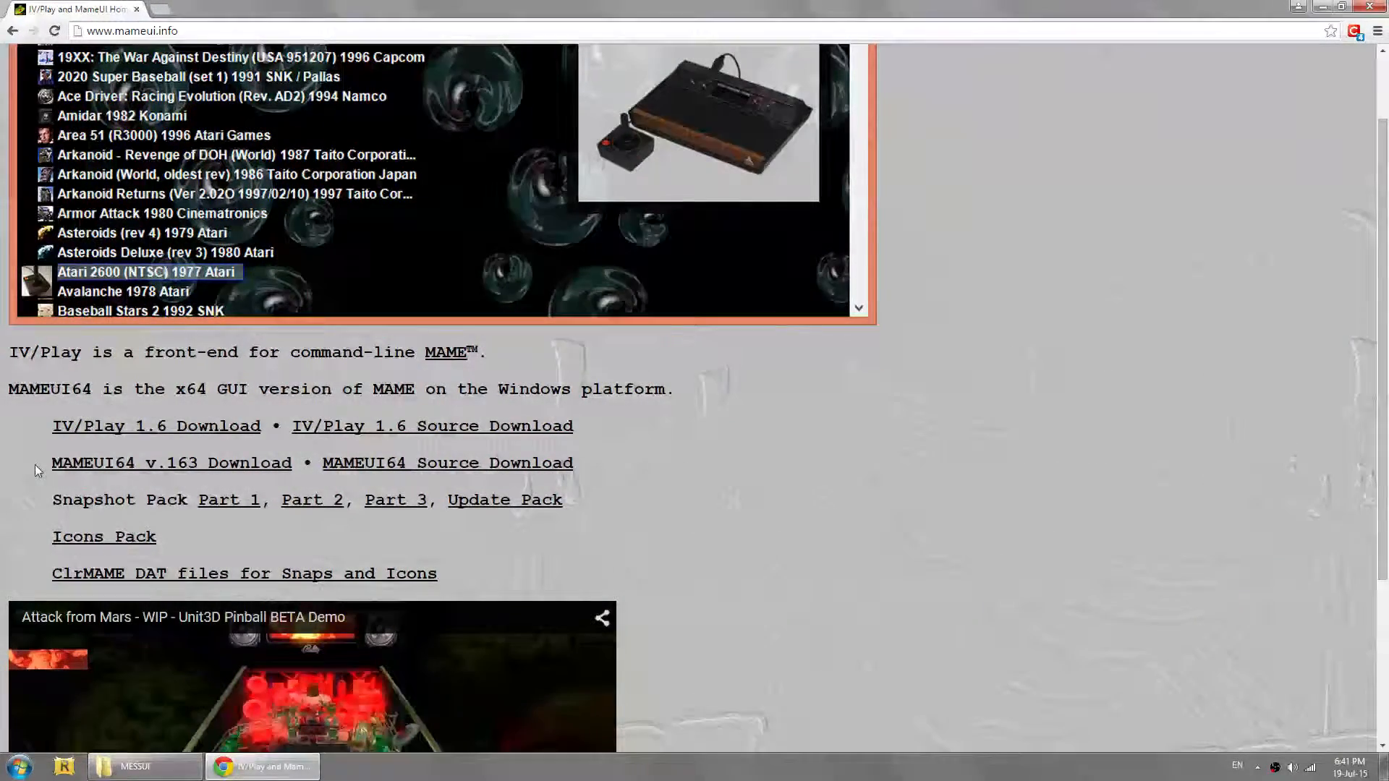
# Step: Download MAMEUI64 v.163 as MameUI64.7z to the Desktop, and minimize the browser
pyautogui.click(82, 471)
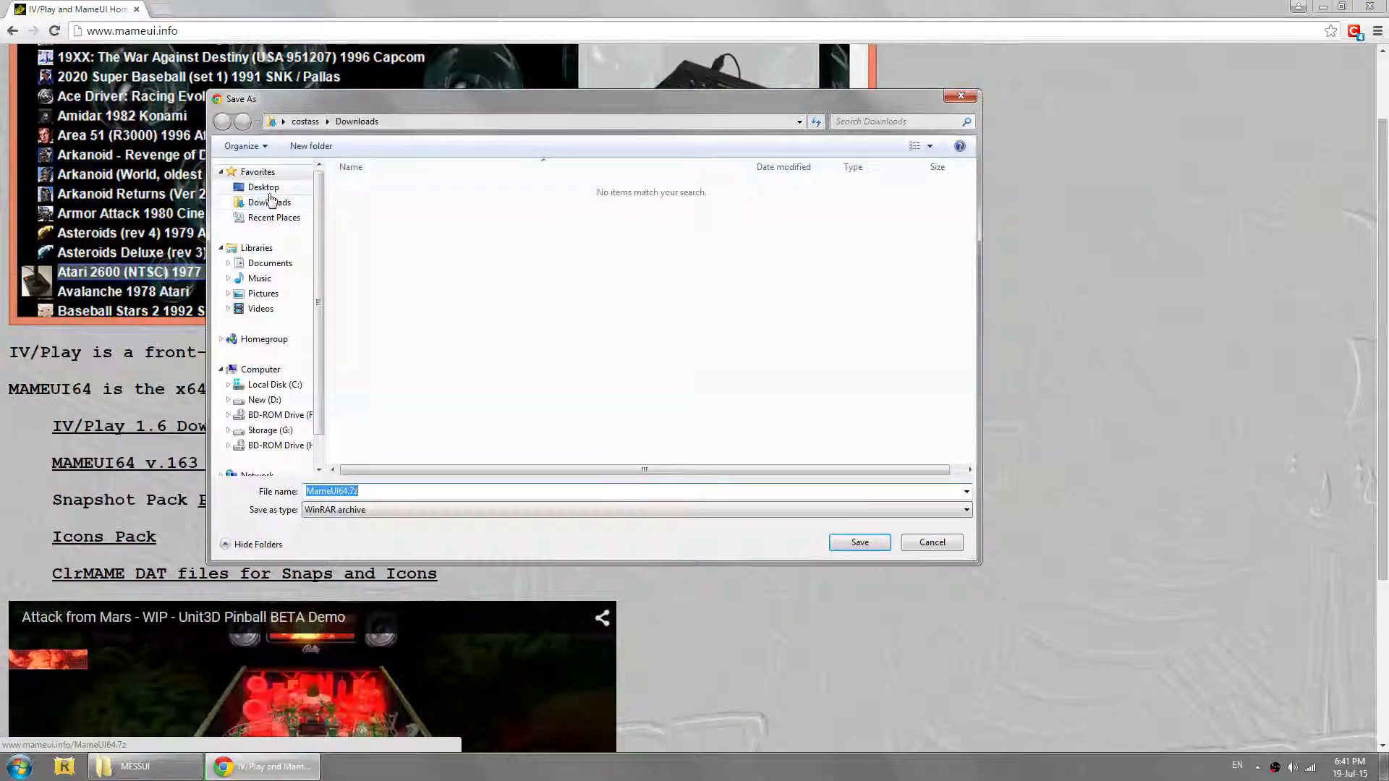
pyautogui.click(264, 187)
pyautogui.click(860, 543)
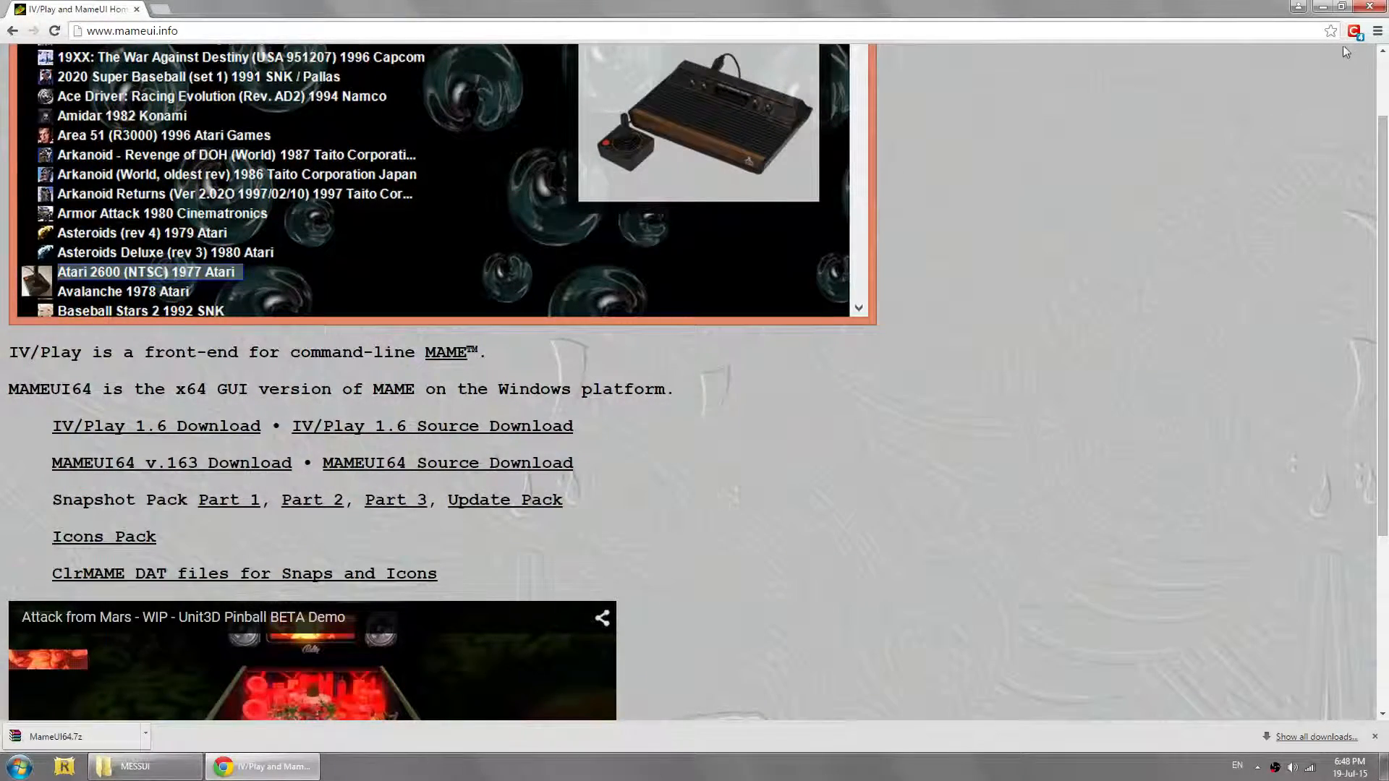
pyautogui.click(1323, 7)
# Step: Place the MameUI64.7z archive below the MESSUI folder on the desktop and extract it to a MameUI64 folder
pyautogui.moveTo(29, 407); pyautogui.dragTo(86, 334)
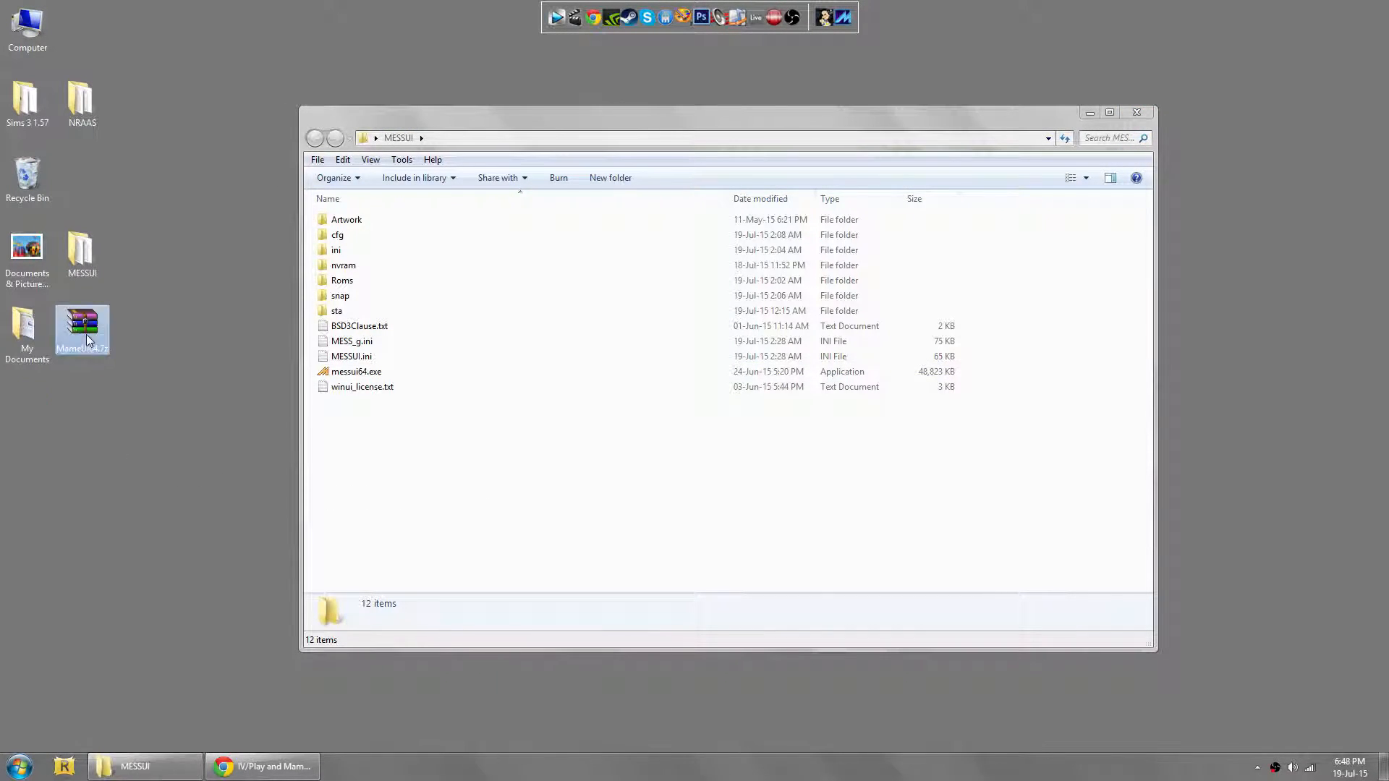
pyautogui.click(131, 295)
pyautogui.rightClick(81, 331)
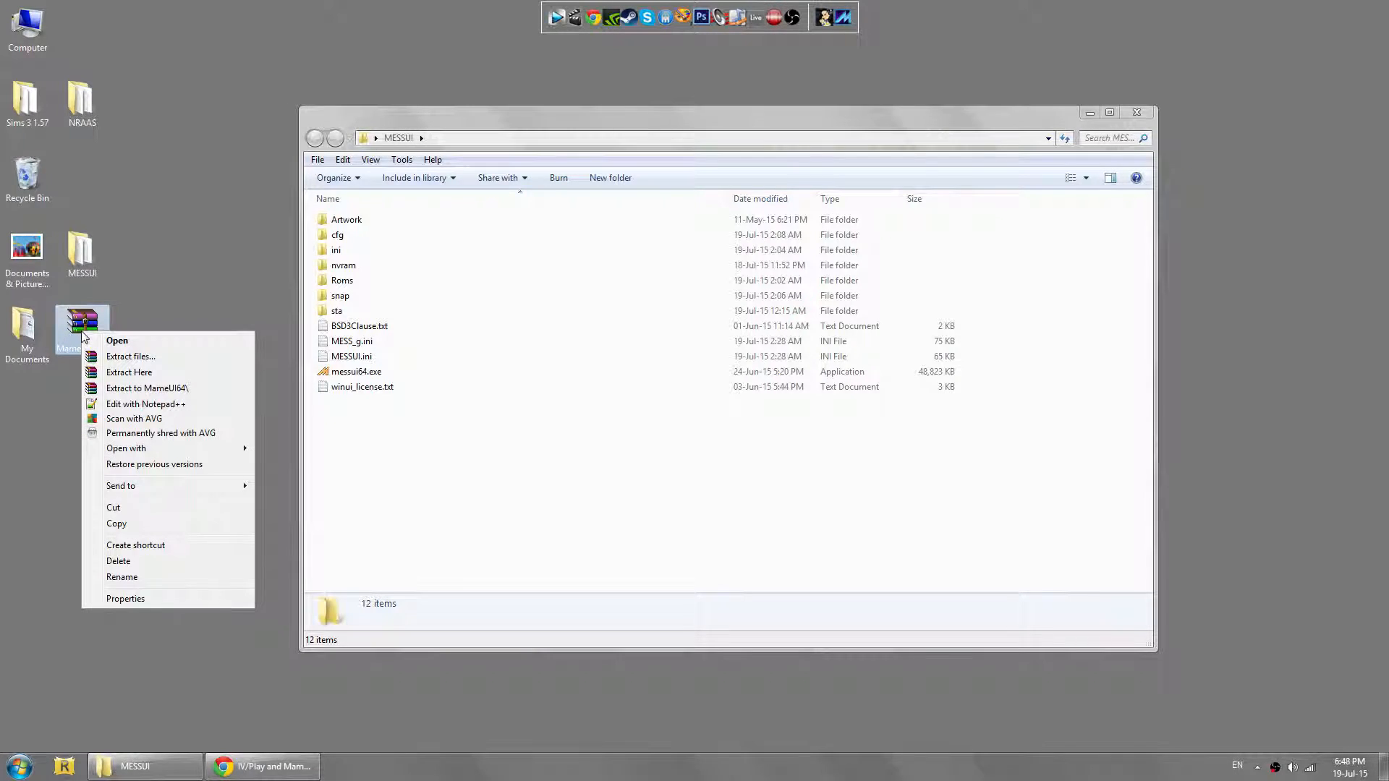
pyautogui.click(134, 389)
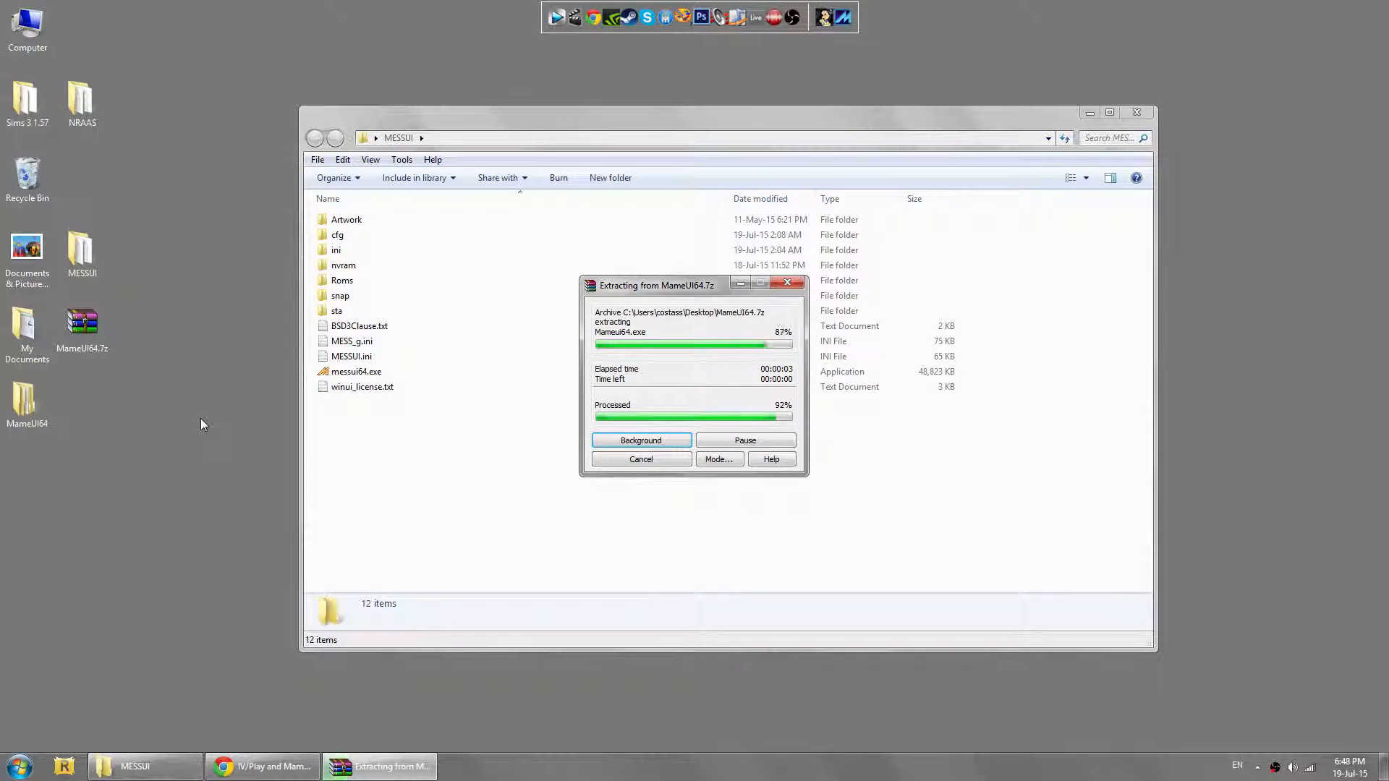
# Step: Delete the MameUI64.7z archive and move the extracted MameUI64 folder into its place below the MESSUI folder
pyautogui.moveTo(28, 405); pyautogui.dragTo(82, 407)
pyautogui.click(85, 326)
pyautogui.rightClick(88, 322)
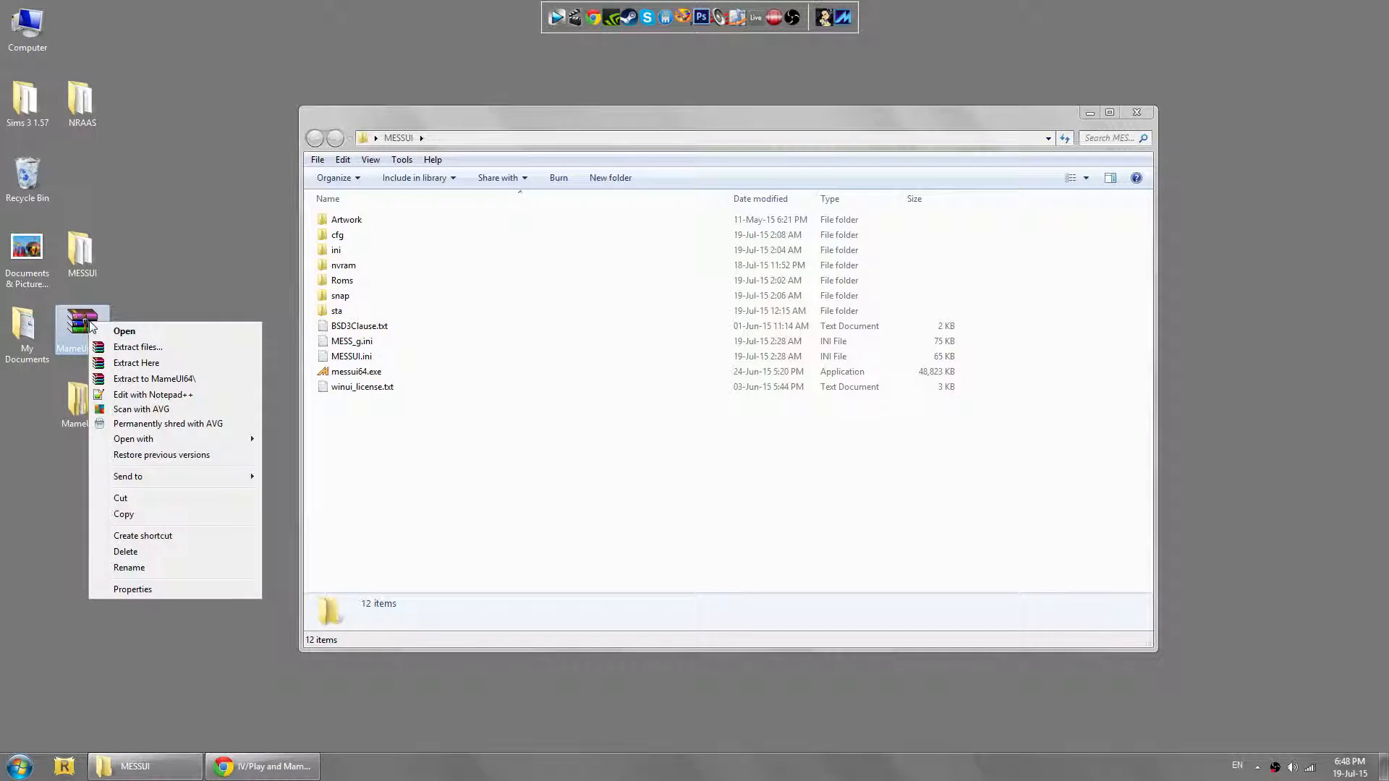
pyautogui.click(126, 552)
pyautogui.moveTo(93, 427); pyautogui.dragTo(85, 331)
# Step: Open the extracted MameUI64 folder and the MameUI64 folder nested inside it
pyautogui.doubleClick(85, 331)
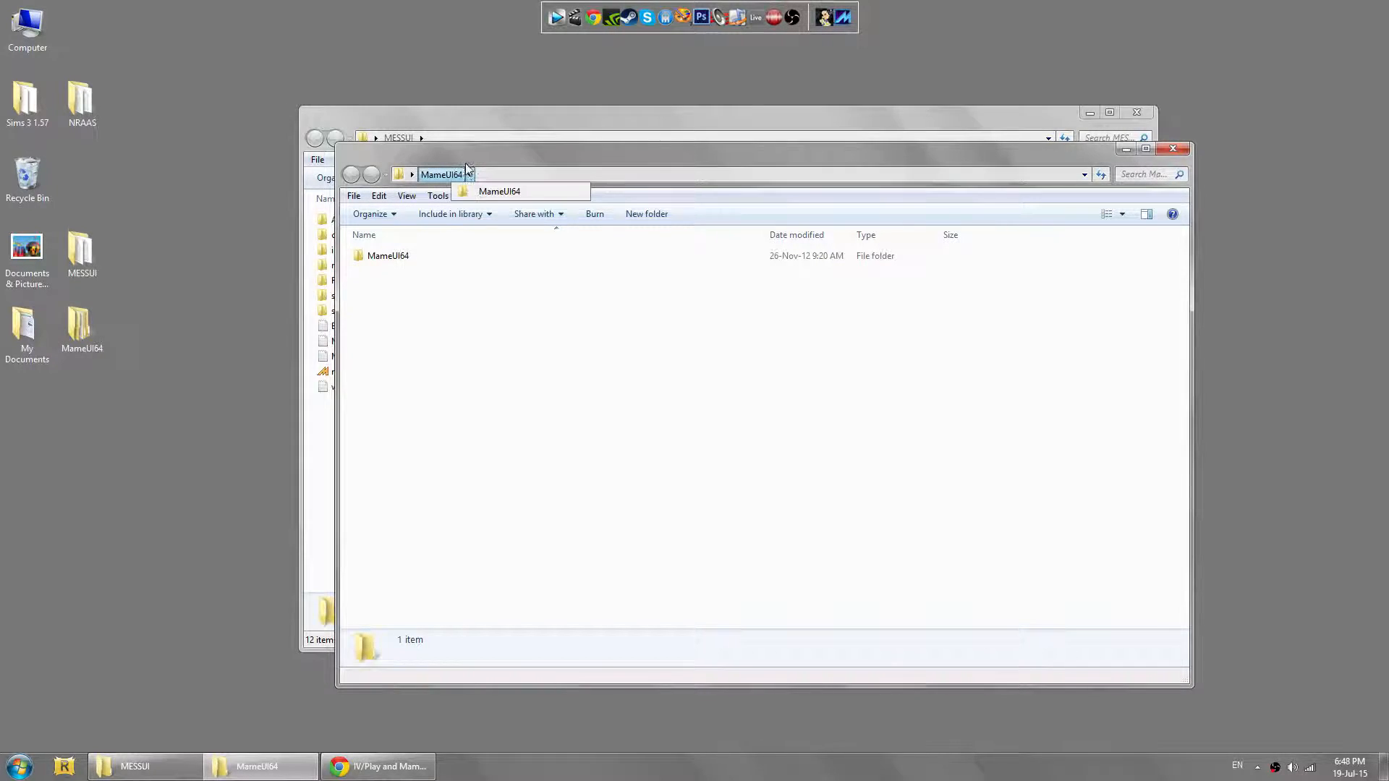
pyautogui.moveTo(472, 160); pyautogui.dragTo(525, 144)
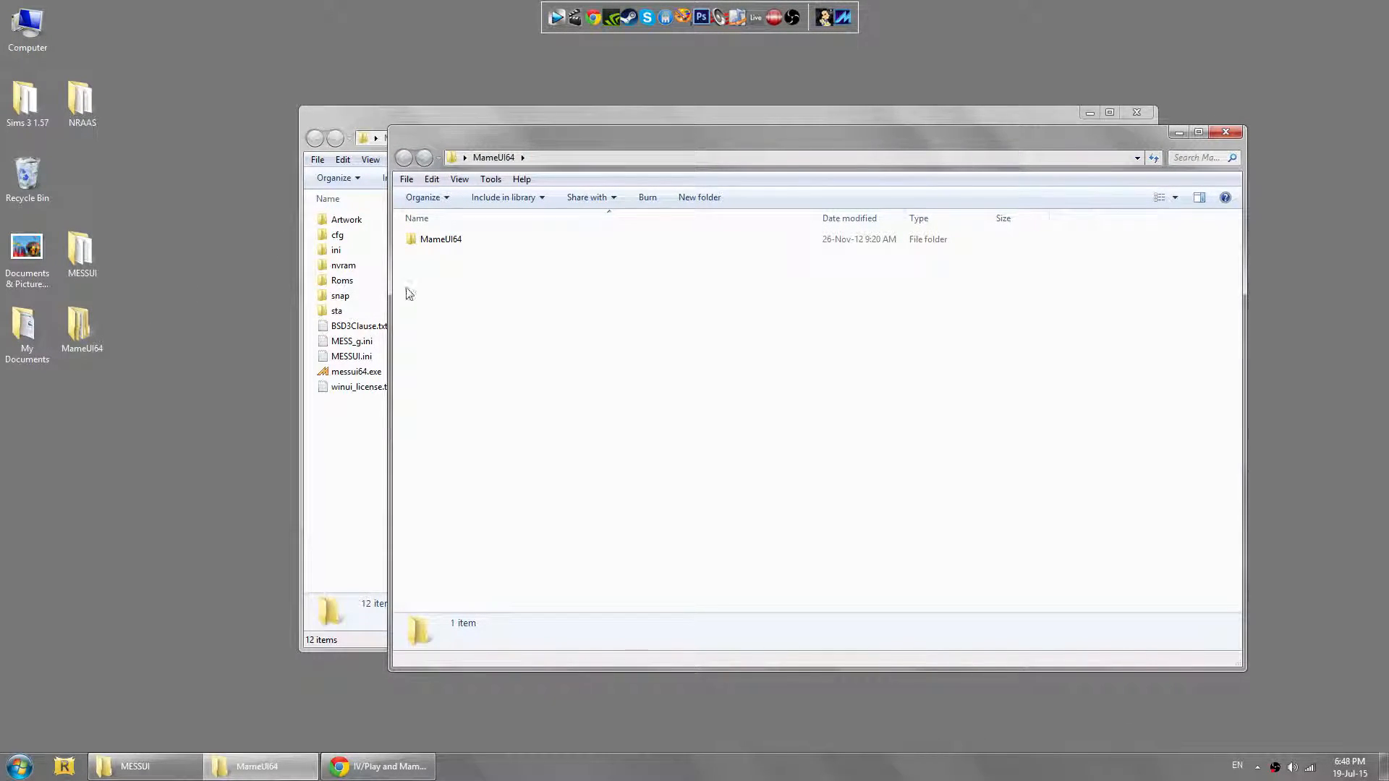
pyautogui.click(435, 240)
pyautogui.doubleClick(435, 240)
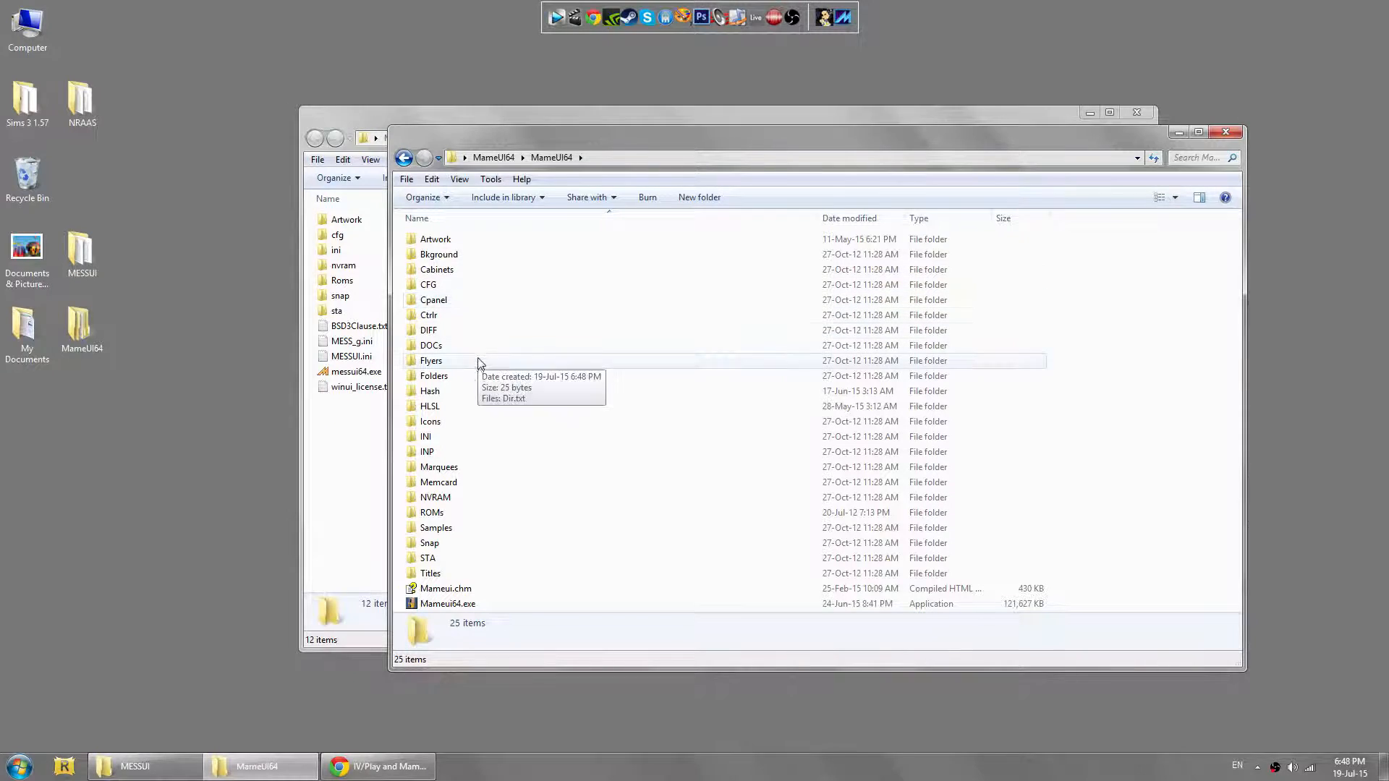
# Step: Copy the HLSL folder from the inner MameUI64 folder
pyautogui.moveTo(456, 414)
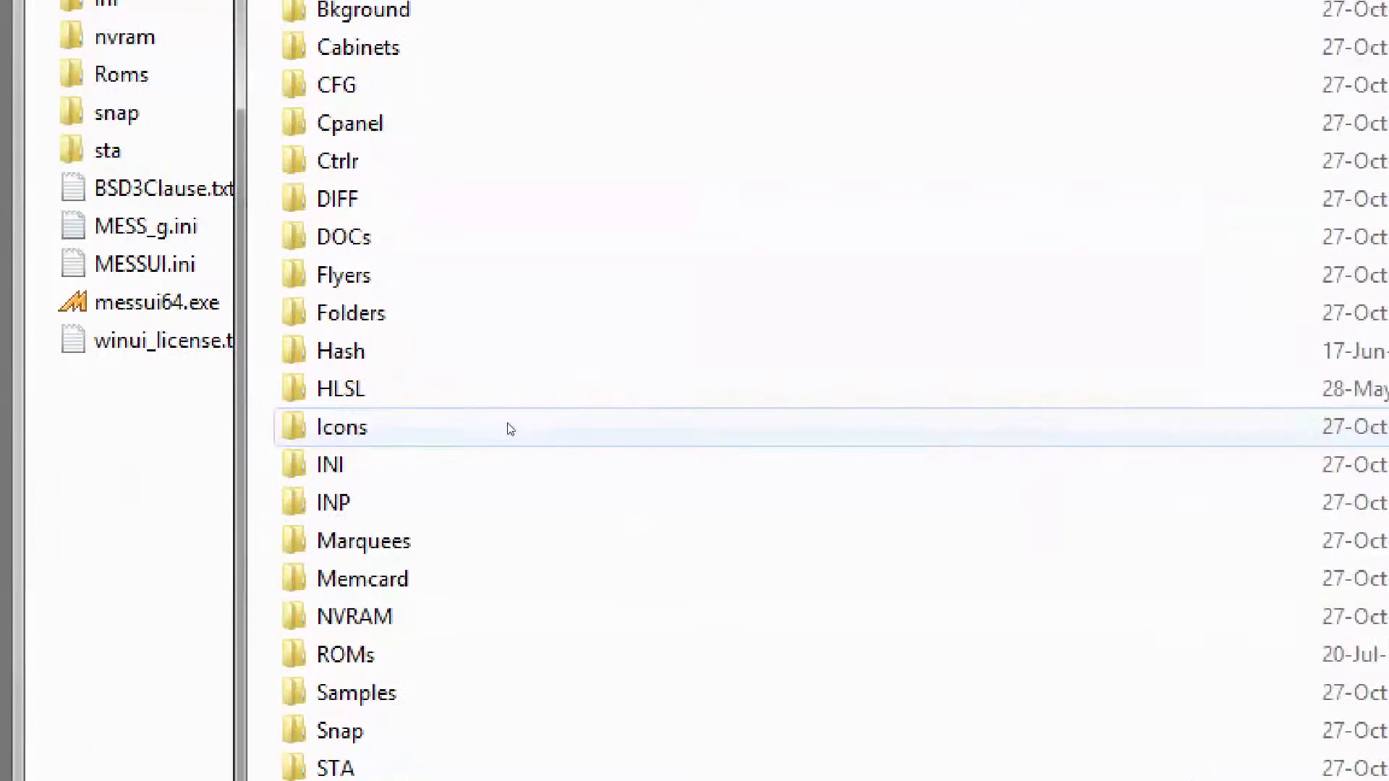
pyautogui.click(428, 410)
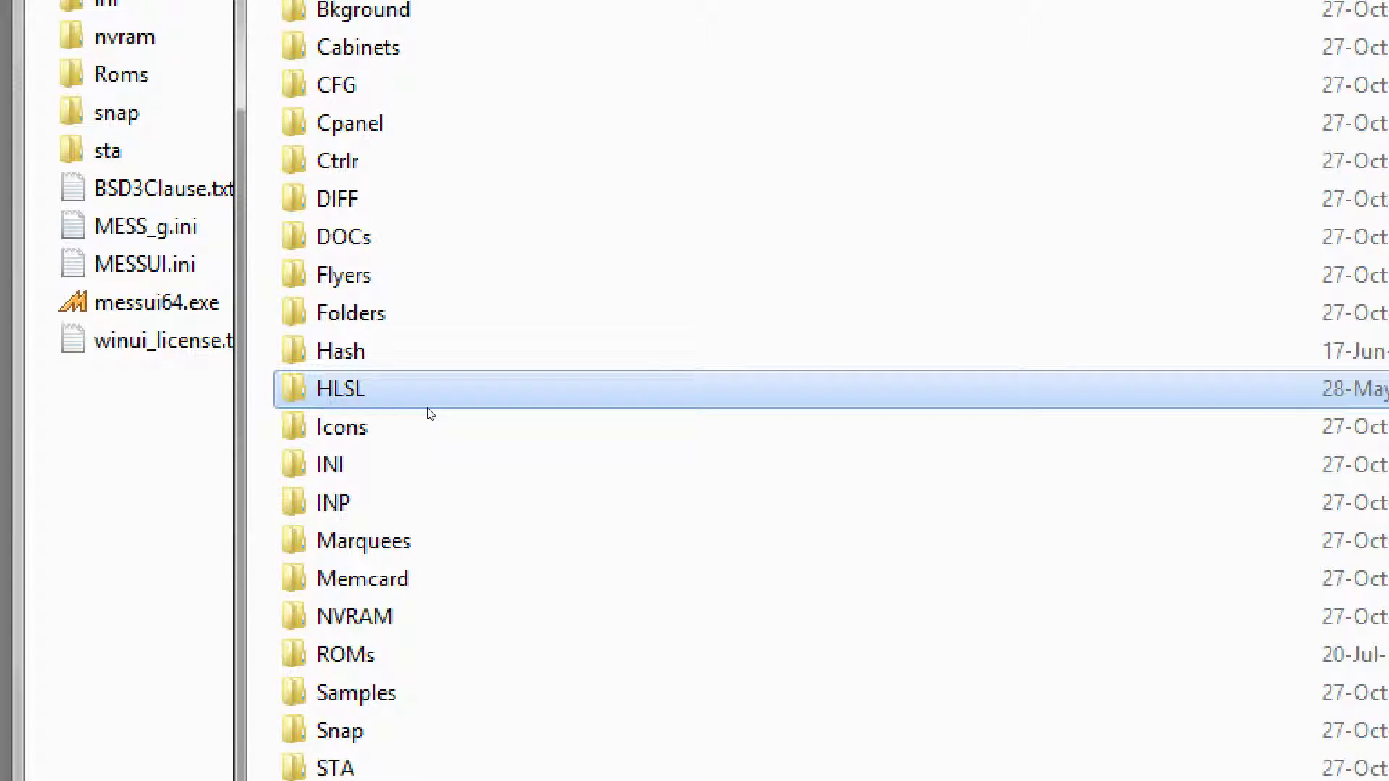
pyautogui.rightClick(429, 413)
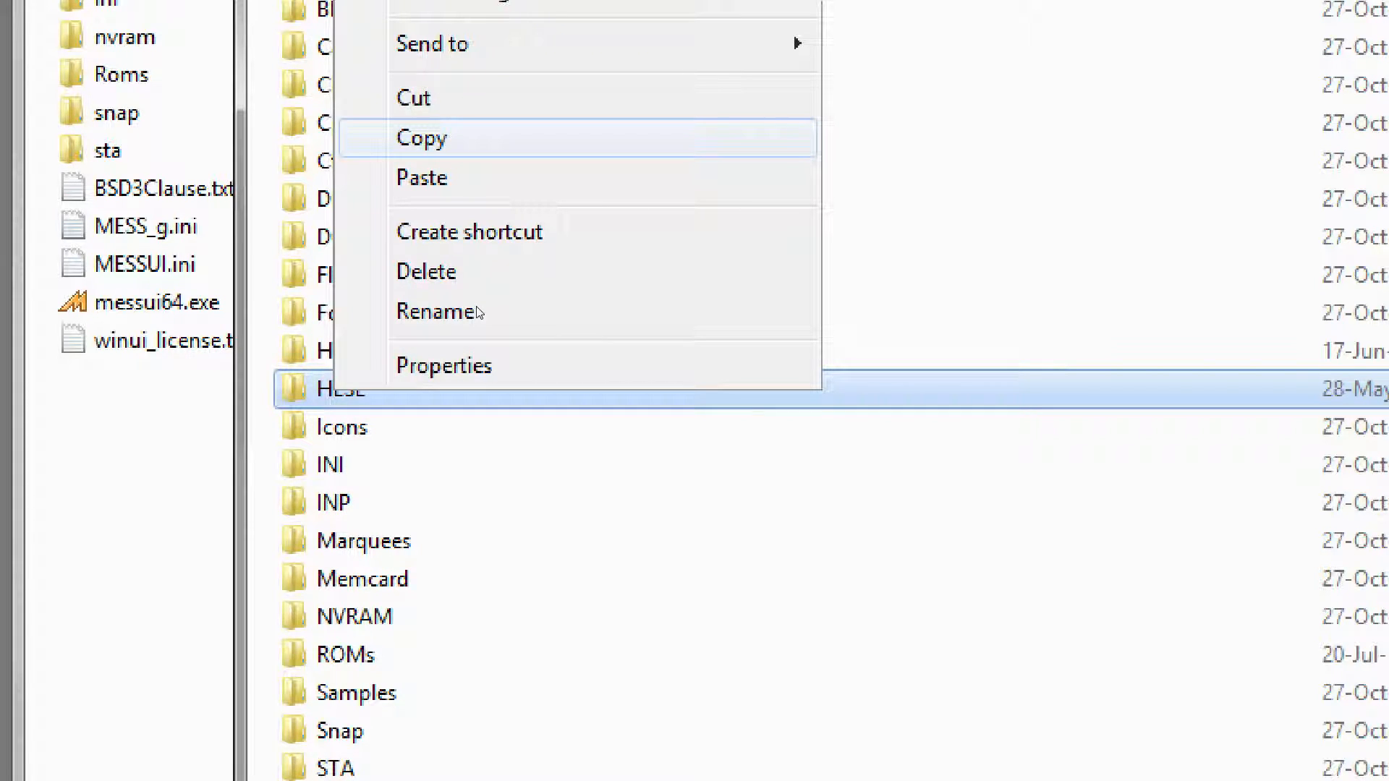
pyautogui.click(476, 138)
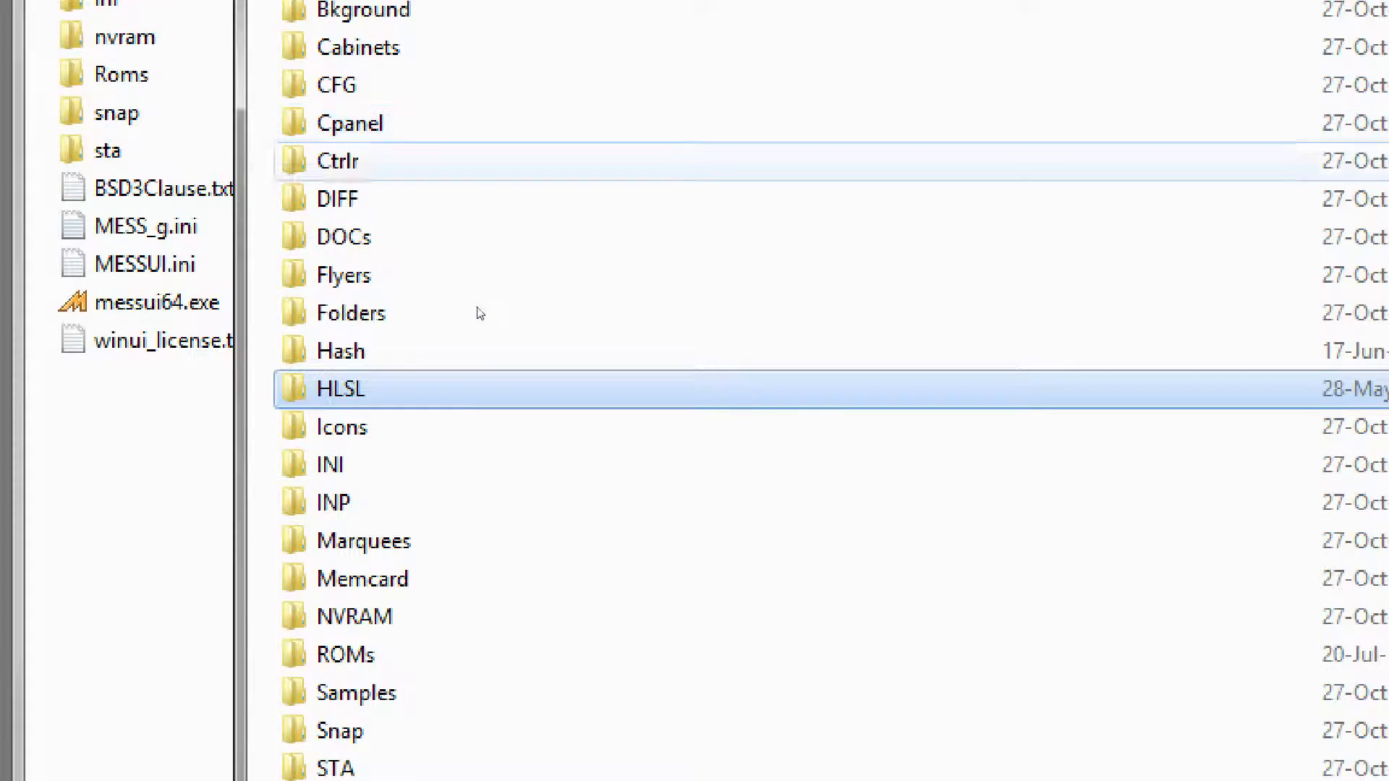
pyautogui.press('super+minus')
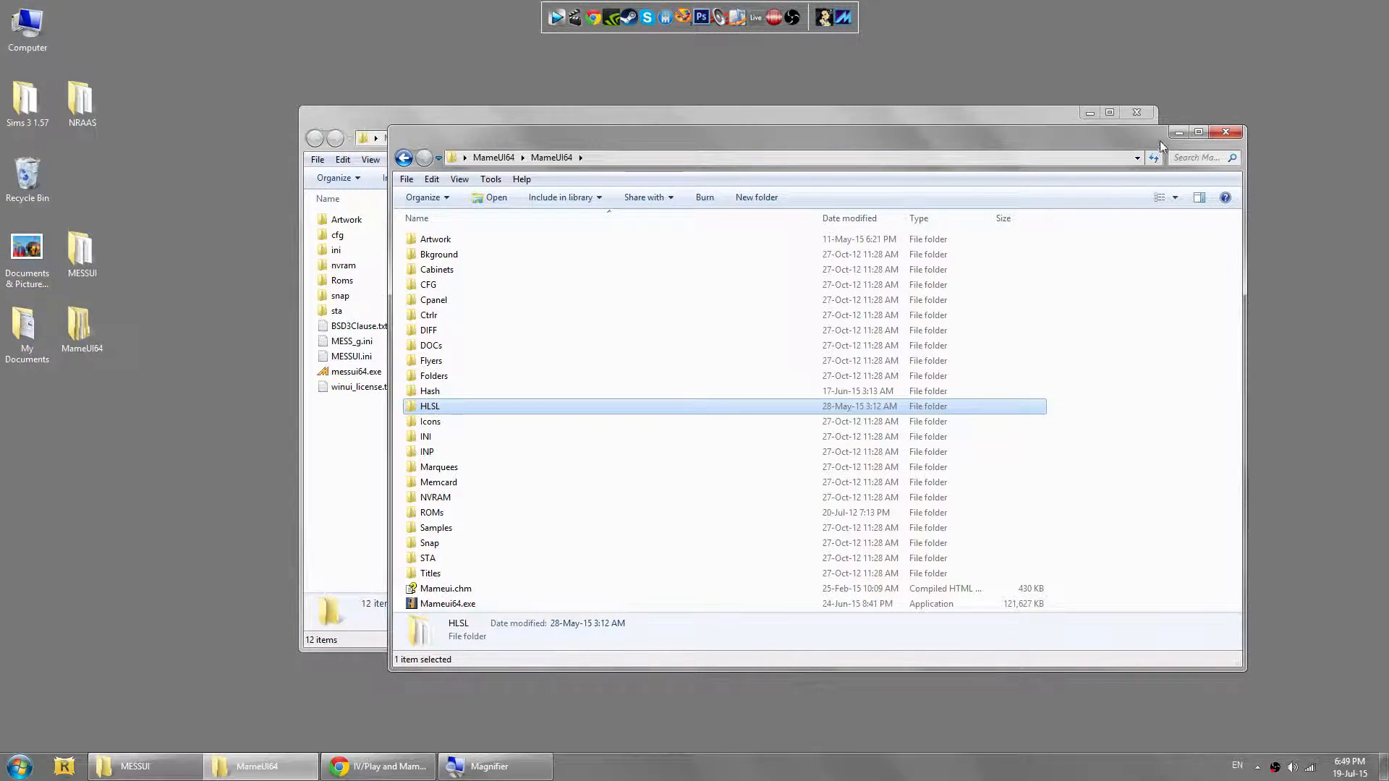
# Step: Minimize the MameUI64 folder window, then close and reopen the MESSUI folder from the desktop
pyautogui.click(1179, 132)
pyautogui.moveTo(978, 116); pyautogui.dragTo(995, 110)
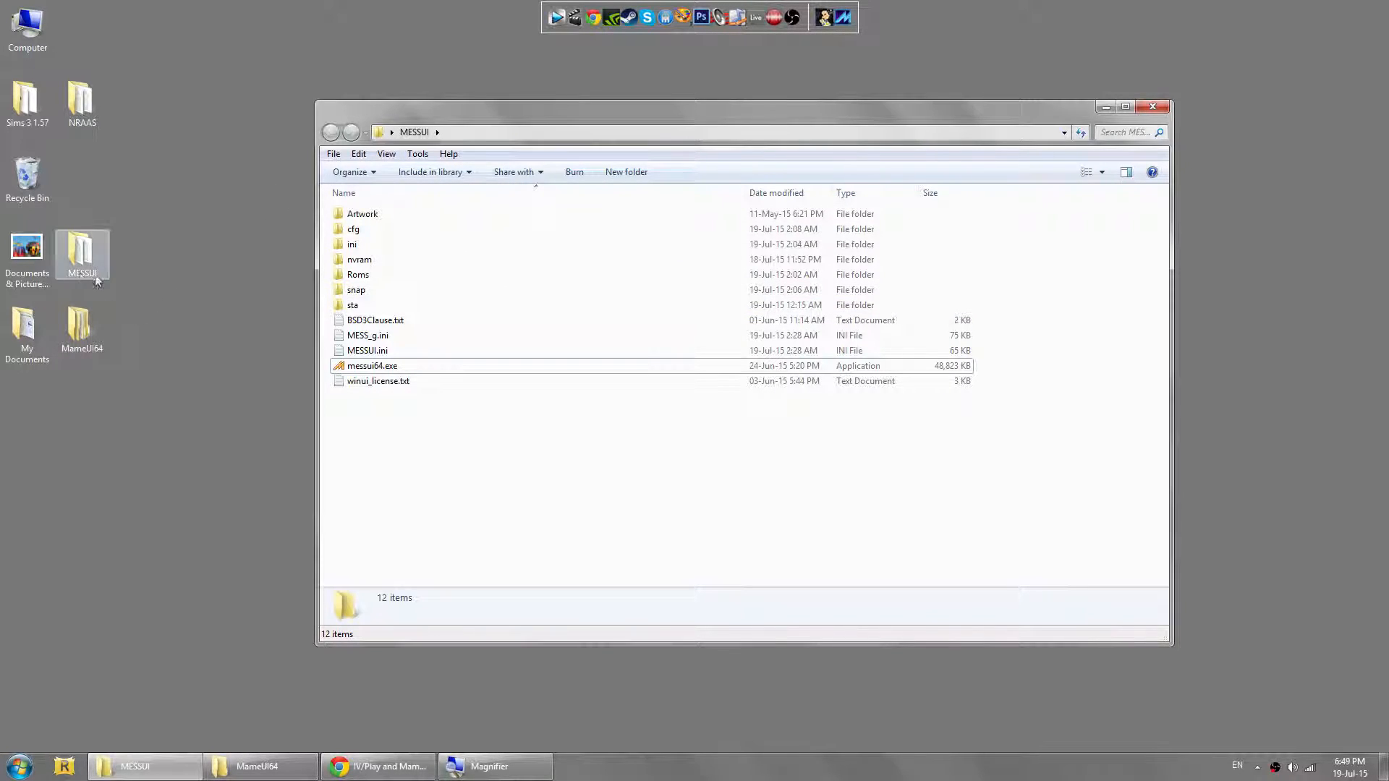
pyautogui.moveTo(396, 118); pyautogui.dragTo(367, 107)
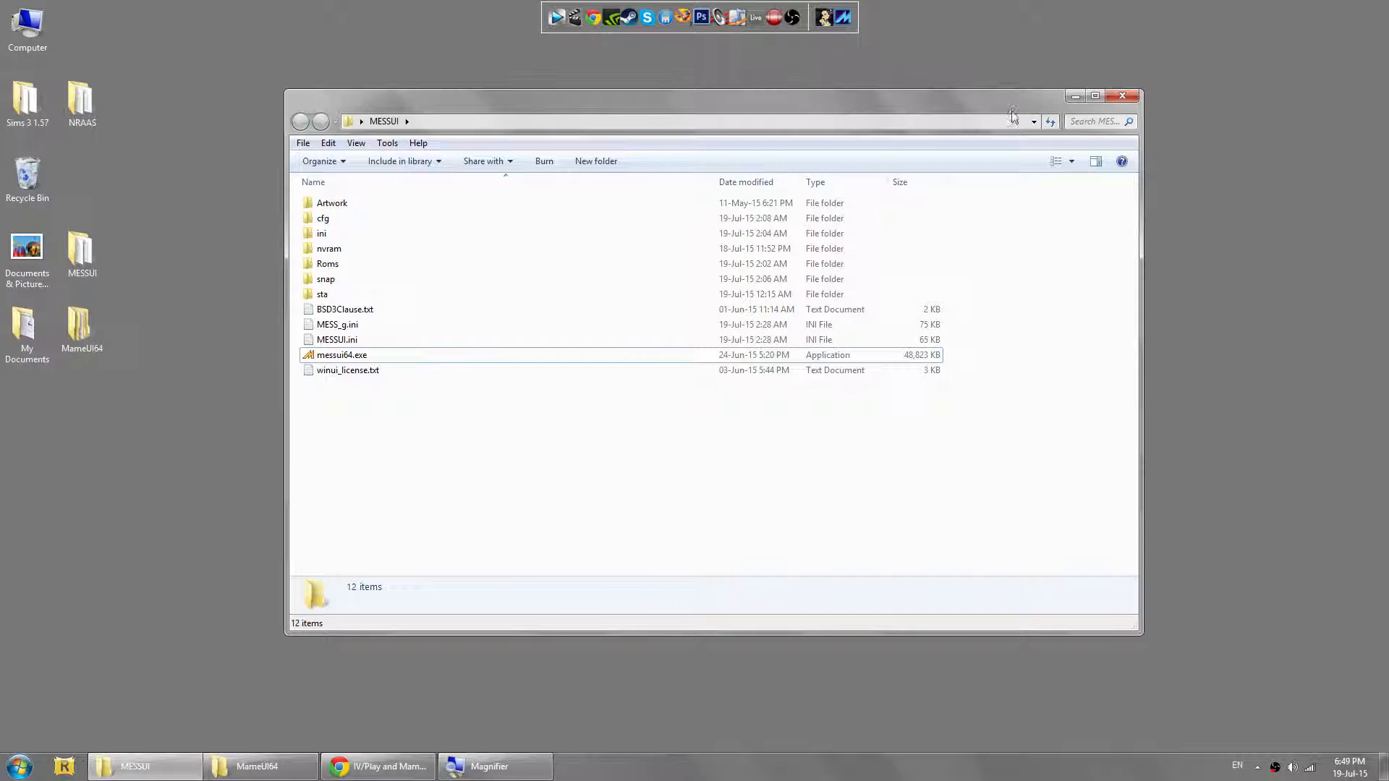
pyautogui.click(1133, 94)
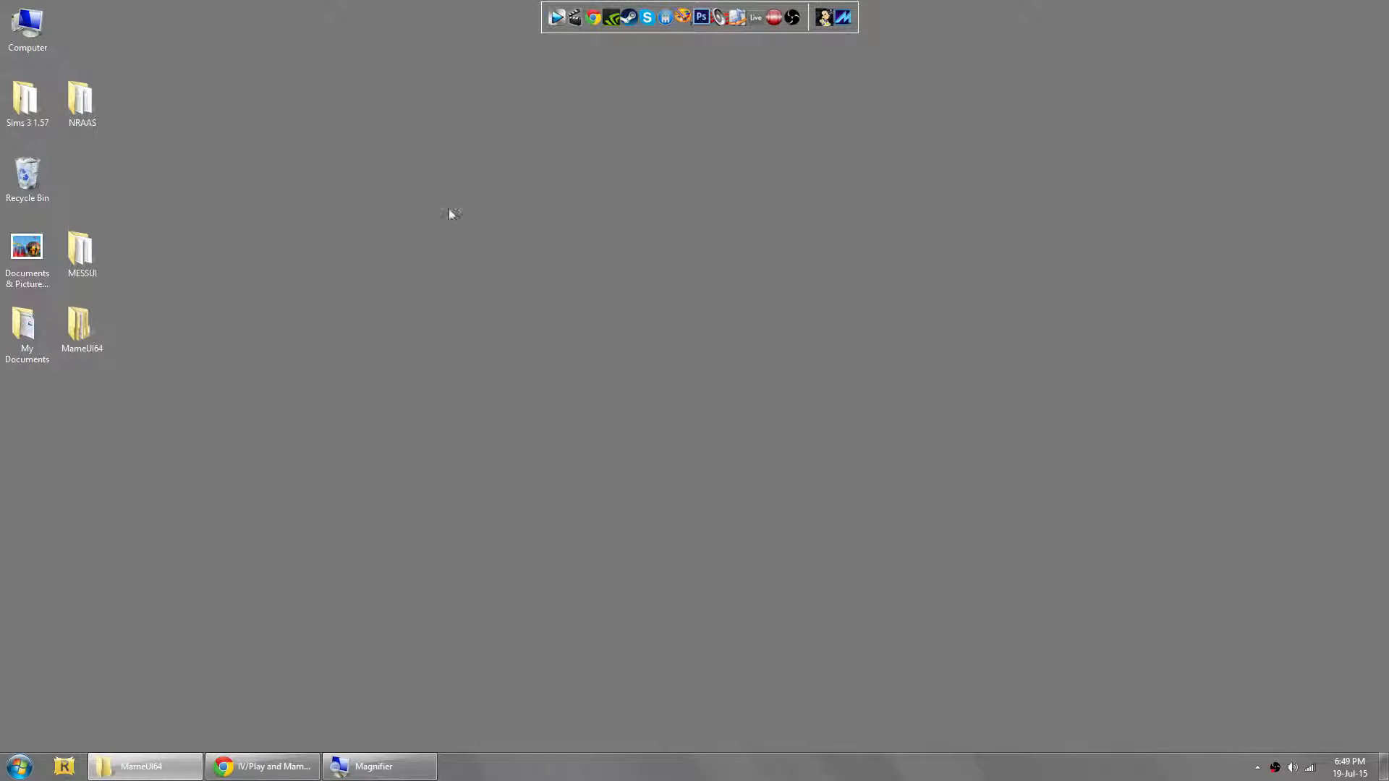
pyautogui.click(84, 262)
pyautogui.doubleClick(80, 258)
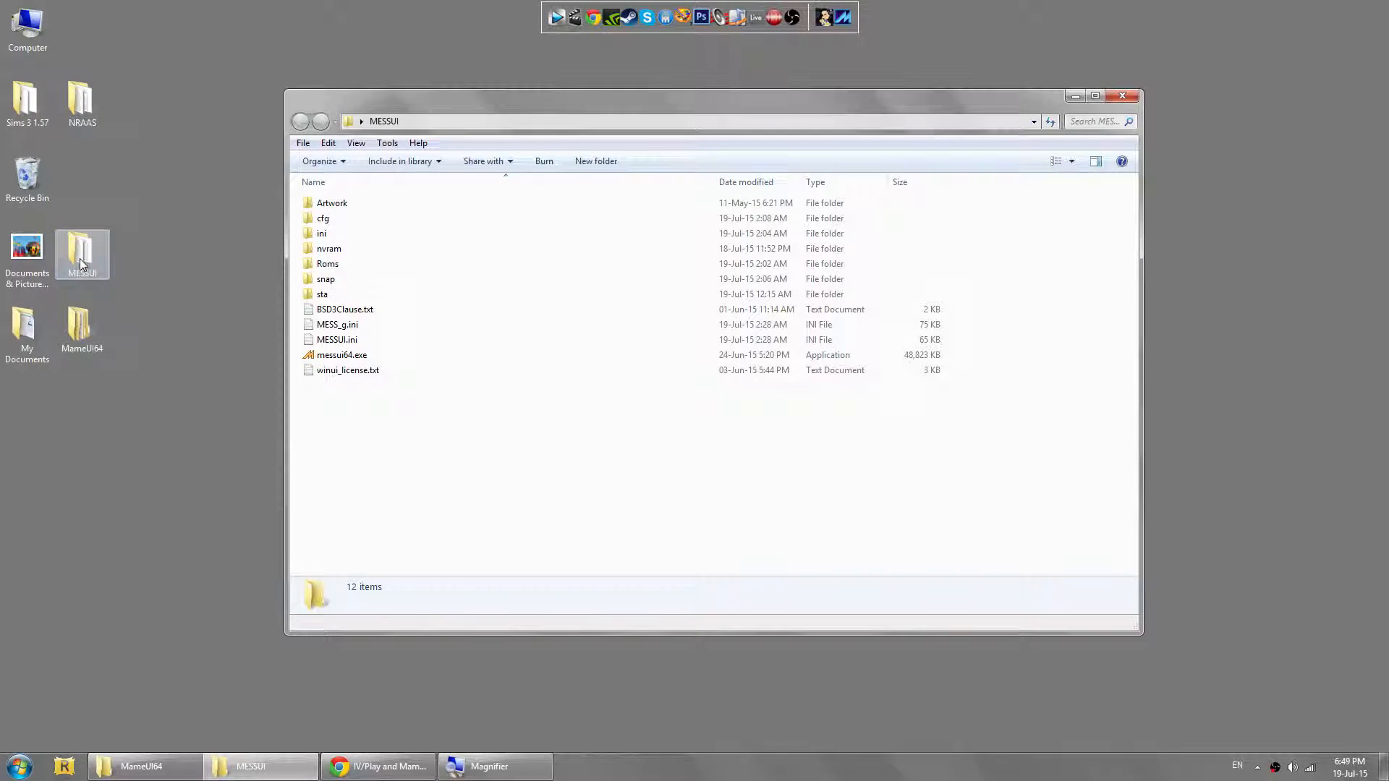
pyautogui.moveTo(397, 108); pyautogui.dragTo(373, 97)
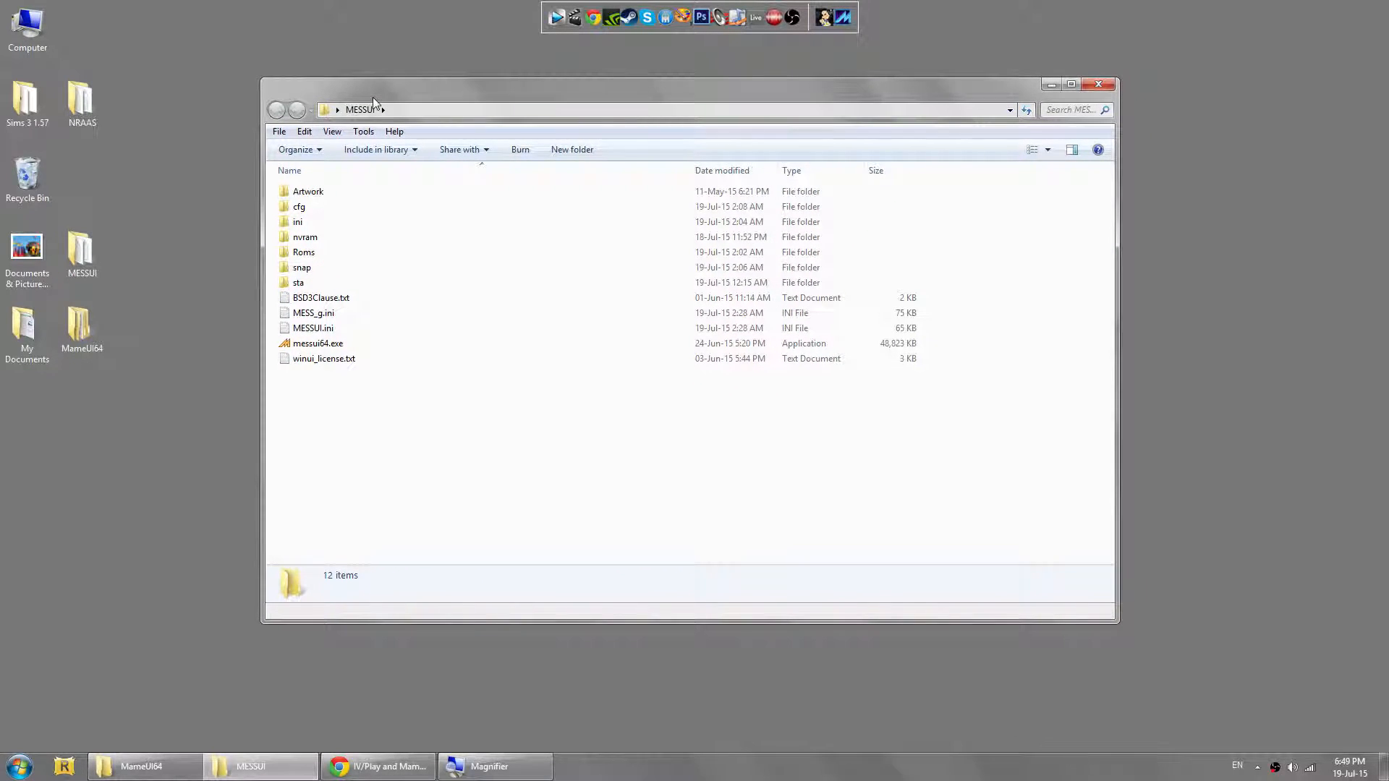
# Step: Paste the copied HLSL folder into the MESSUI folder
pyautogui.rightClick(385, 417)
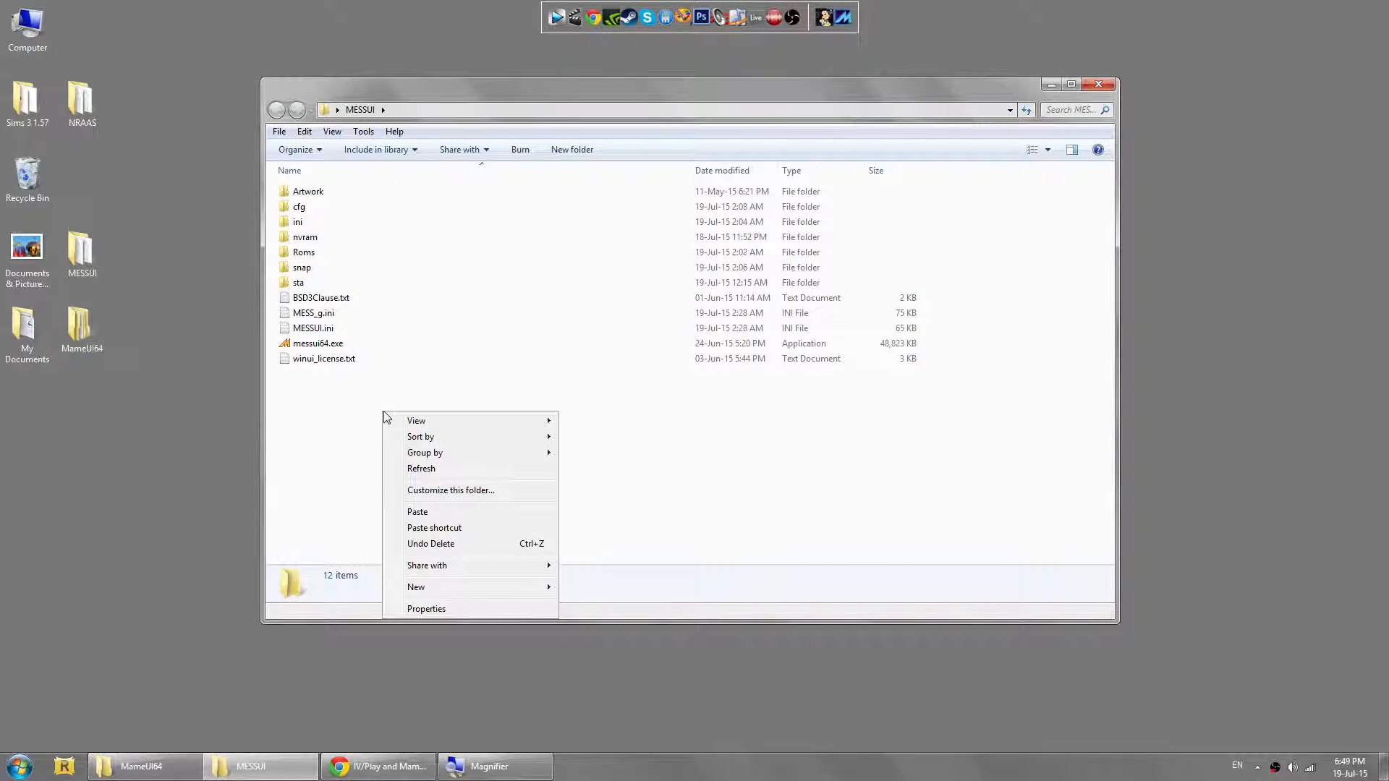
pyautogui.moveTo(337, 401)
pyautogui.mouseDown()
pyautogui.moveTo(325, 422)
pyautogui.moveTo(403, 462)
pyautogui.moveTo(353, 414)
pyautogui.mouseUp()
pyautogui.rightClick(353, 414)
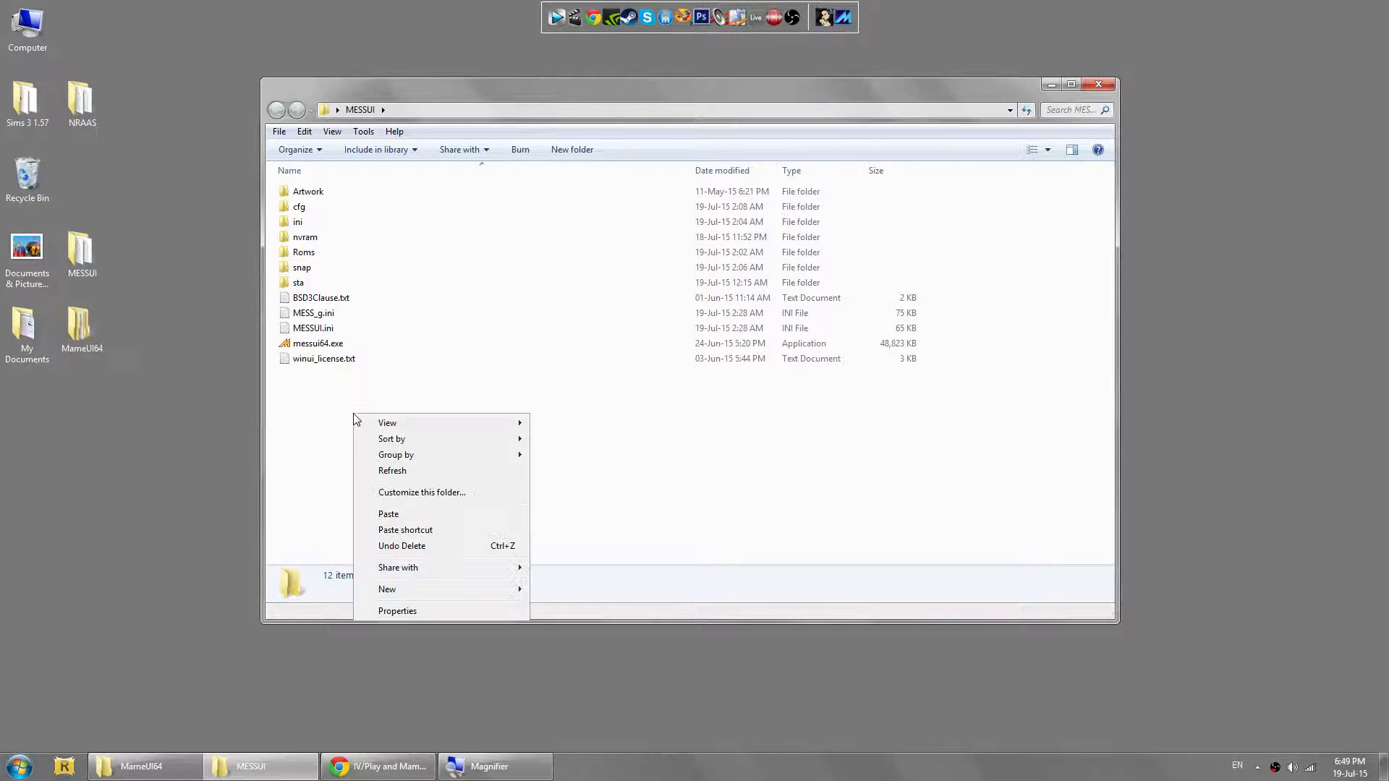
pyautogui.click(389, 514)
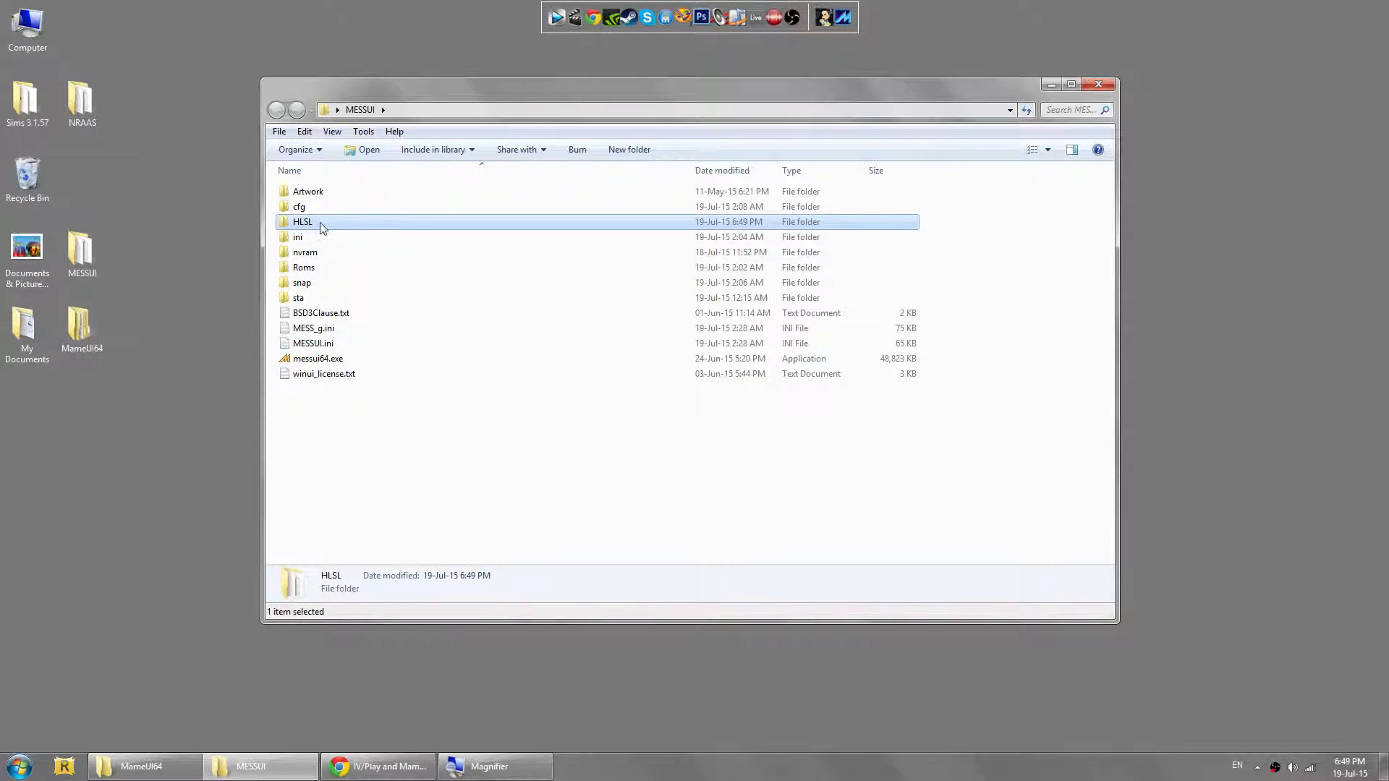
# Step: Open the HLSL folder inside MESSUI to check its shader files and return to the MESSUI folder
pyautogui.click(331, 431)
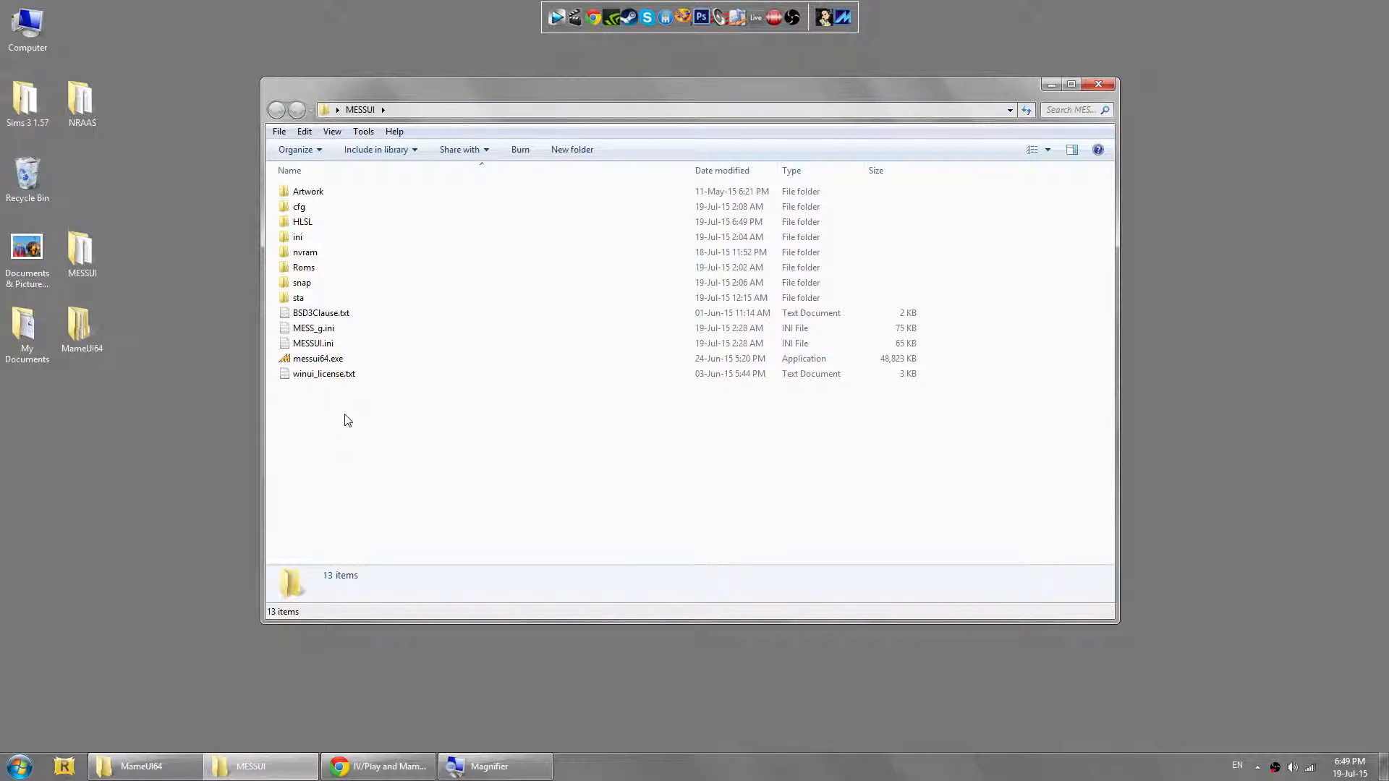
pyautogui.click(304, 223)
pyautogui.rightClick(289, 220)
pyautogui.click(340, 224)
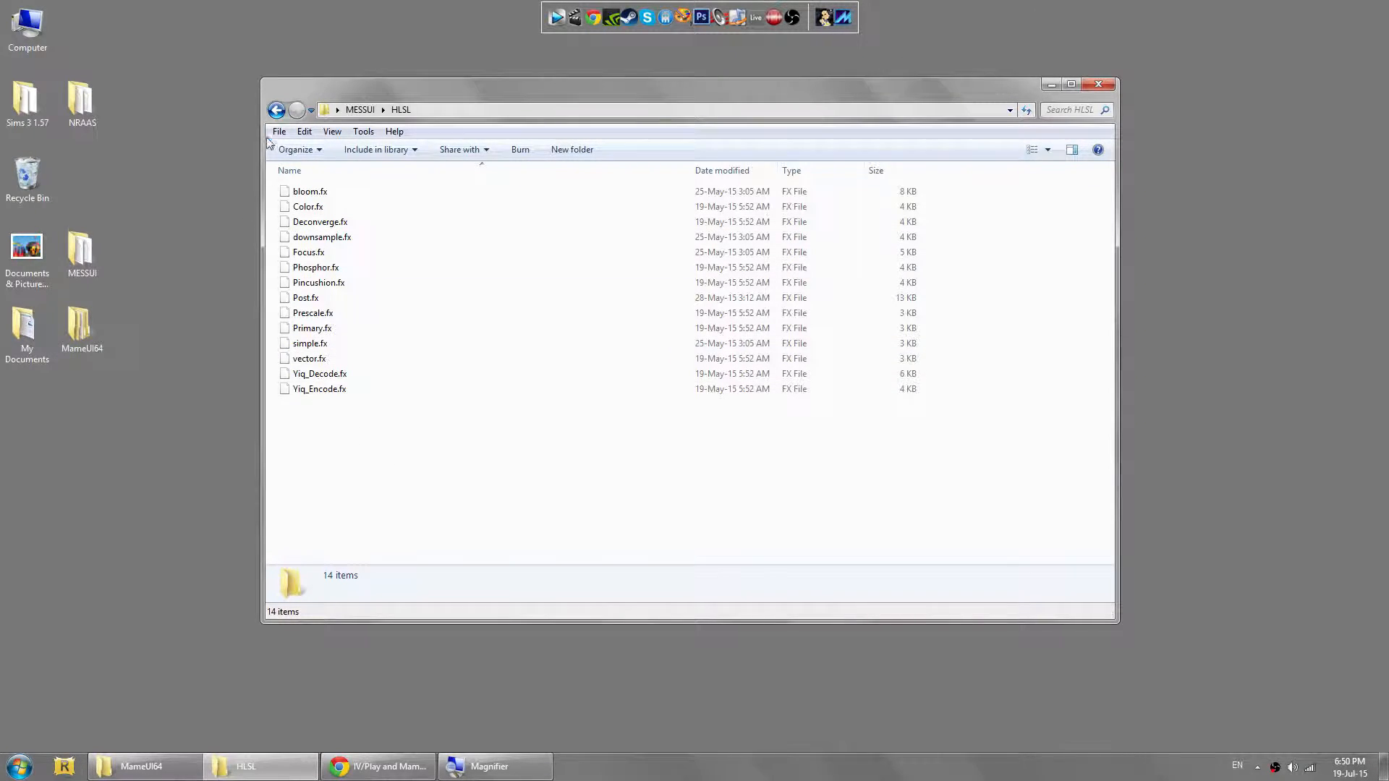
pyautogui.click(277, 110)
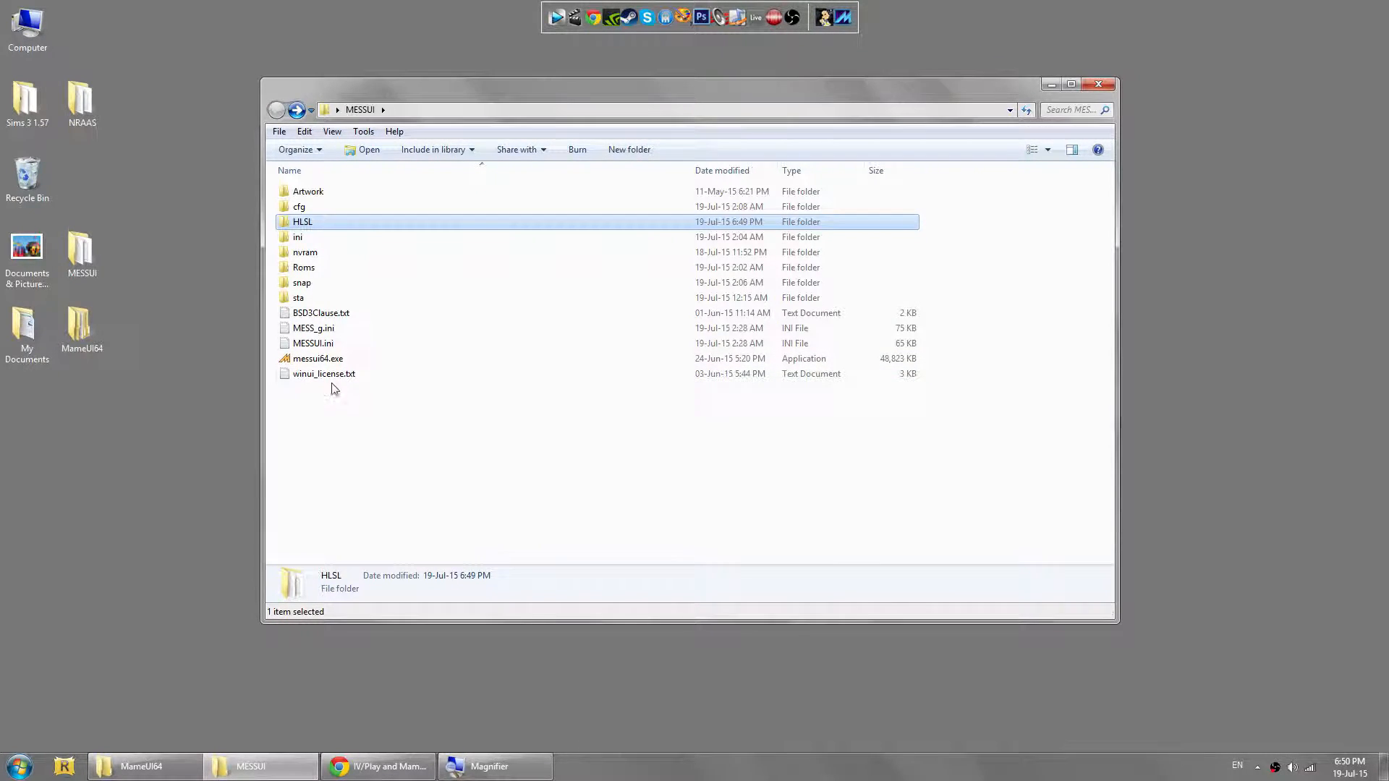
# Step: Launch messui64.exe from the MESSUI folder
pyautogui.click(365, 359)
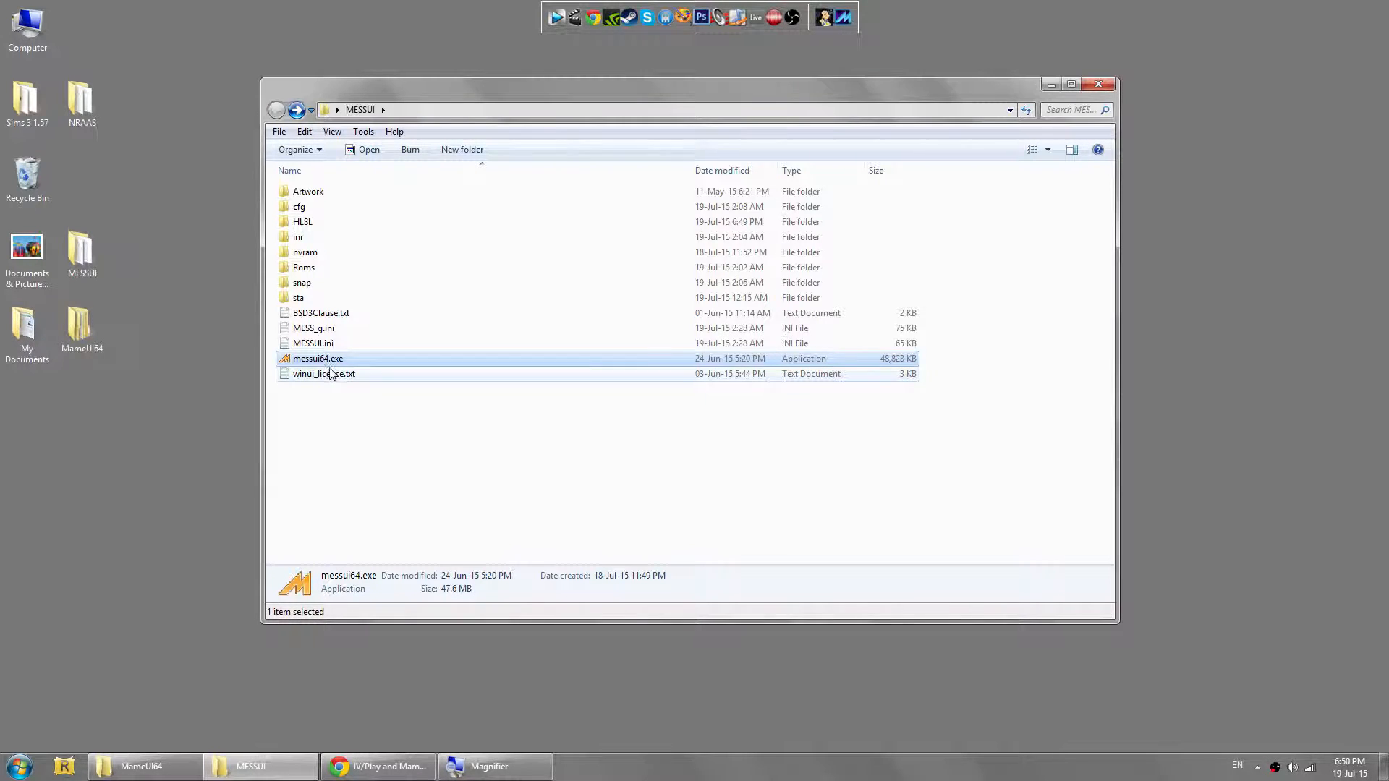
pyautogui.rightClick(322, 361)
pyautogui.click(356, 372)
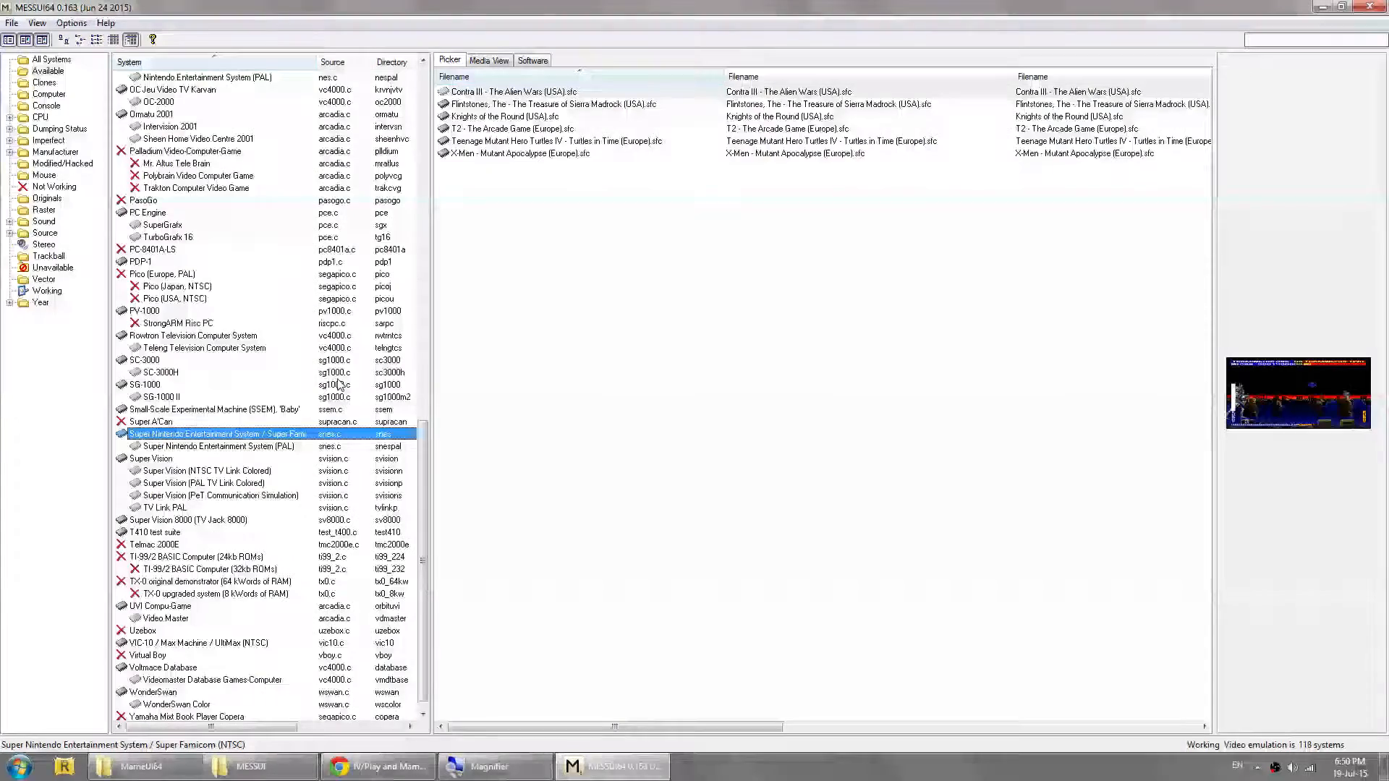
# Step: Check in the Super Nintendo Entertainment System (NTSC) properties that the advanced HLSL option is enabled, and accept the dialog
pyautogui.rightClick(233, 436)
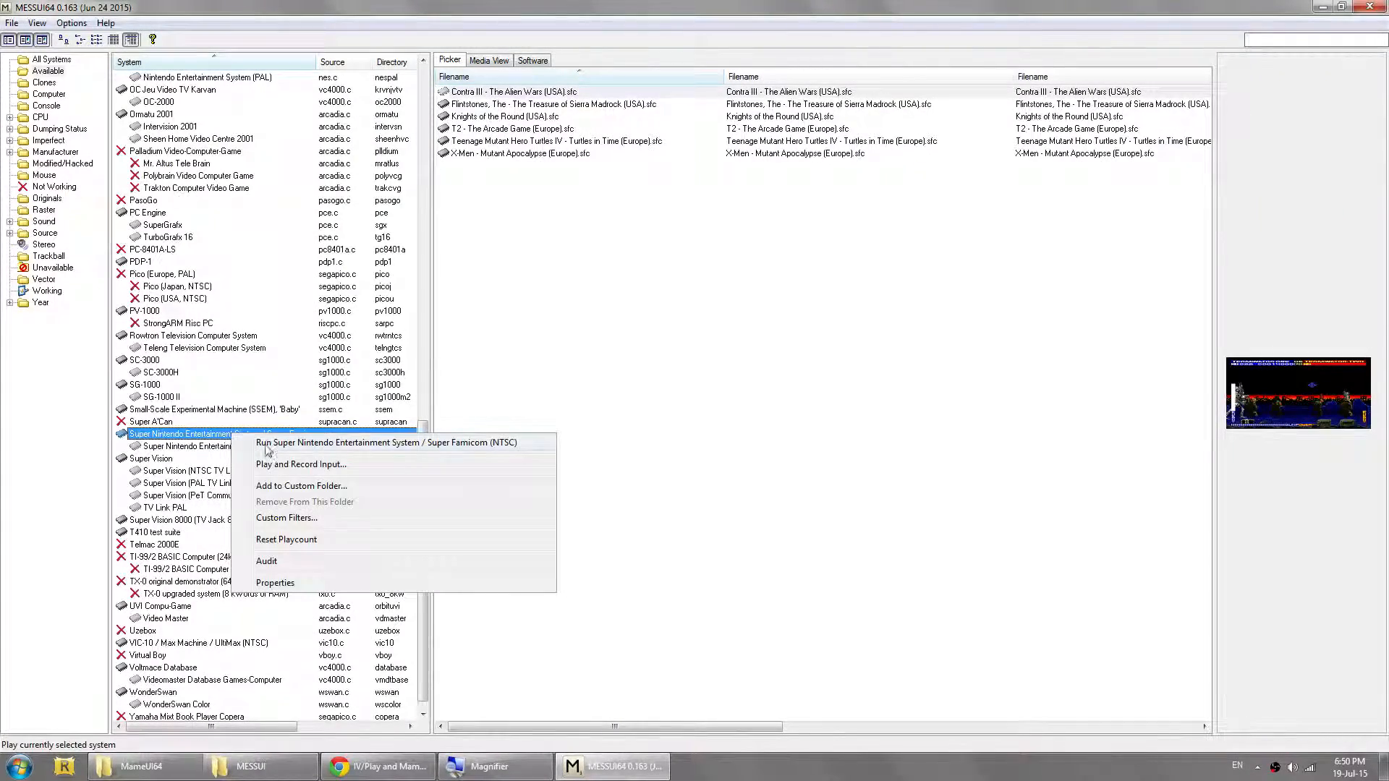
pyautogui.click(284, 583)
pyautogui.moveTo(139, 15); pyautogui.dragTo(342, 113)
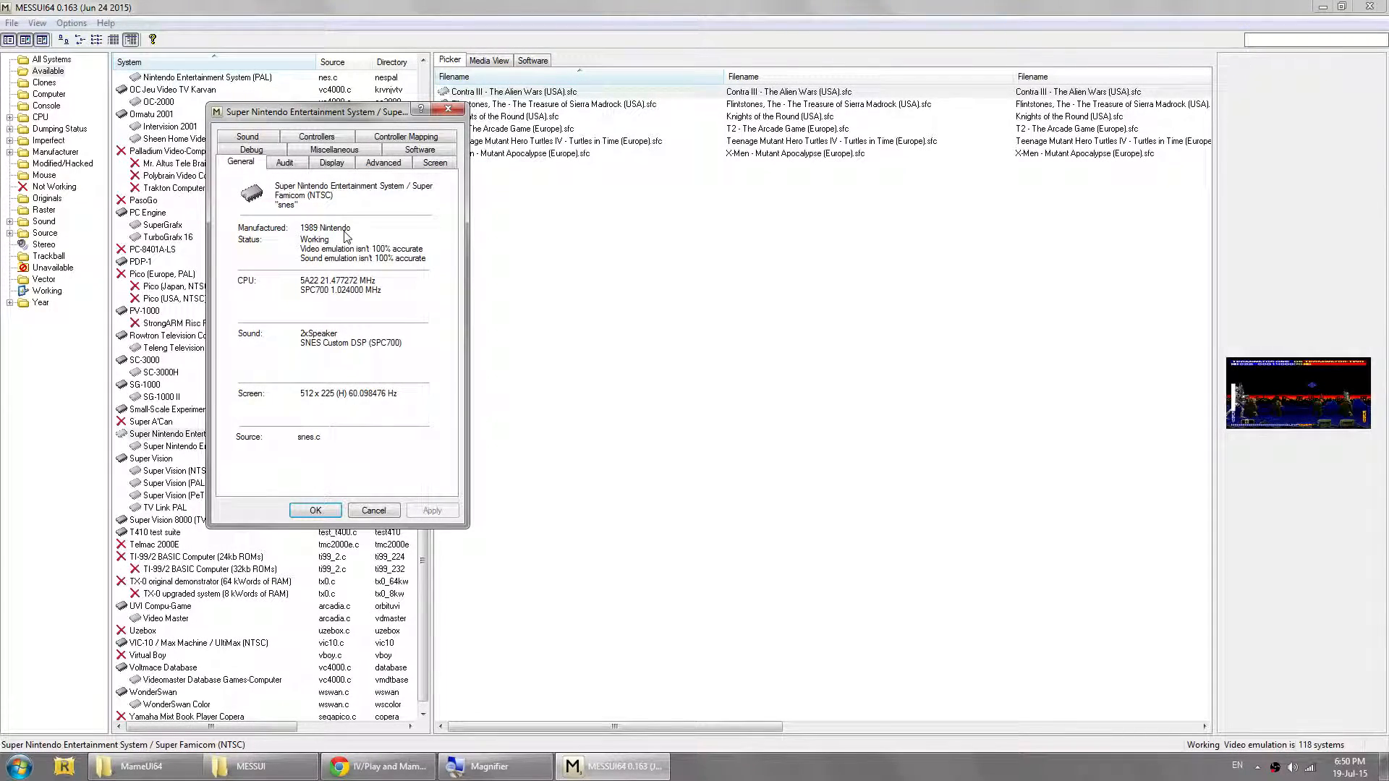
pyautogui.click(335, 149)
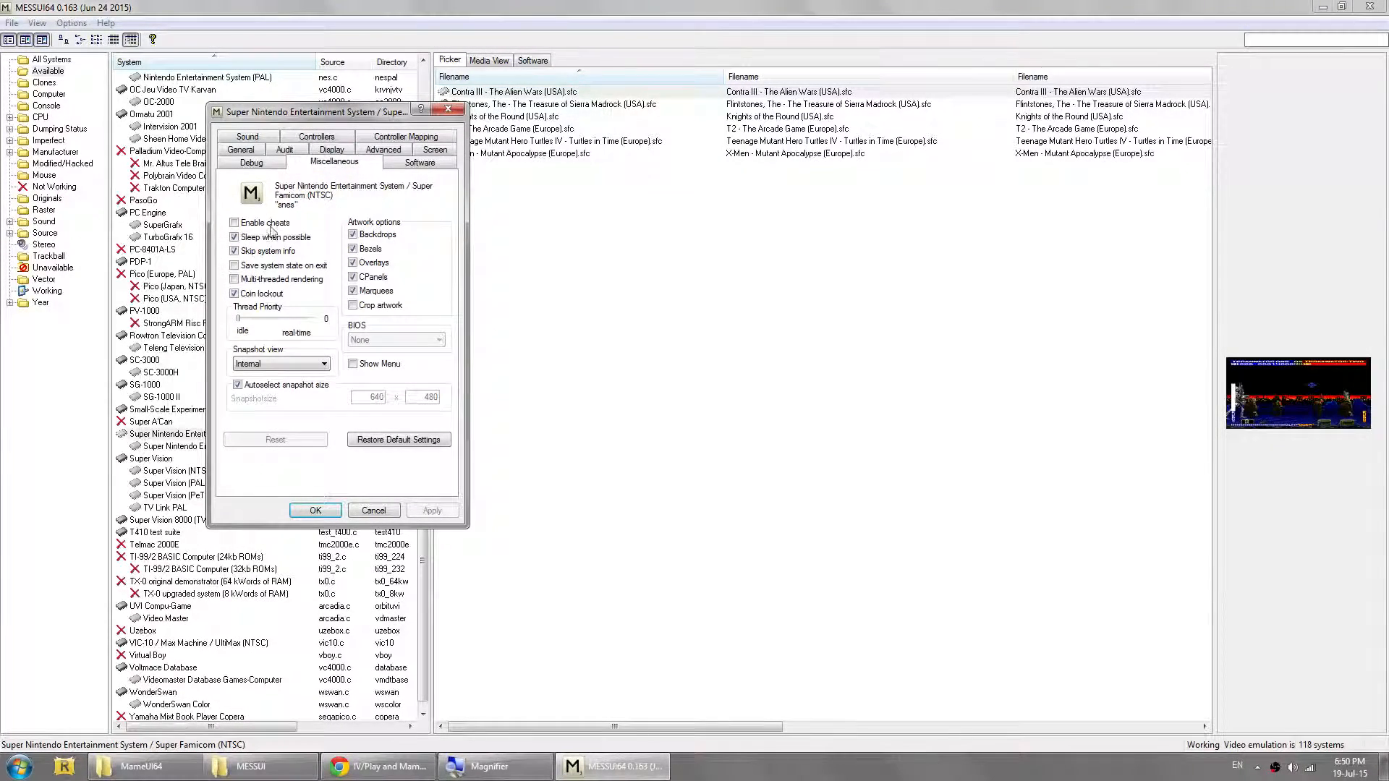
pyautogui.click(333, 150)
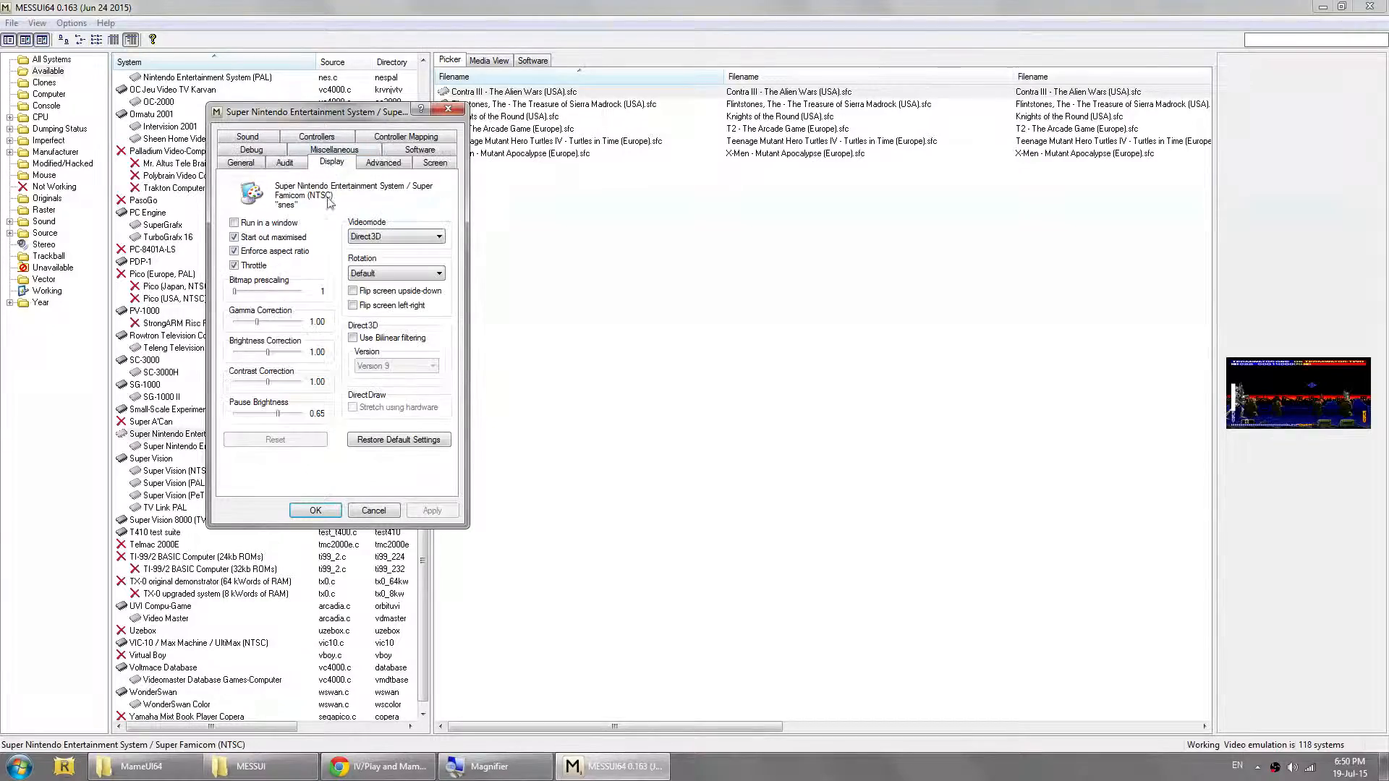
pyautogui.click(379, 165)
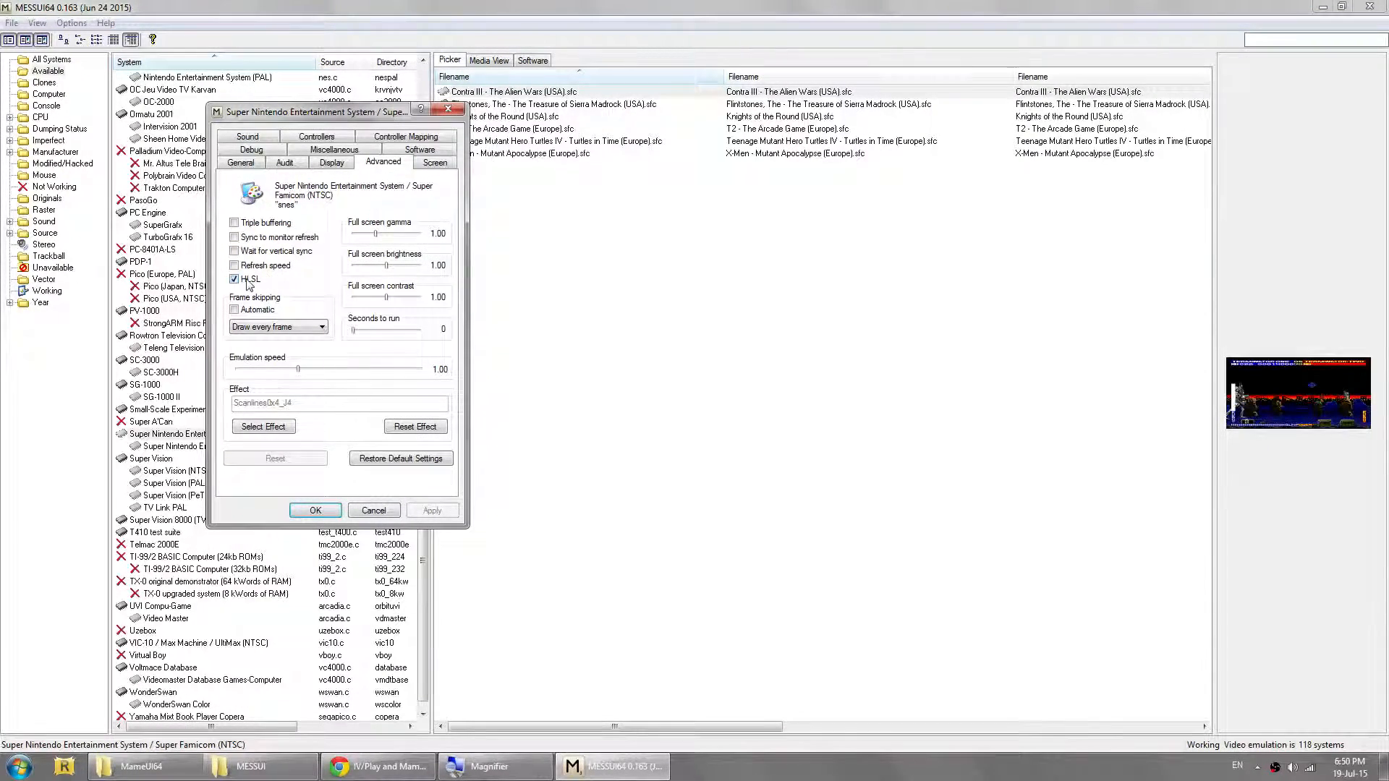
pyautogui.click(315, 510)
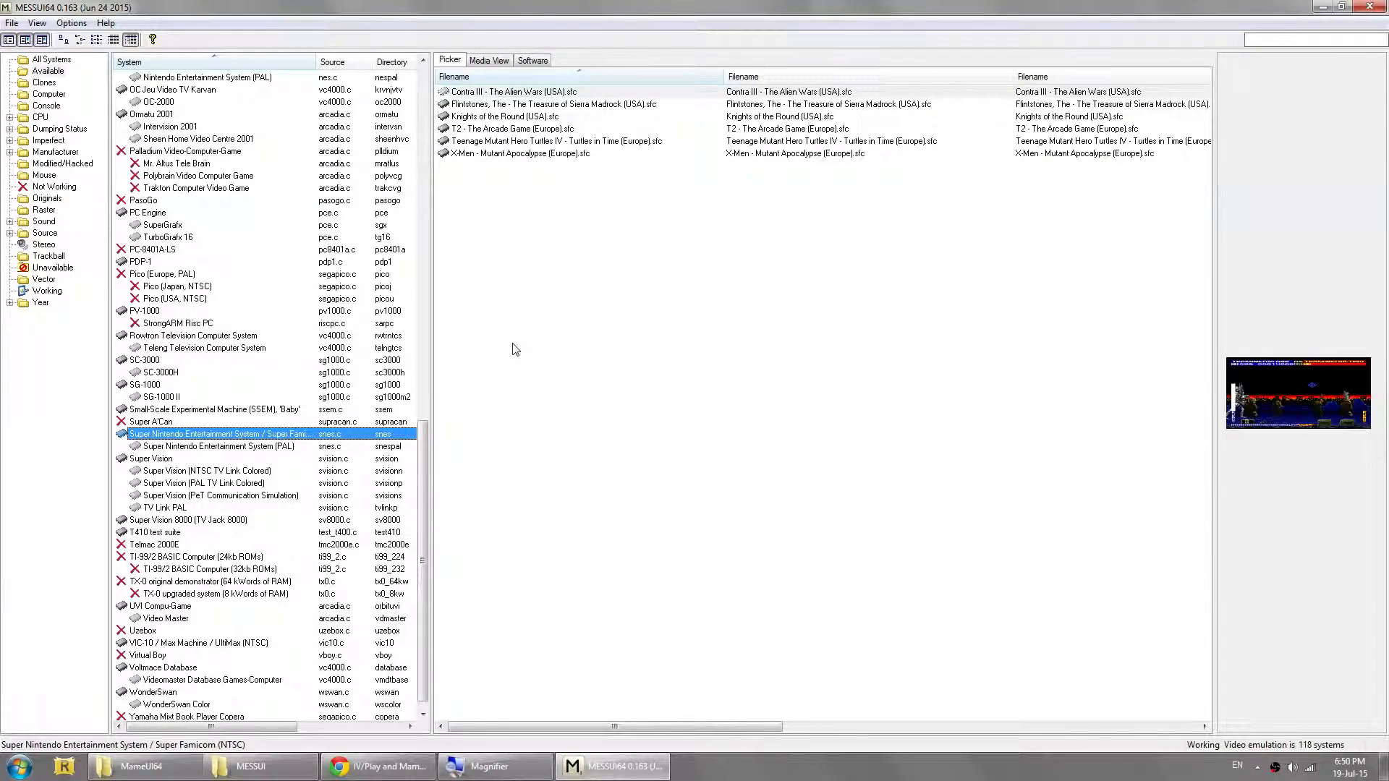
# Step: Bring back the MESSUI64 window and reopen the advanced properties of the Super Nintendo Entertainment System (NTSC)
pyautogui.click(516, 94)
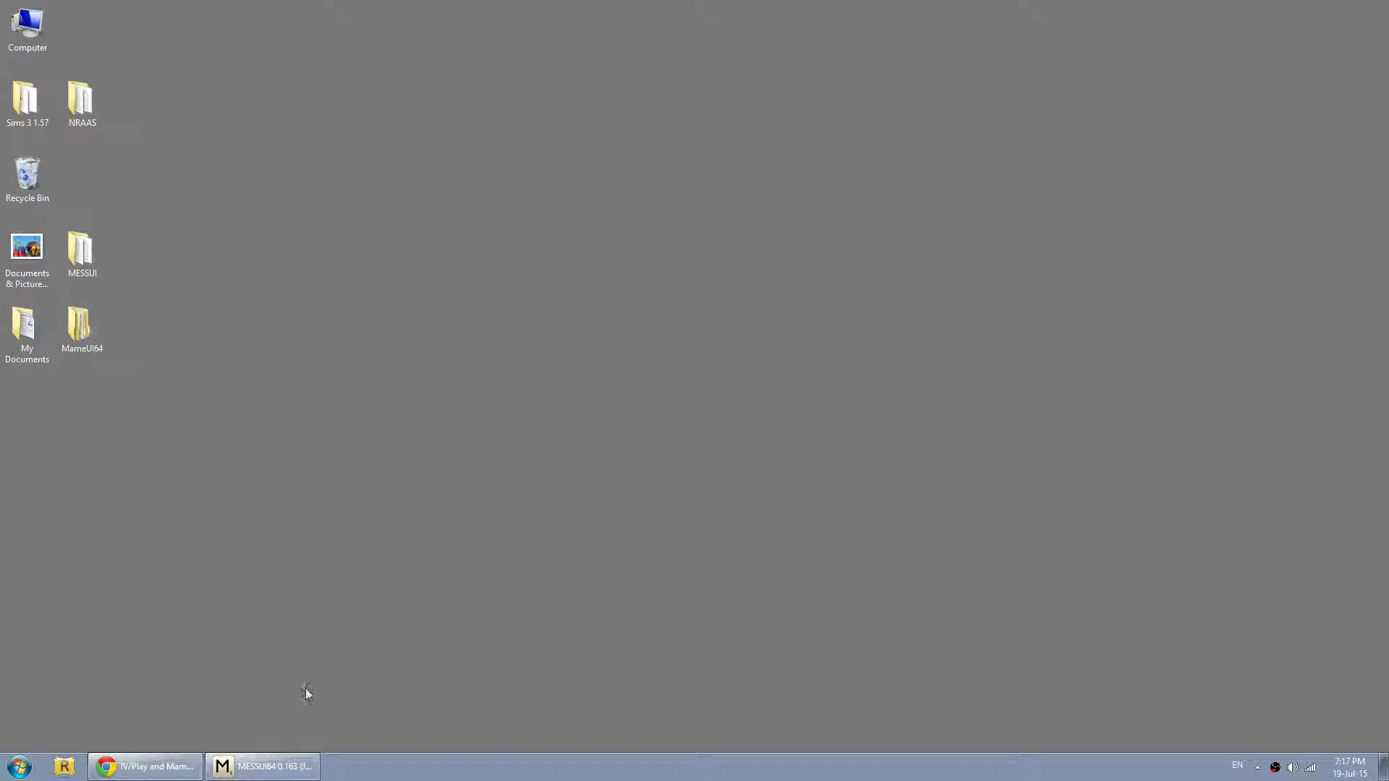
pyautogui.click(272, 769)
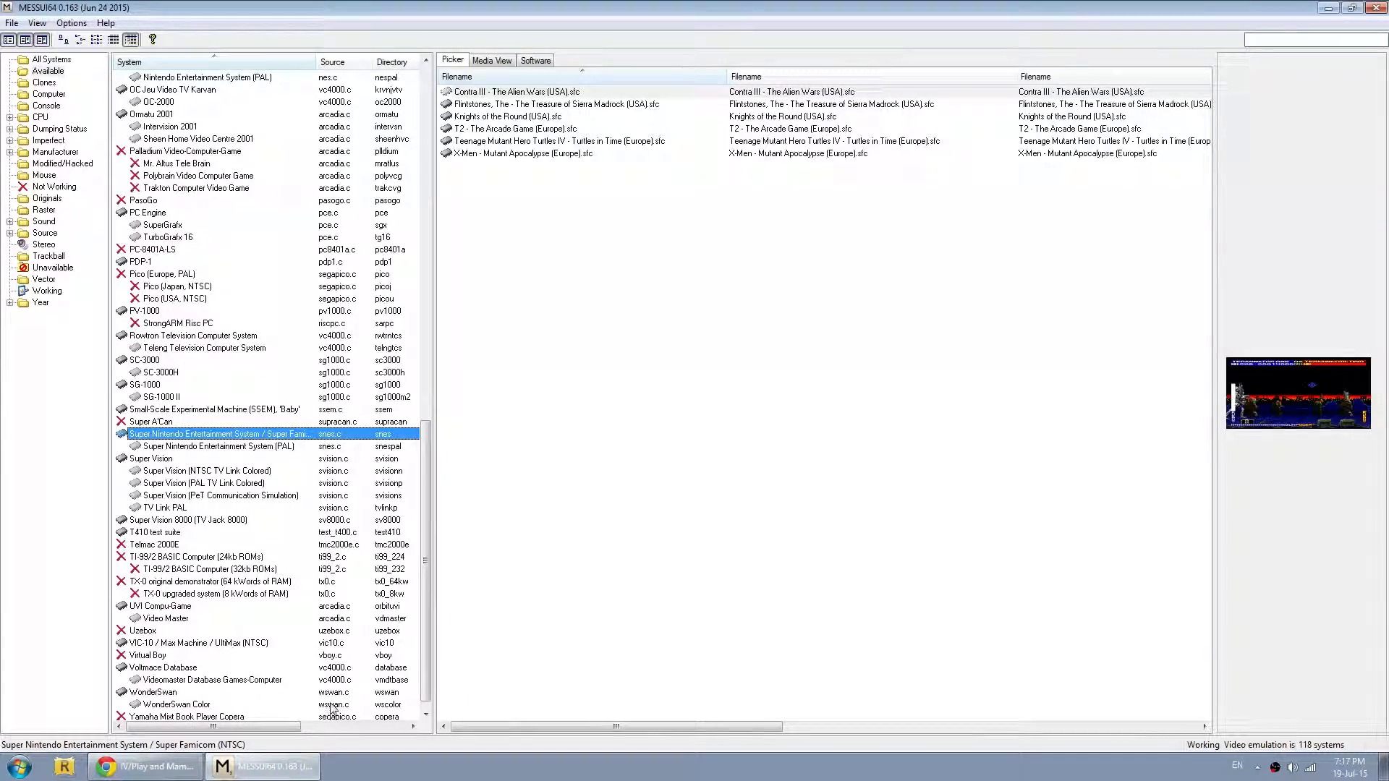
pyautogui.rightClick(232, 438)
pyautogui.click(293, 586)
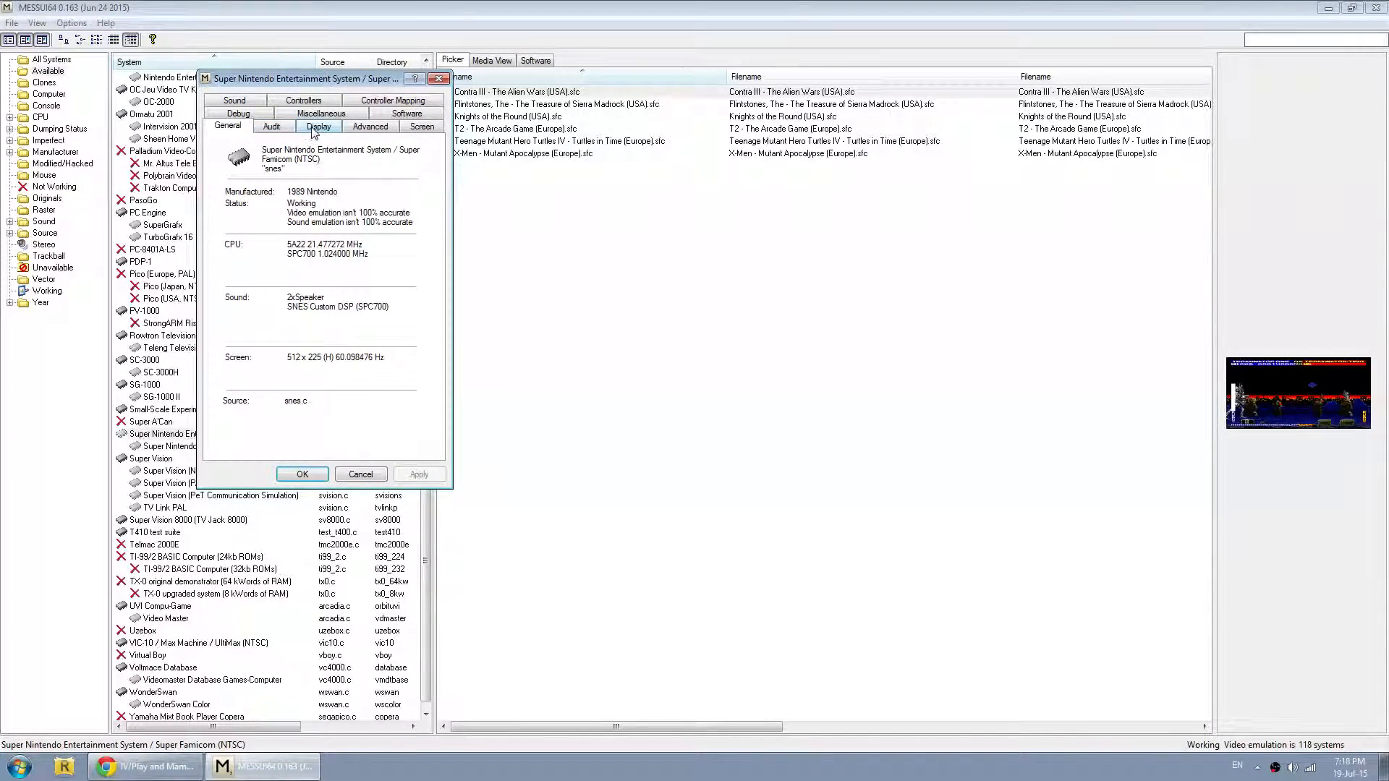
pyautogui.click(370, 127)
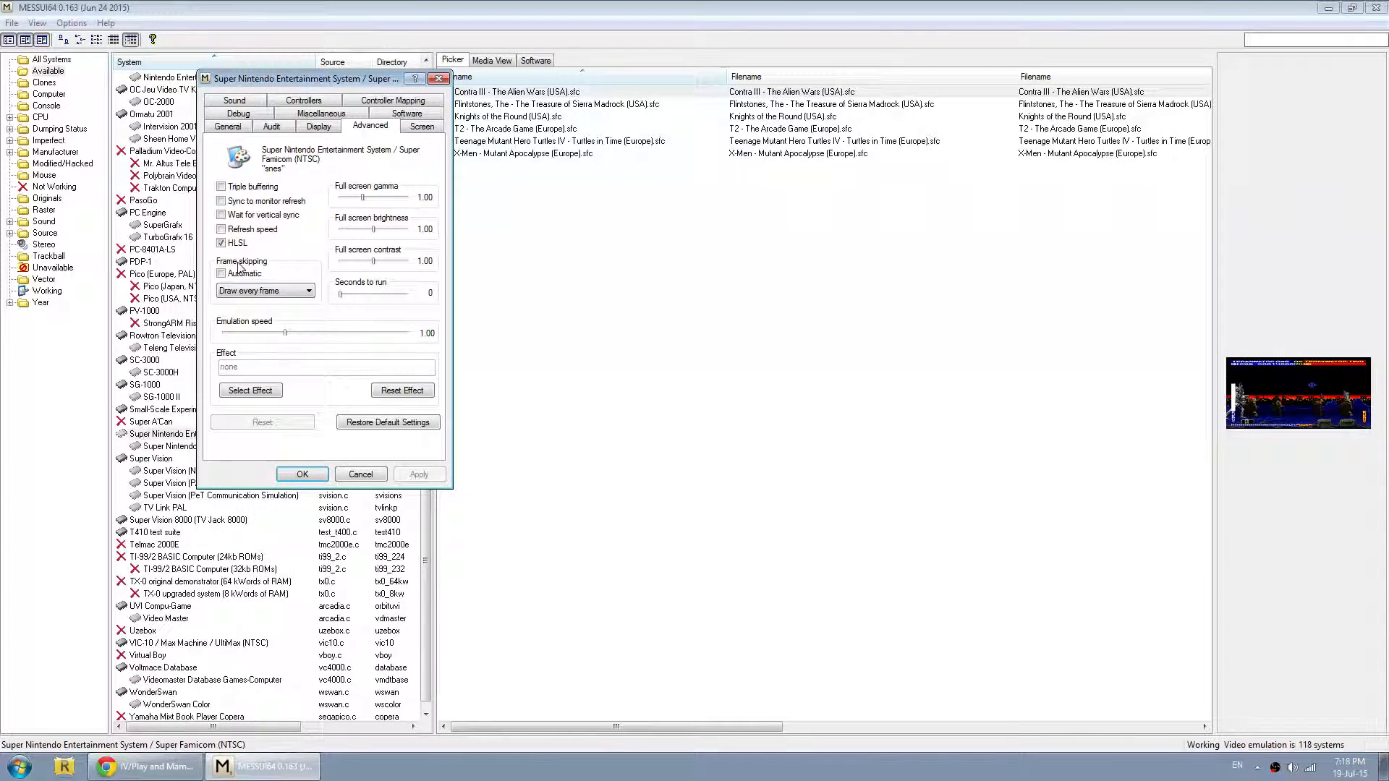
pyautogui.moveTo(283, 82); pyautogui.dragTo(560, 129)
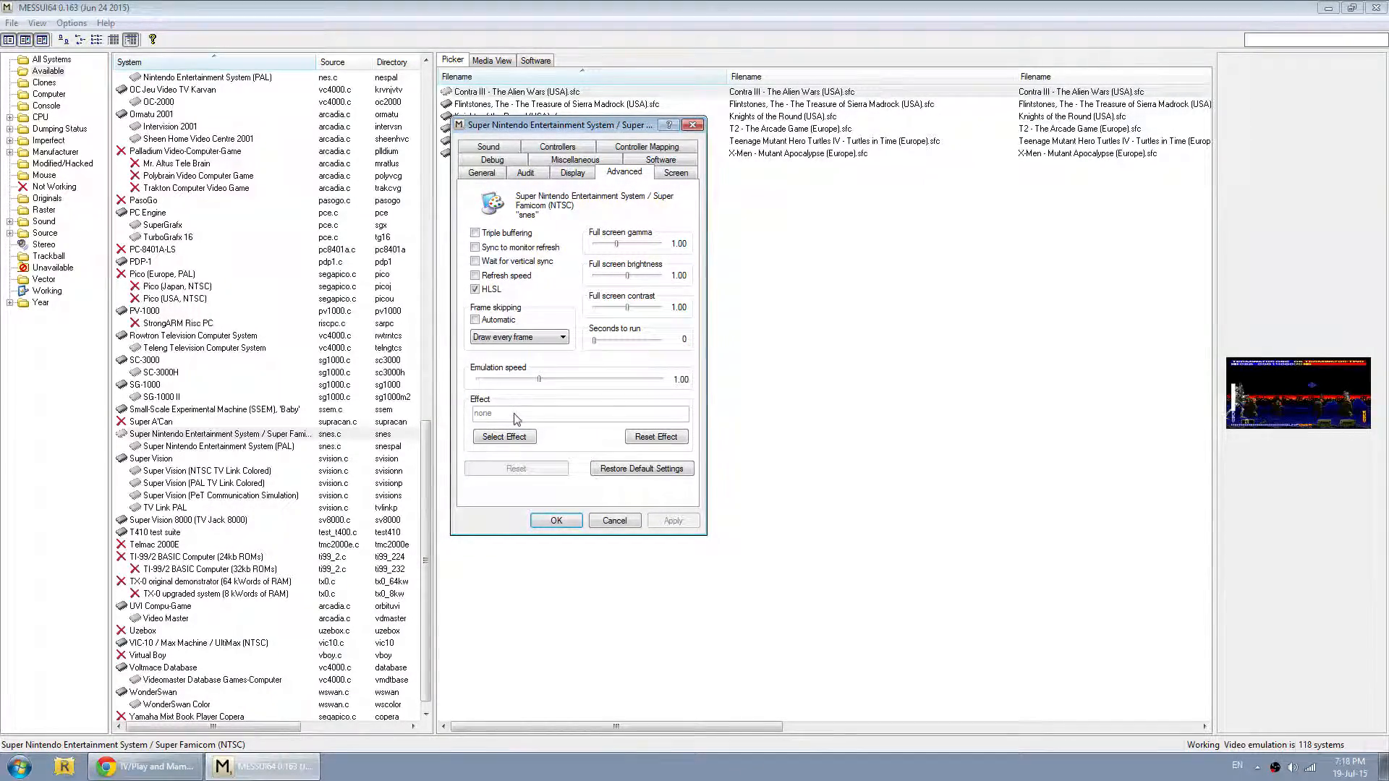
# Step: View the effect images available in the Artwork folder, cancel the selection, and accept the system properties
pyautogui.click(504, 437)
pyautogui.moveTo(792, 136); pyautogui.dragTo(843, 135)
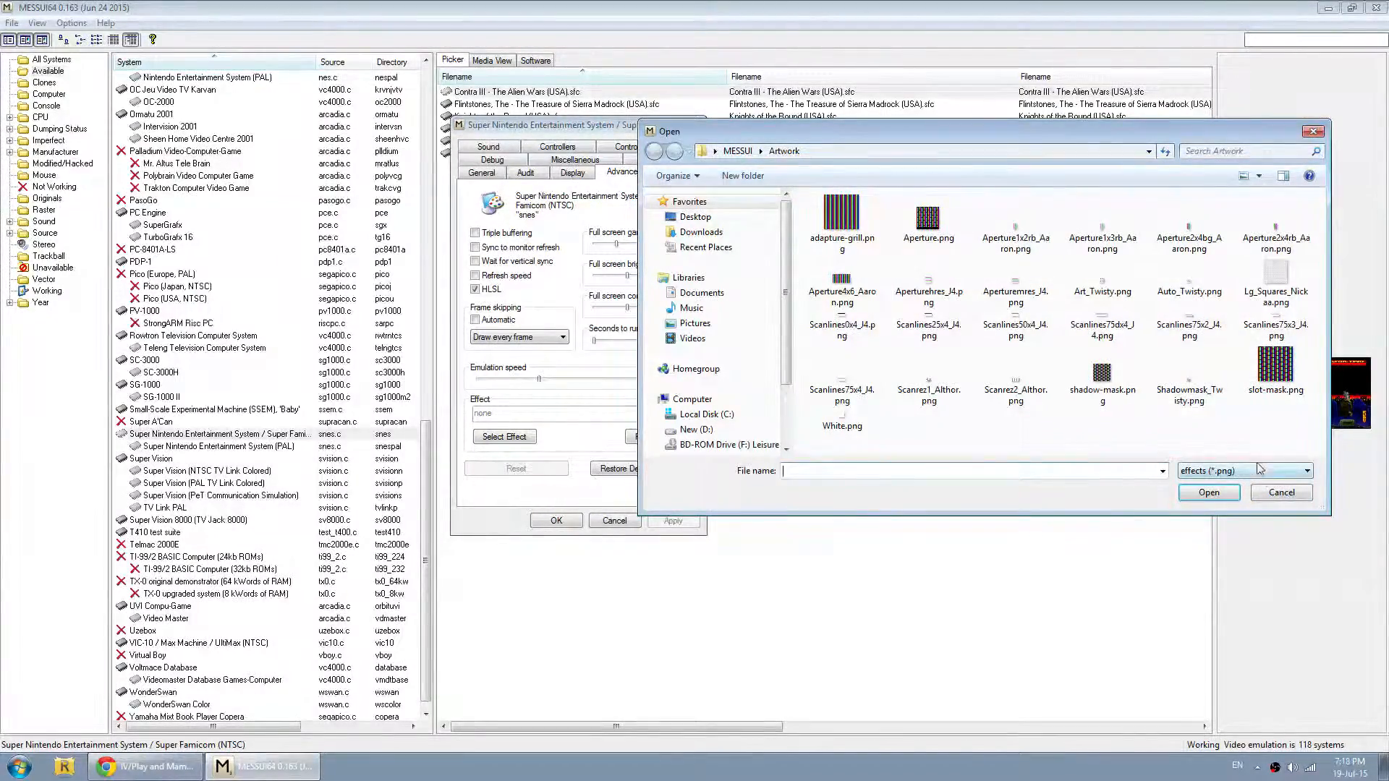
pyautogui.click(1281, 492)
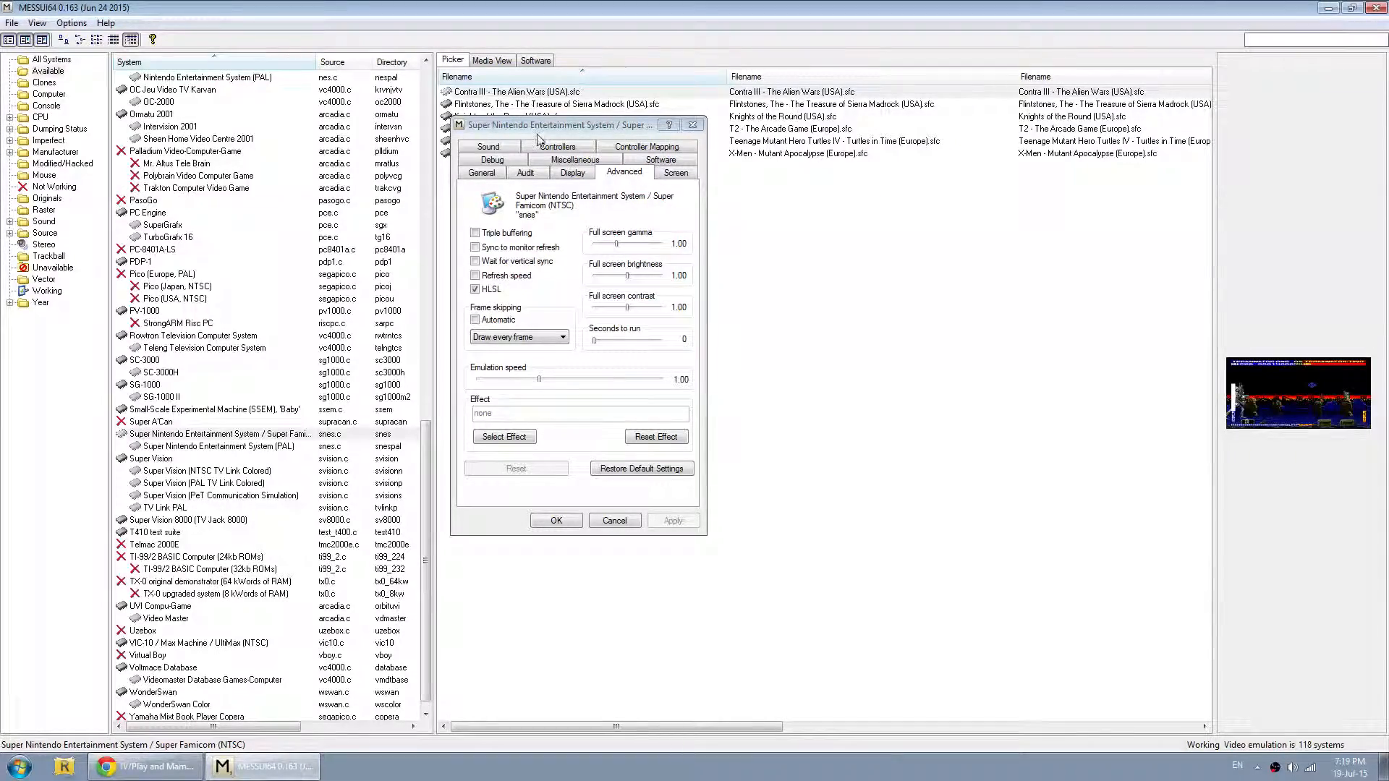
pyautogui.moveTo(544, 129); pyautogui.dragTo(524, 138)
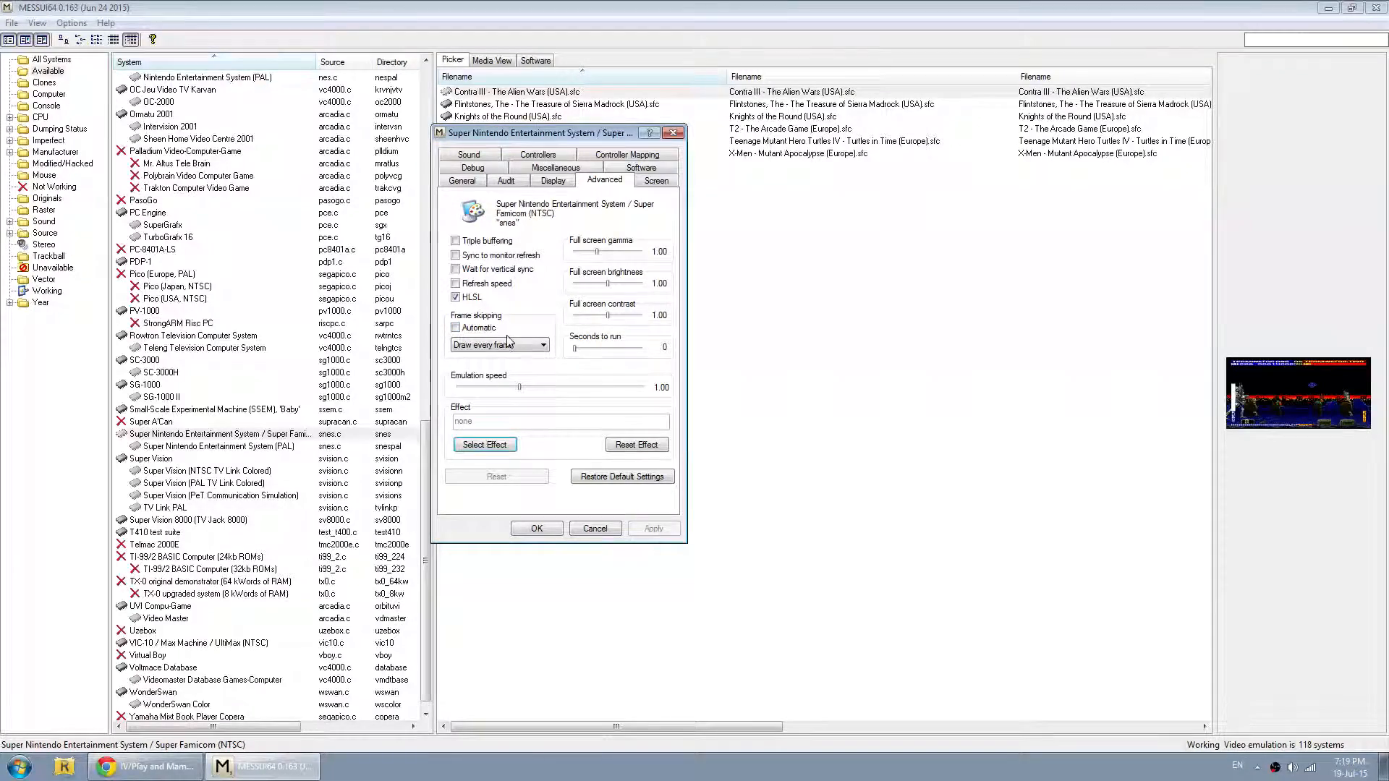
pyautogui.click(537, 528)
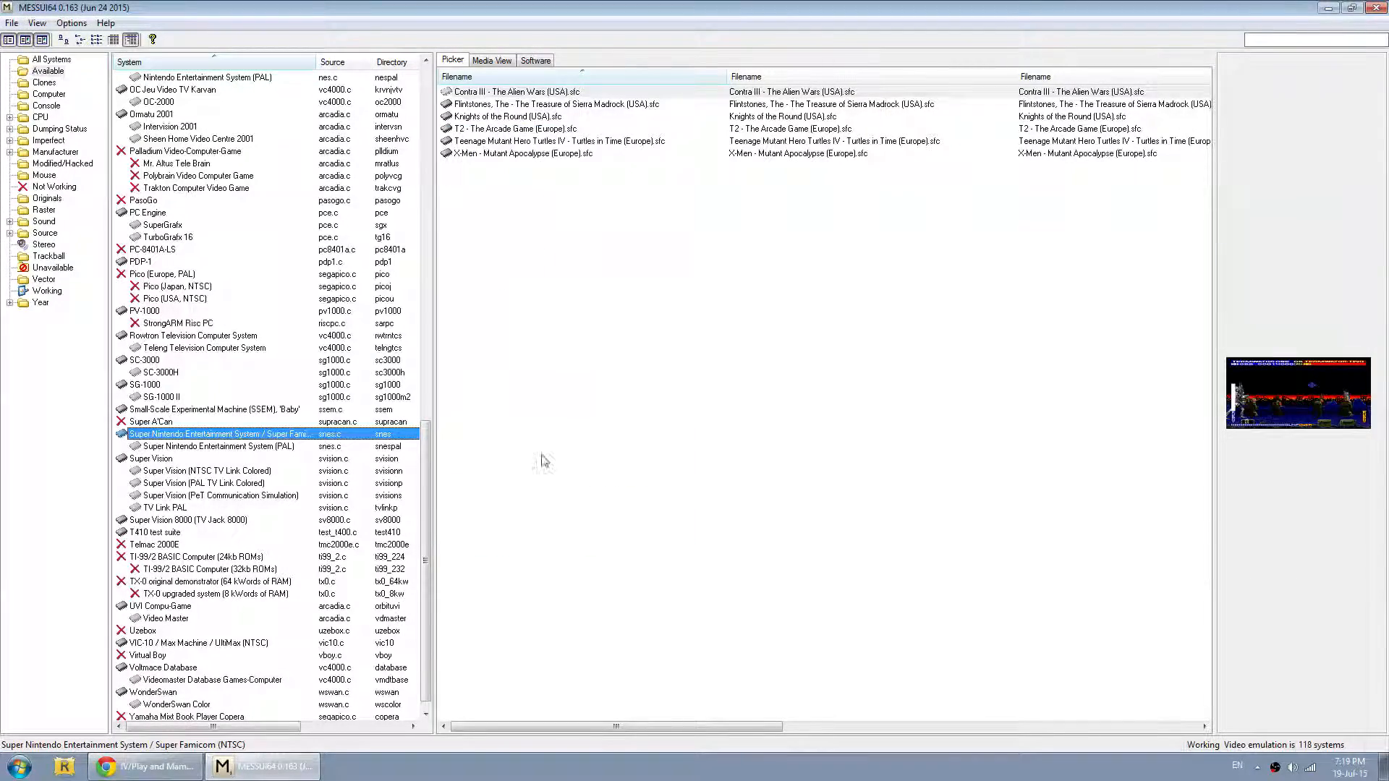
# Step: Run Contra III - The Alien Wars (USA) and dismiss the known-problems warning
pyautogui.doubleClick(527, 92)
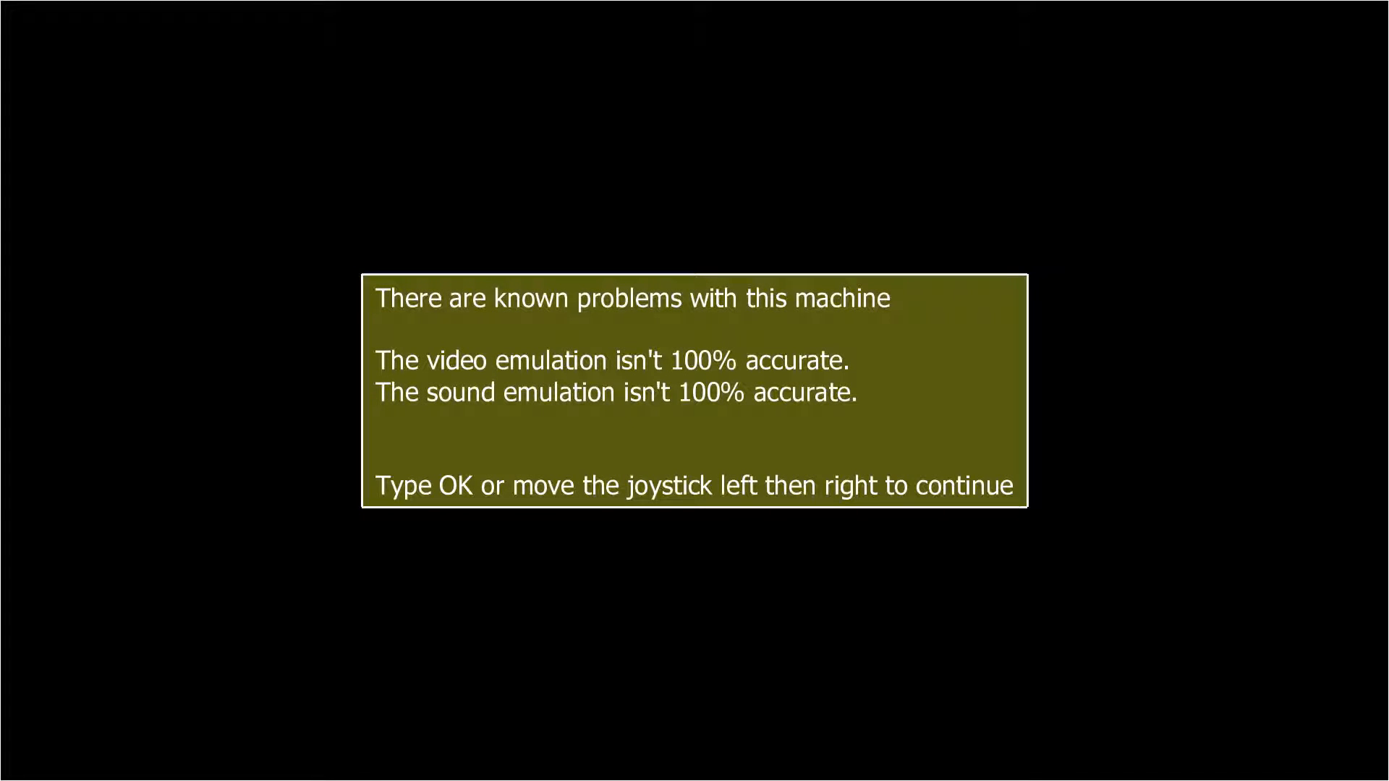
pyautogui.press('o')
pyautogui.press('k')
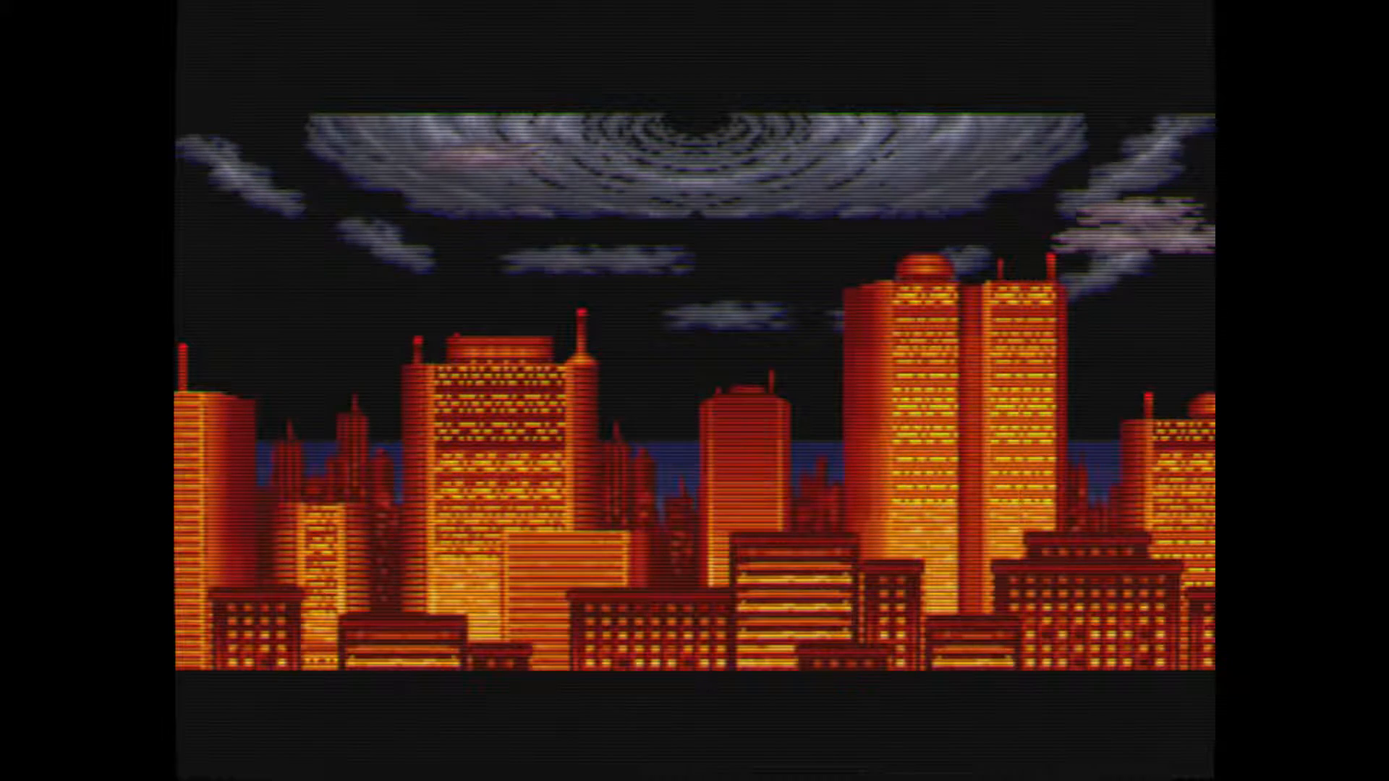
# Step: Bring up the in-game configuration menu and open Slider Controls
pyautogui.press('Tab')
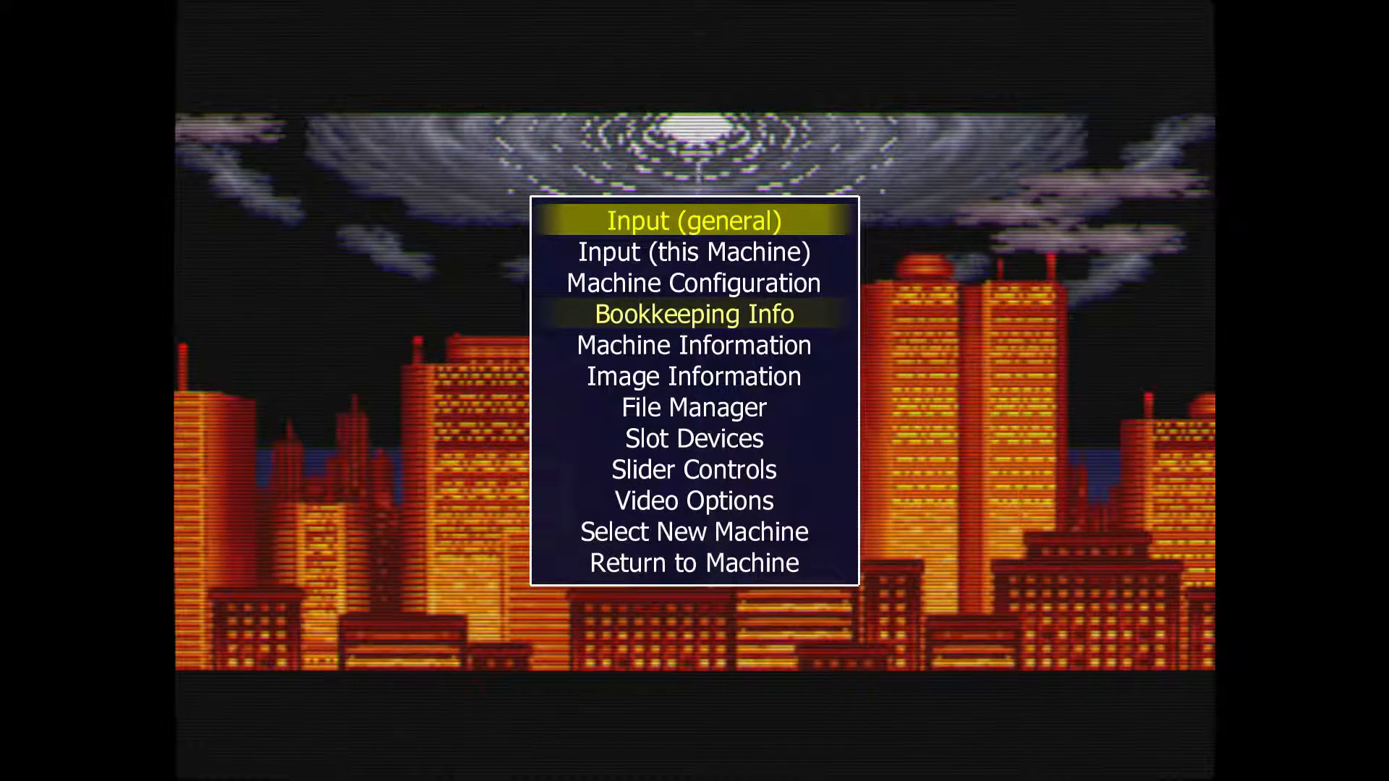
pyautogui.press('Down')
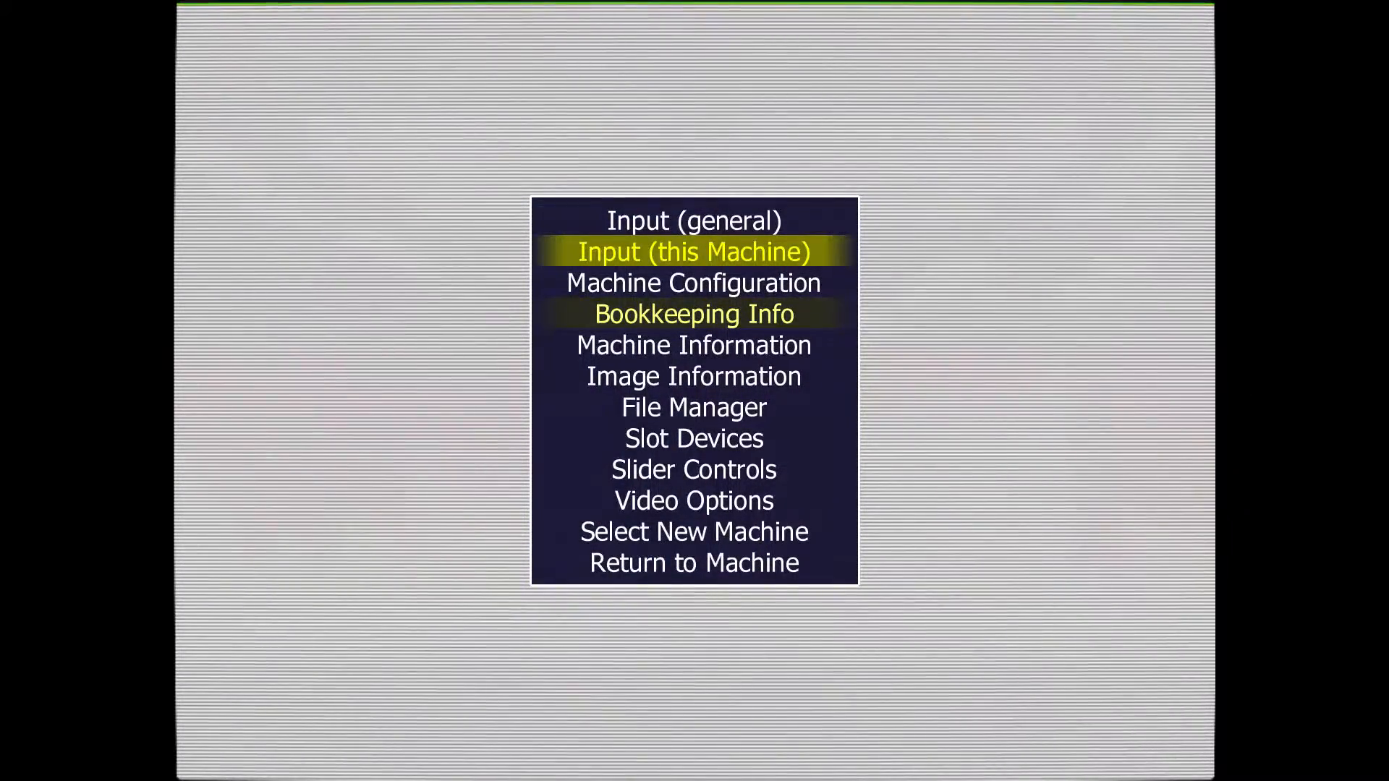
pyautogui.press('Down')
pyautogui.press('Down')
pyautogui.press('Down')
pyautogui.press('Down')
pyautogui.press('Down')
pyautogui.press('Down')
pyautogui.press('Down')
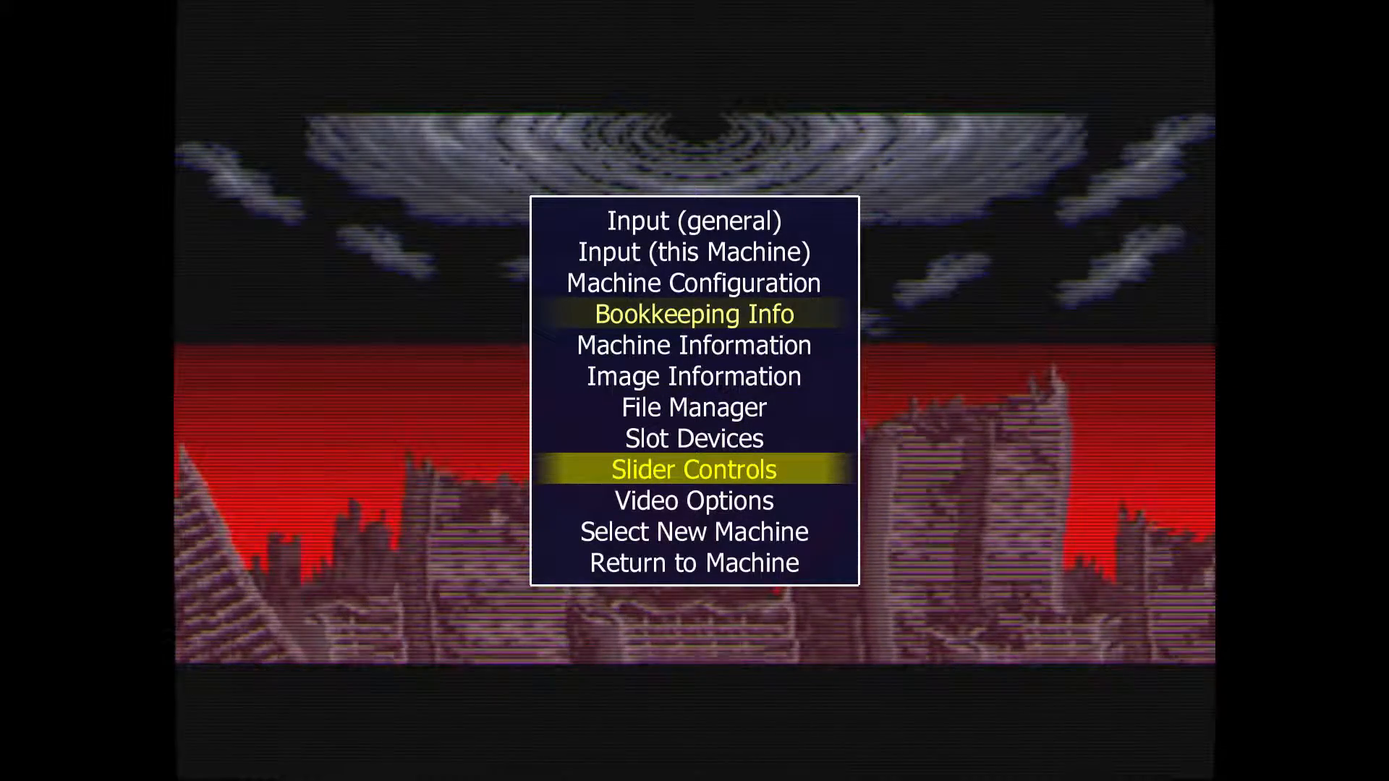
pyautogui.press('Return')
# Step: Examine the volume and screen sliders down to Shadow Mask Darkness and Shadow Mask X Count
pyautogui.press('Down')
pyautogui.press('Down')
pyautogui.press('Up')
pyautogui.press('Down')
pyautogui.press('Down')
pyautogui.press('Down')
pyautogui.press('Down')
pyautogui.press('Down')
pyautogui.press('Down')
pyautogui.press('Down')
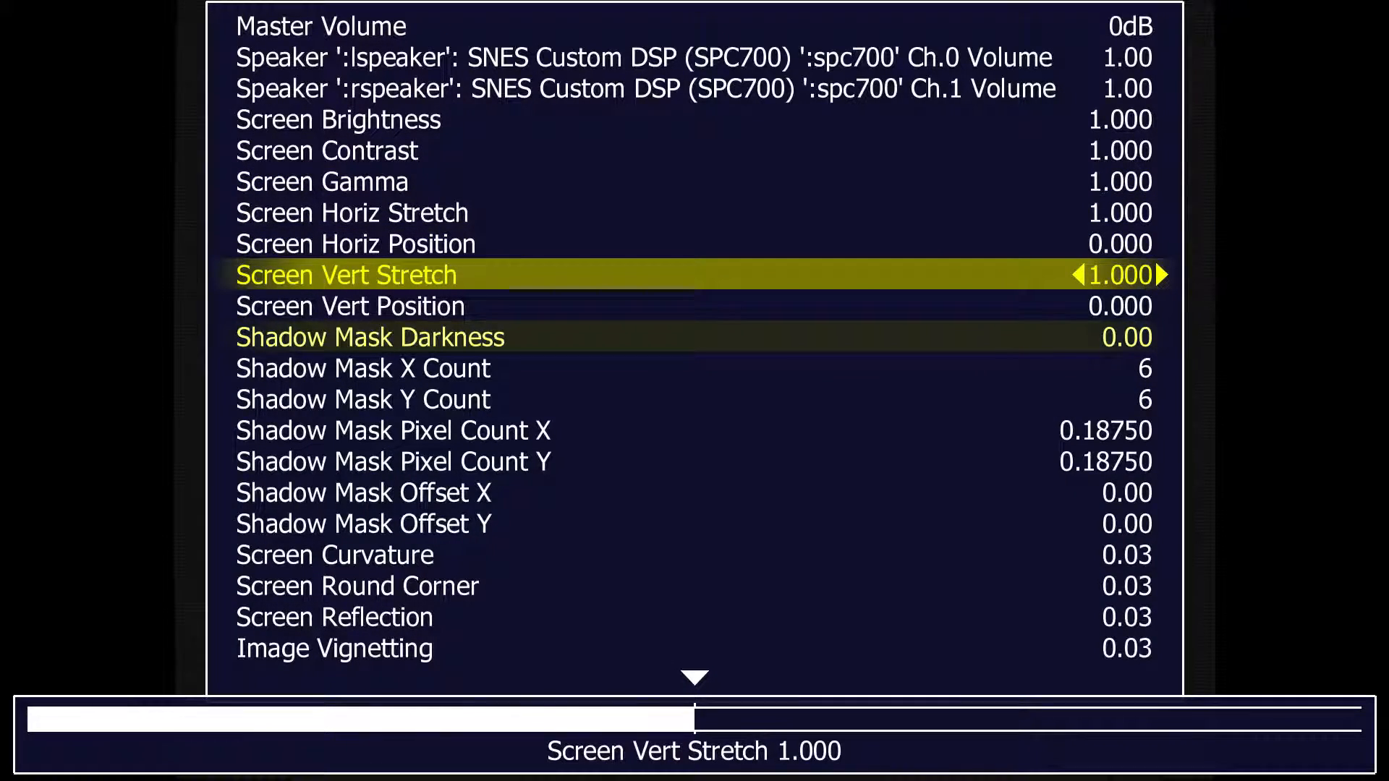
pyautogui.press('Down')
pyautogui.press('Down')
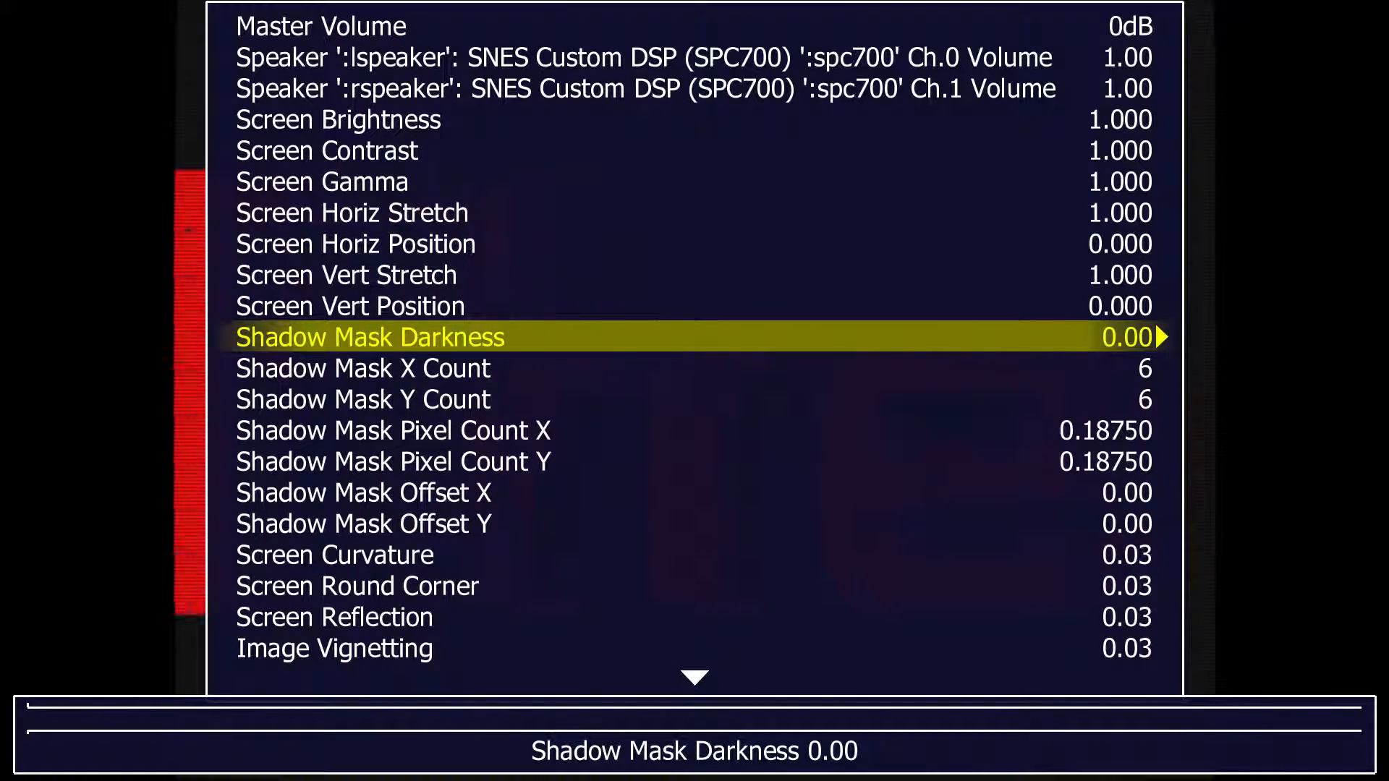
pyautogui.press('Down')
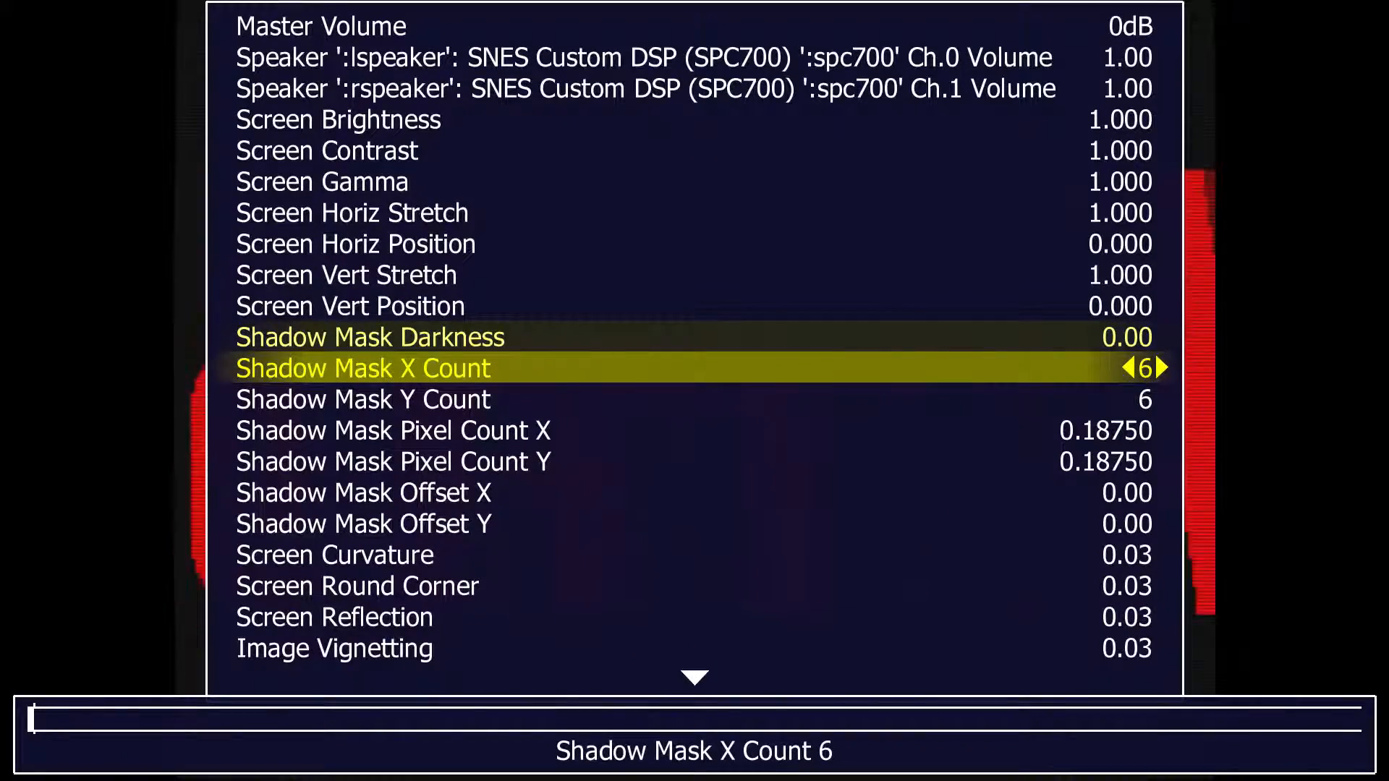
pyautogui.press('Up')
pyautogui.press('Down')
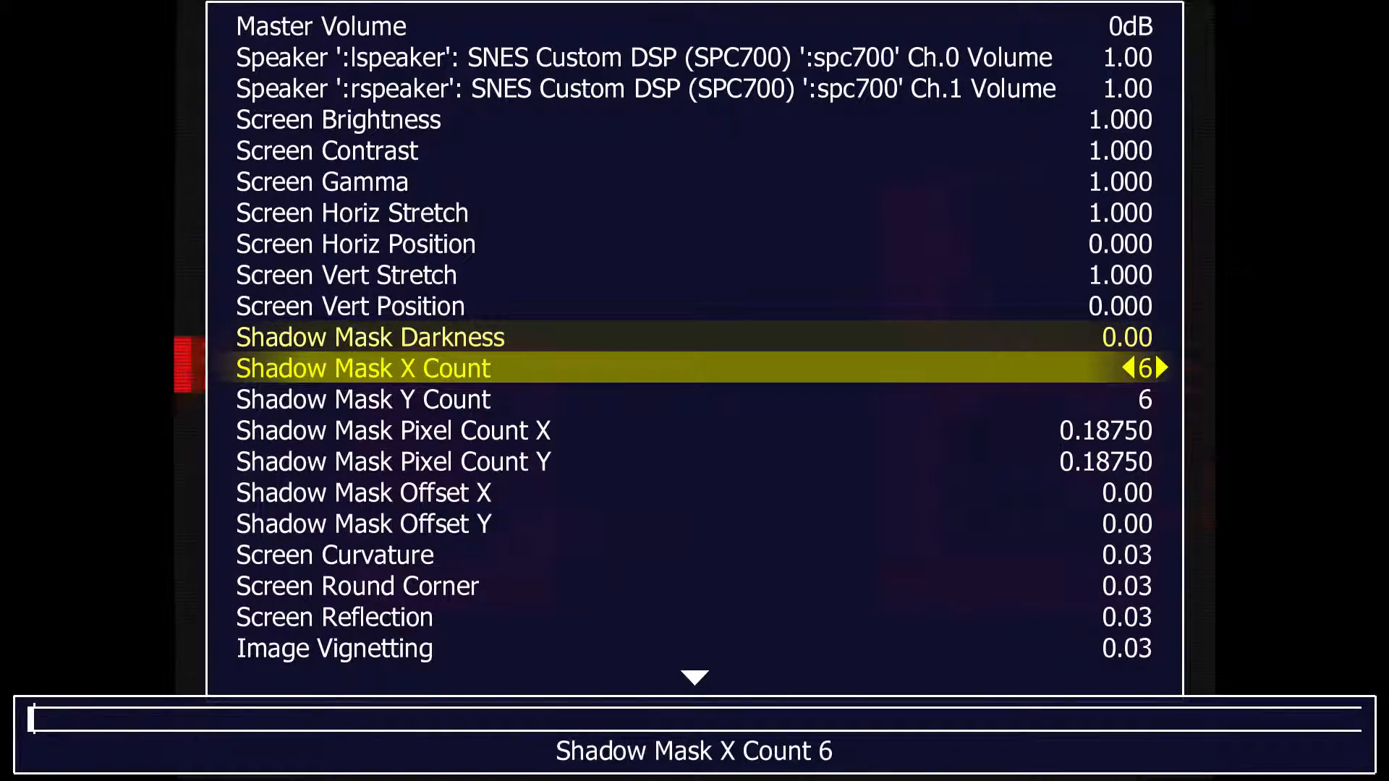
# Step: Examine the remaining shadow mask, screen curvature, reflection, vignetting and scanline sliders down to Defocus X
pyautogui.press('Down')
pyautogui.press('Down')
pyautogui.press('Down')
pyautogui.press('Down')
pyautogui.press('Down')
pyautogui.press('Down')
pyautogui.press('Down')
pyautogui.press('Down')
pyautogui.press('Down')
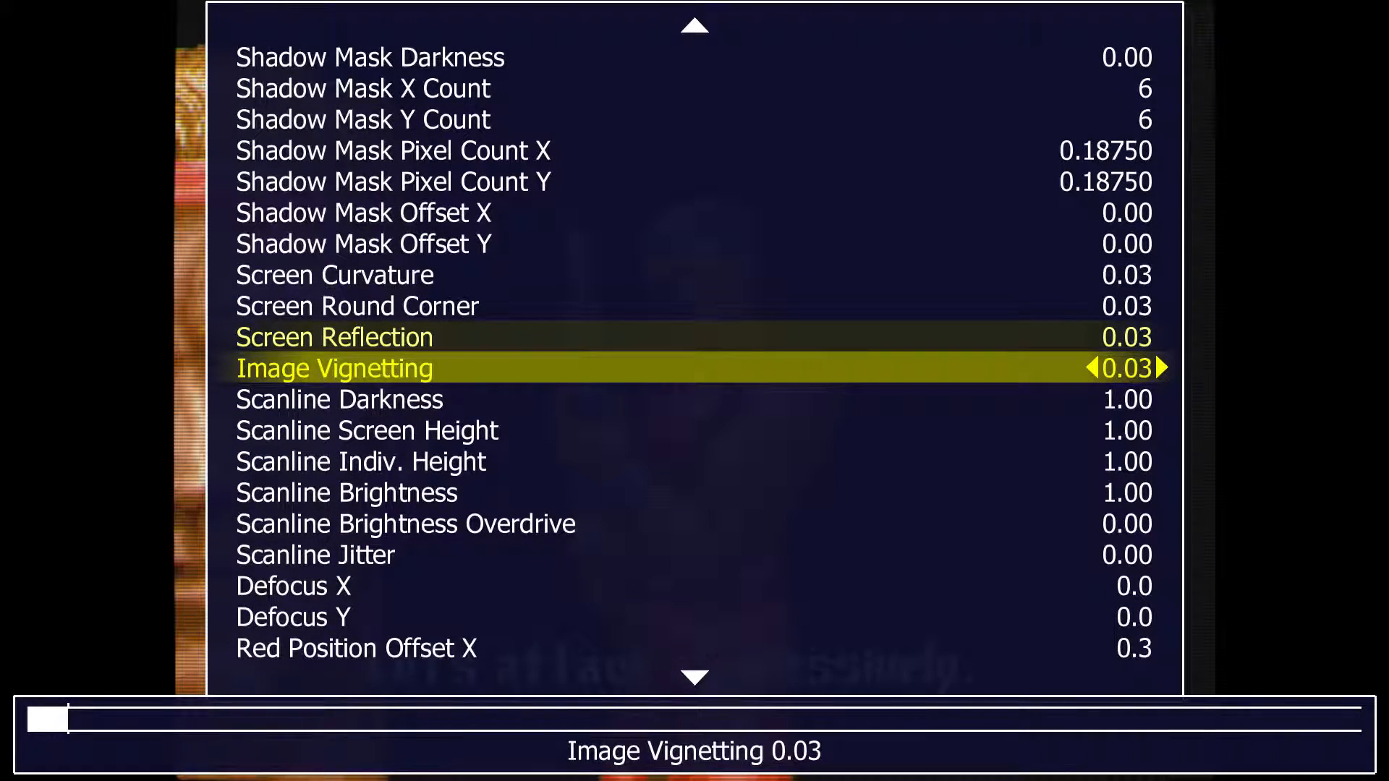
pyautogui.press('Down')
pyautogui.press('Down')
pyautogui.press('Down')
pyautogui.press('Down')
pyautogui.press('Down')
pyautogui.press('Down')
pyautogui.press('Down')
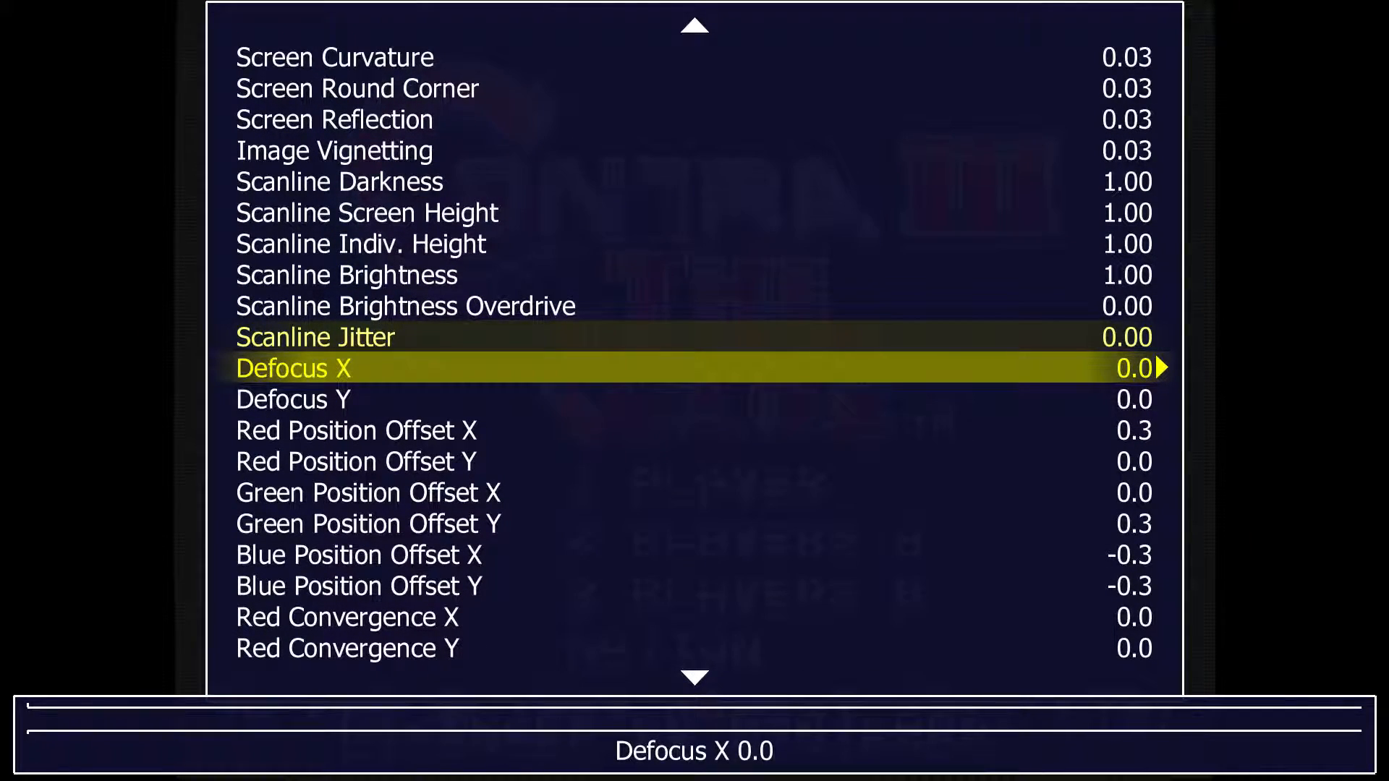
# Step: Review the scanline and nearby defocus sliders, working back up the list to Image Vignetting
pyautogui.press('Up')
pyautogui.press('Up')
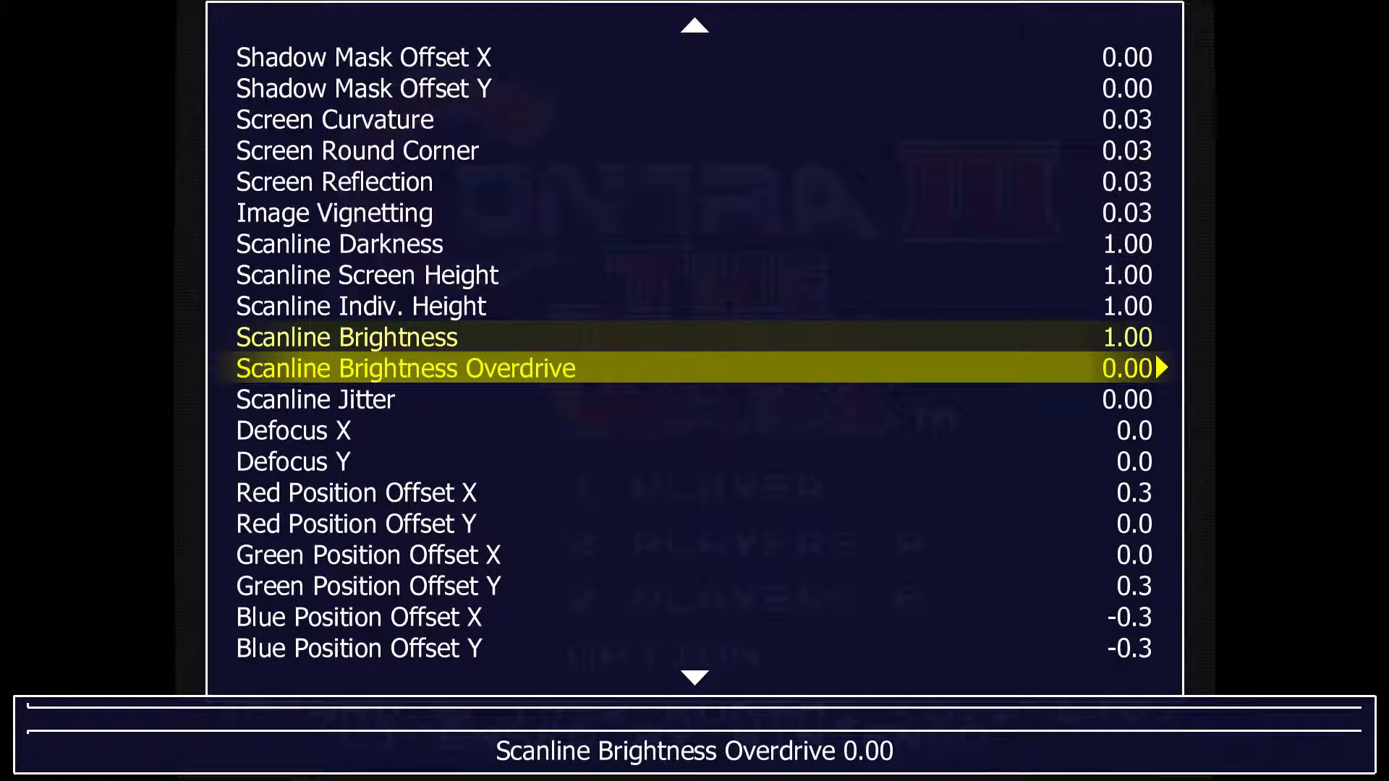
pyautogui.press('Up')
pyautogui.press('Down')
pyautogui.press('Down')
pyautogui.press('Down')
pyautogui.press('Down')
pyautogui.press('Down')
pyautogui.press('Up')
pyautogui.press('Up')
pyautogui.press('Up')
pyautogui.press('Up')
pyautogui.press('Up')
pyautogui.press('Up')
pyautogui.press('Up')
pyautogui.press('Up')
pyautogui.press('Up')
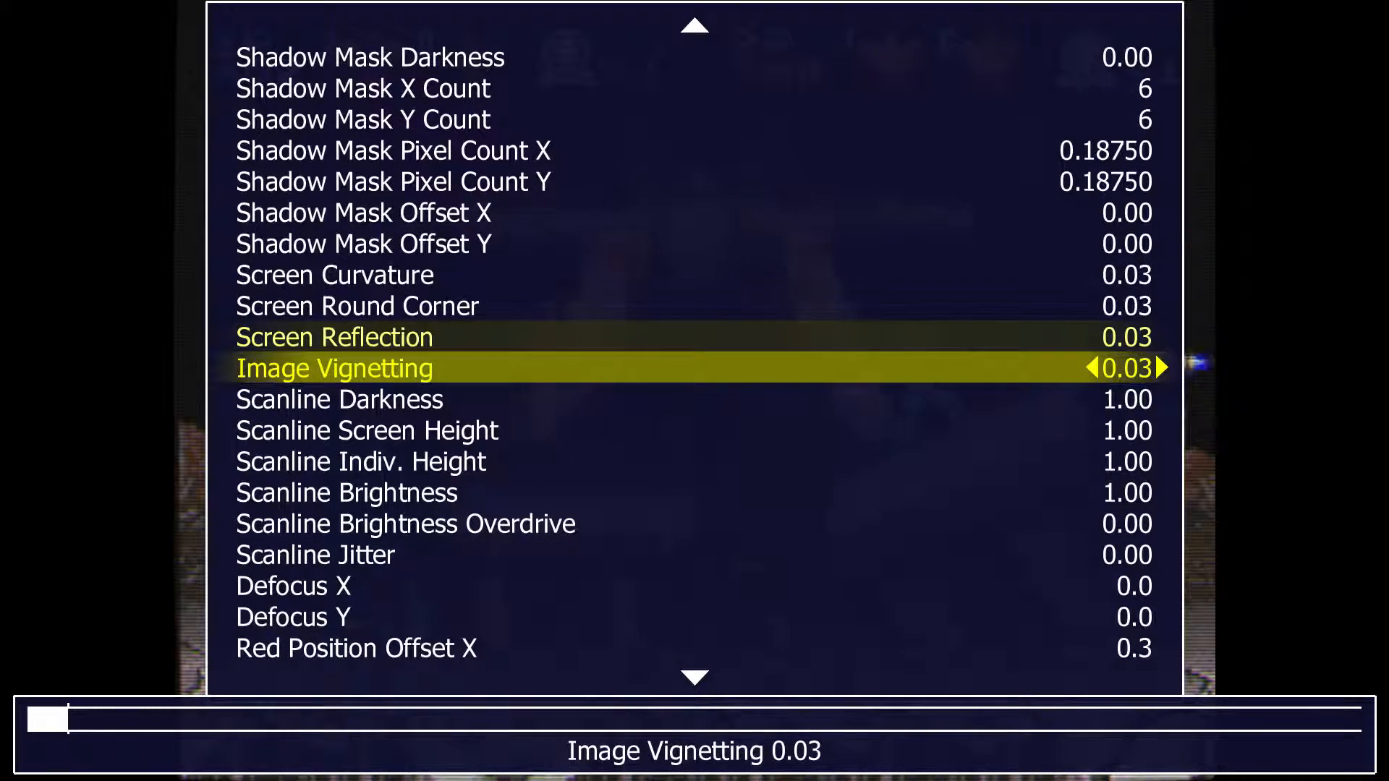
# Step: Review the screen reflection, round corner, curvature and shadow mask sliders back up to Shadow Mask Pixel Count X, and close the slider list
pyautogui.press('Up')
pyautogui.press('Up')
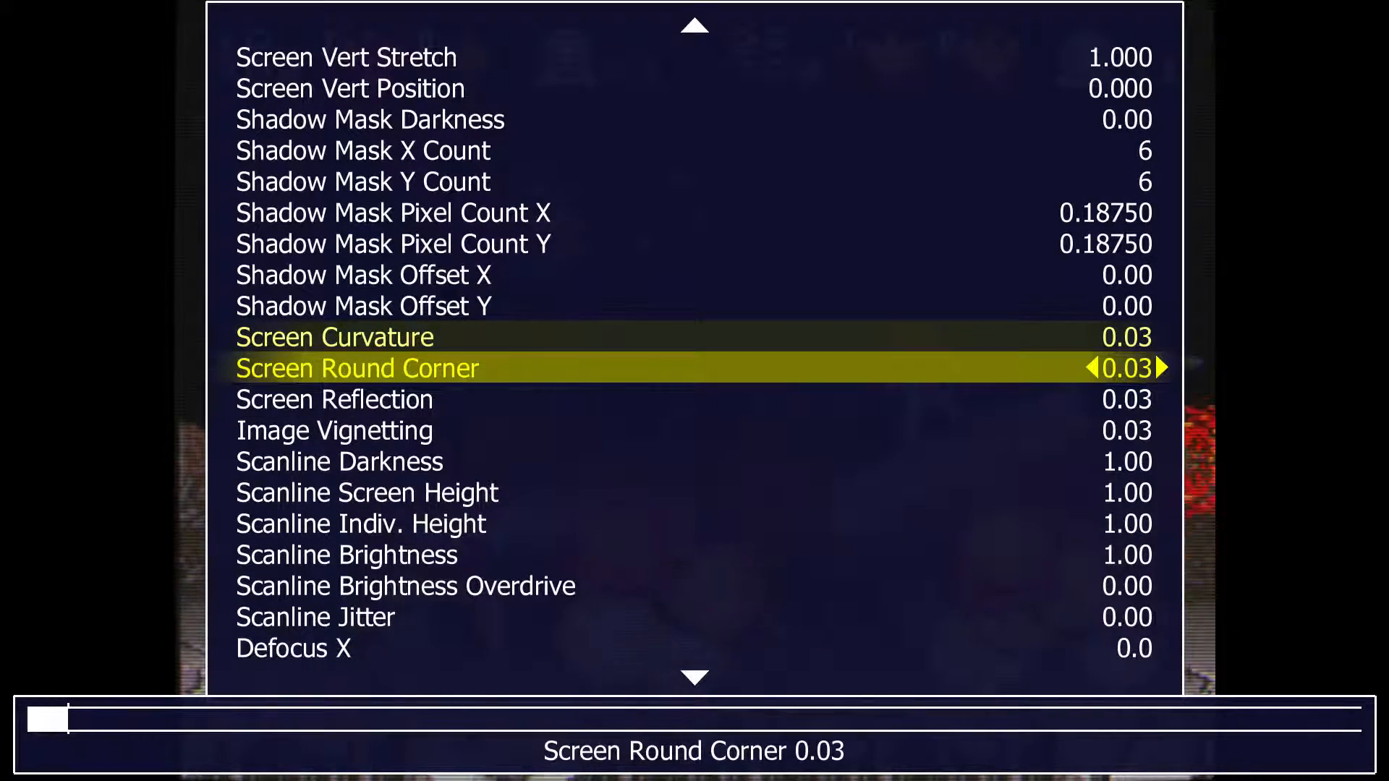
pyautogui.press('Down')
pyautogui.press('Up')
pyautogui.press('Up')
pyautogui.press('Up')
pyautogui.press('Up')
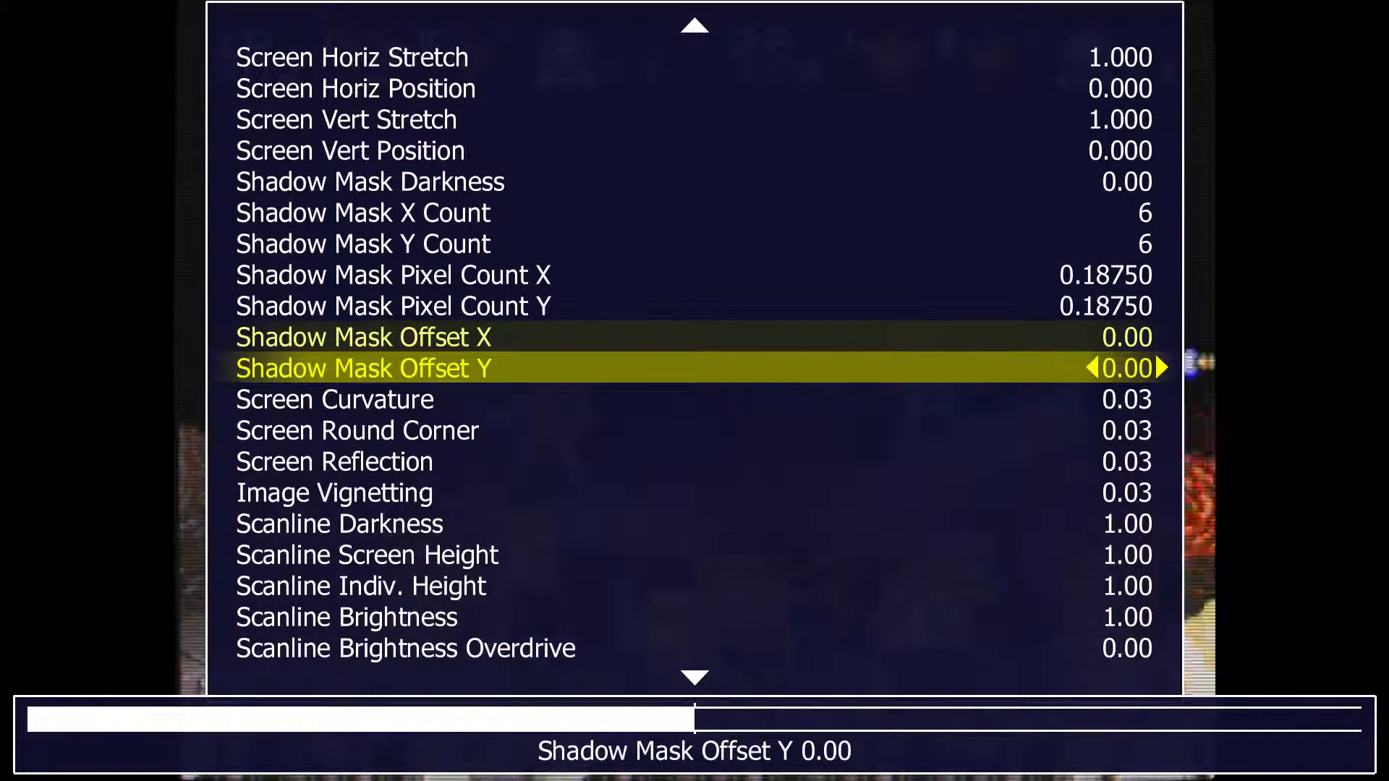
pyautogui.press('Up')
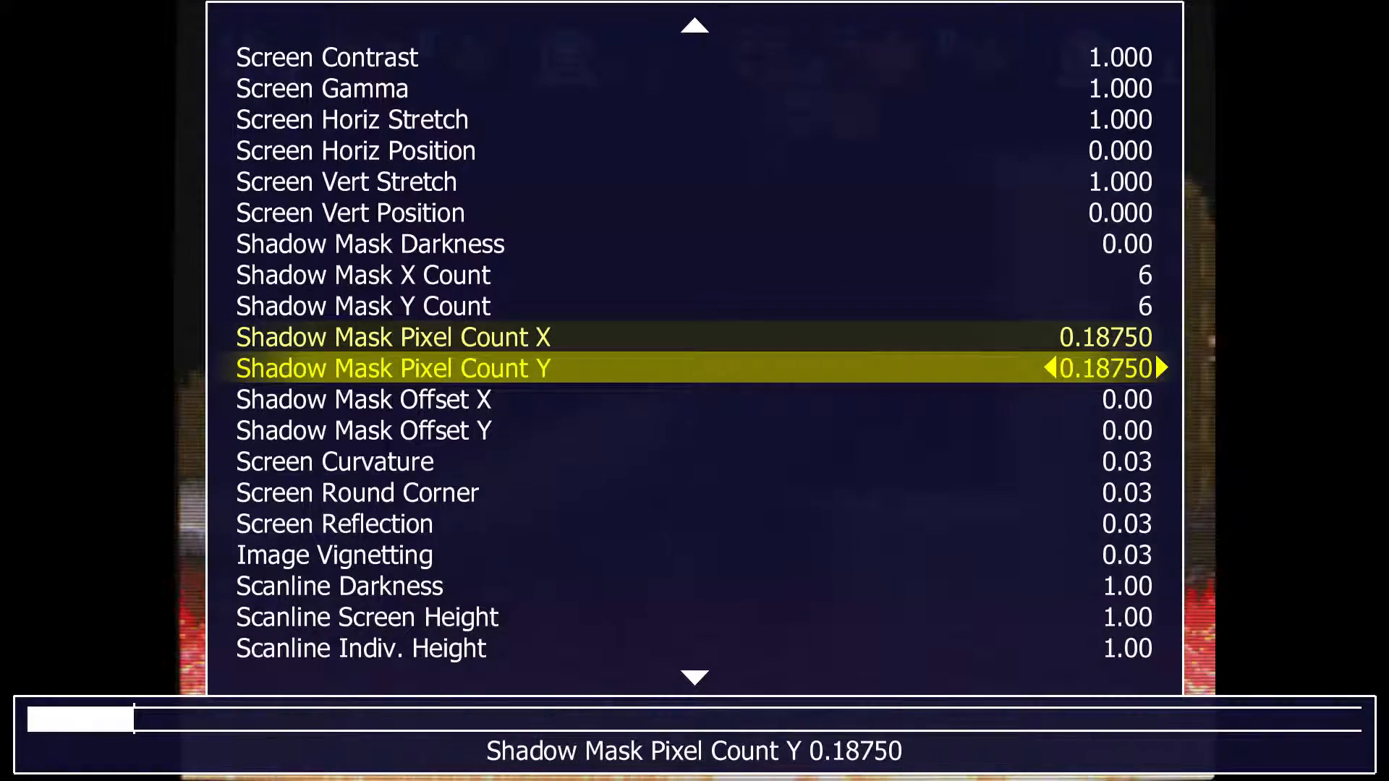
pyautogui.press('Up')
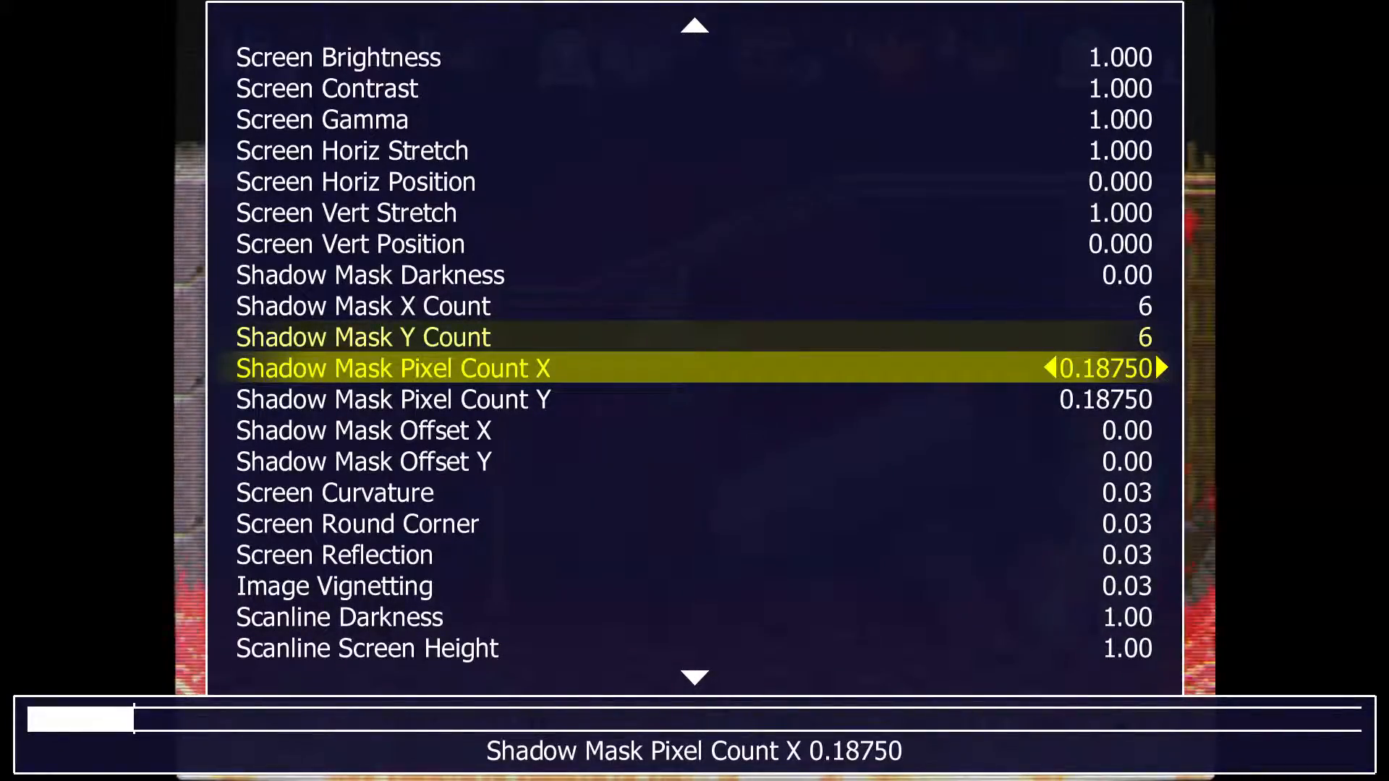
pyautogui.press('Tab')
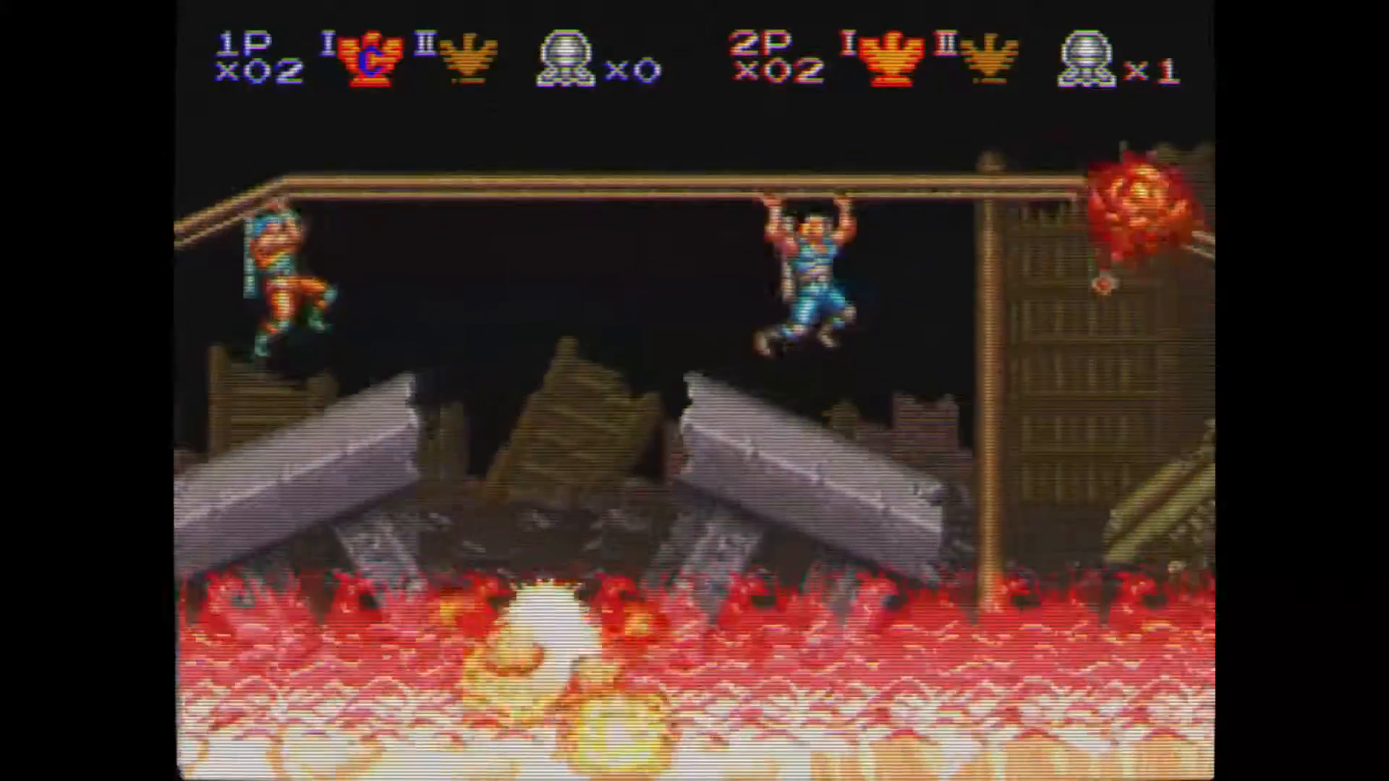
# Step: Bring up the configuration menu and open the User Interface key assignments under Input (general)
pyautogui.press('Tab')
pyautogui.press('Escape')
pyautogui.press('Up')
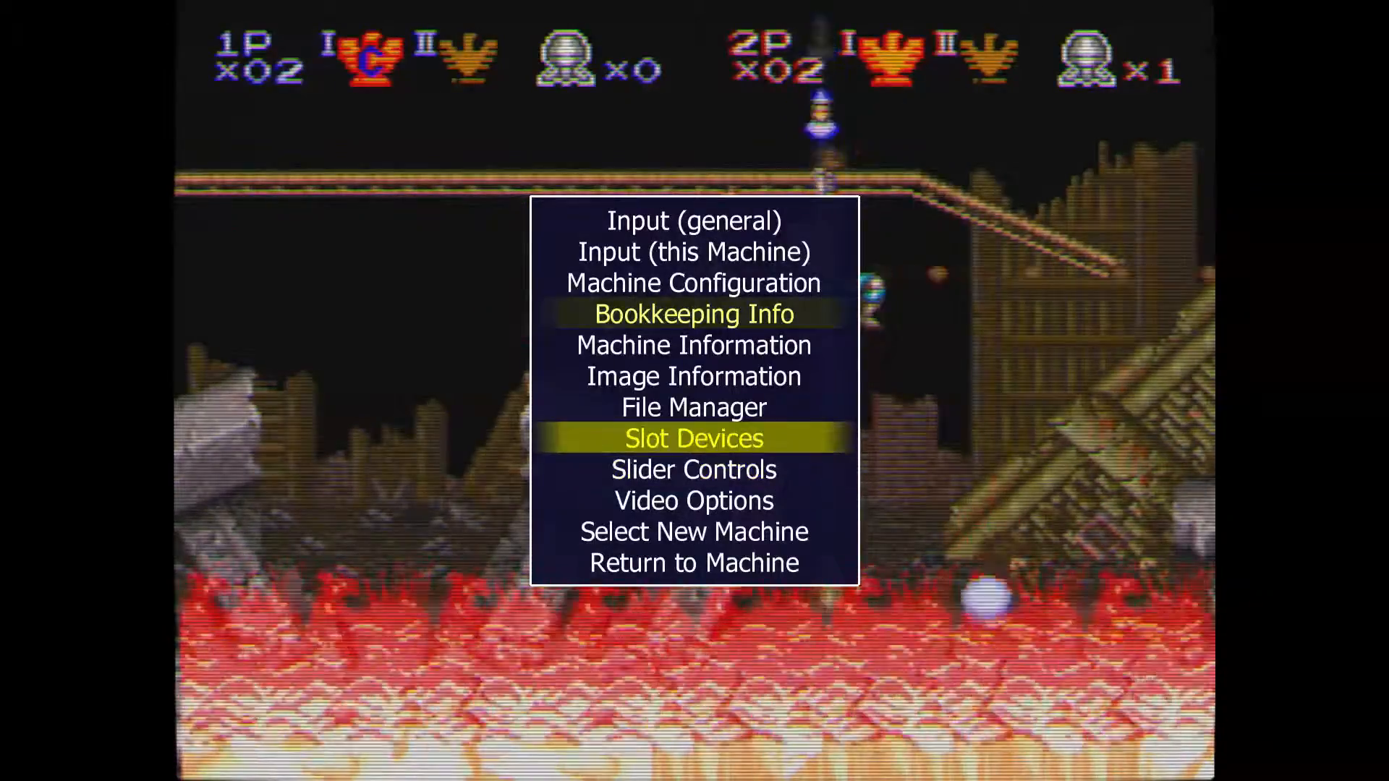
pyautogui.press('Up')
pyautogui.press('Up')
pyautogui.press('Up')
pyautogui.press('Up')
pyautogui.press('Up')
pyautogui.press('Up')
pyautogui.press('Up')
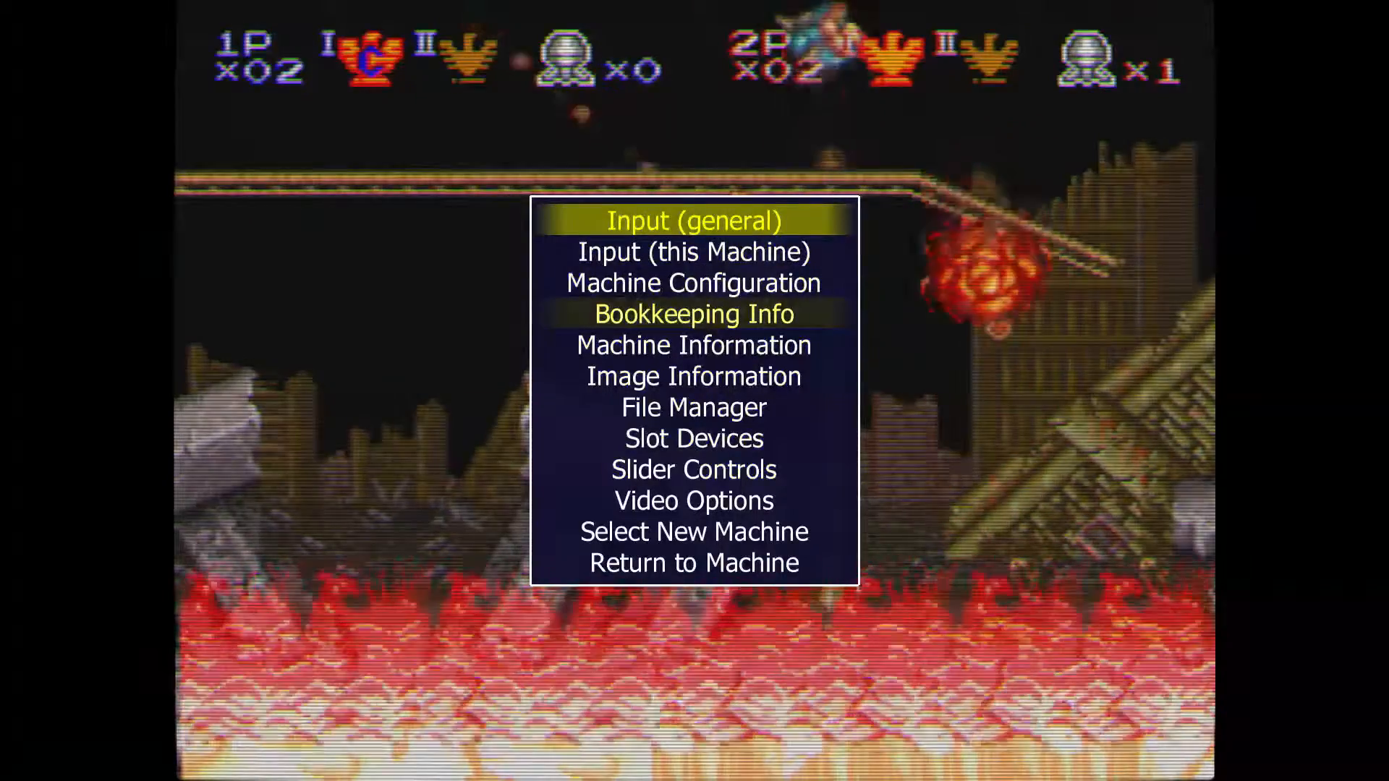
pyautogui.press('Return')
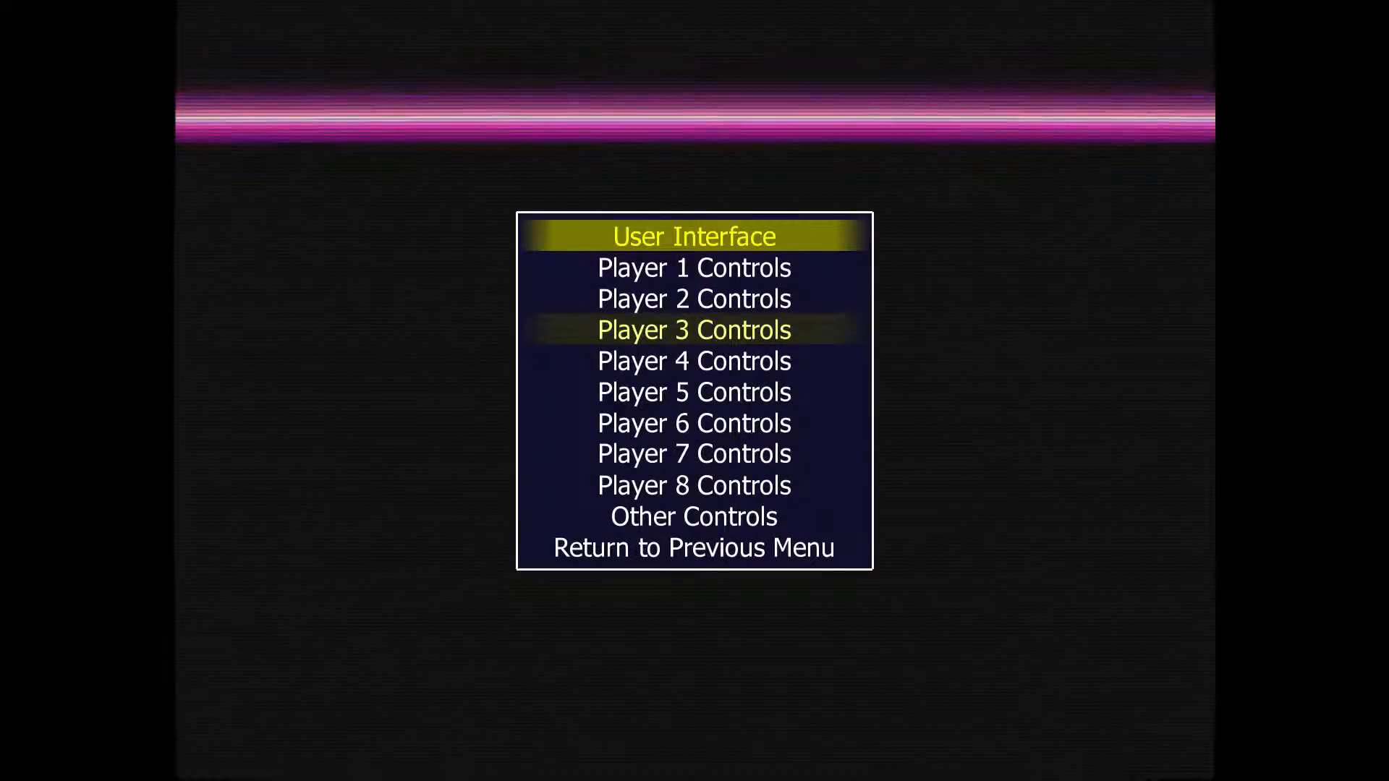
pyautogui.press('Return')
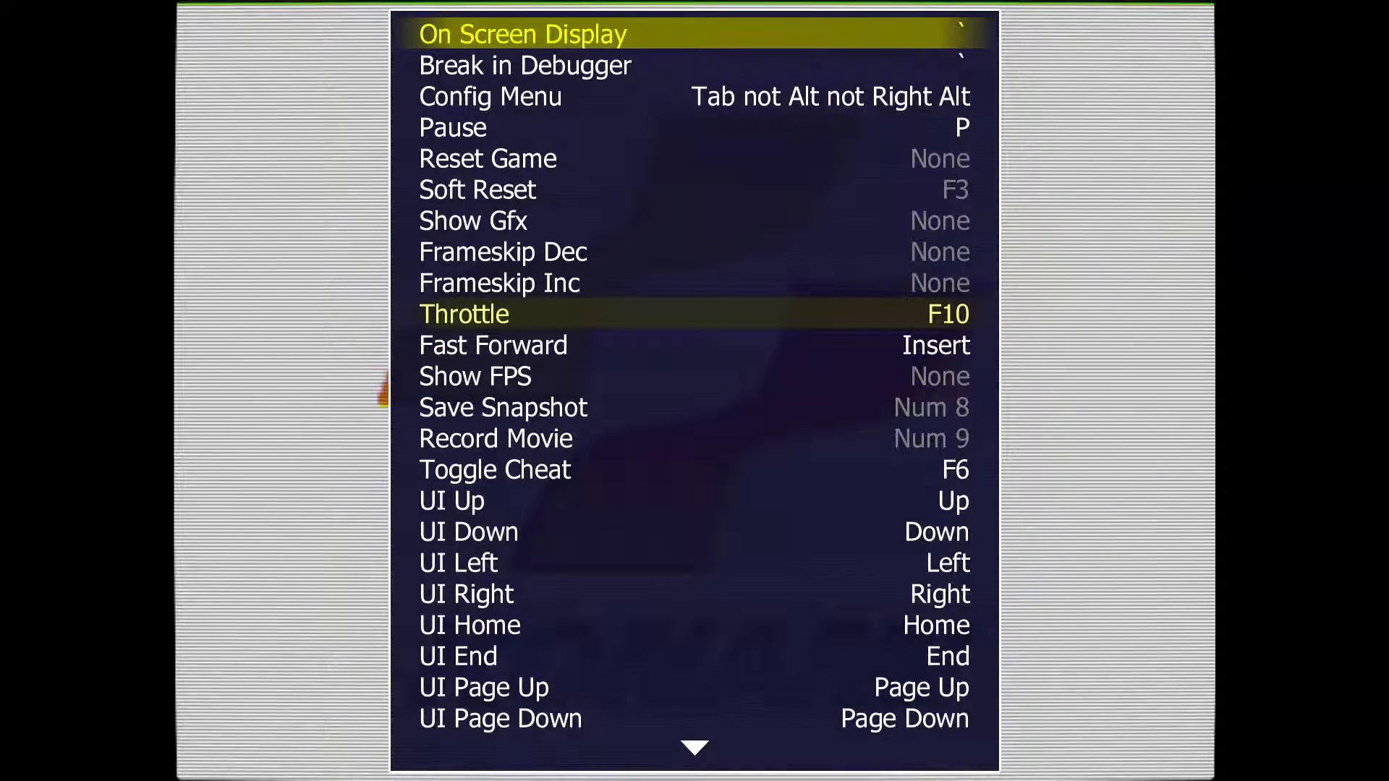
# Step: Look through the User Interface key assignments for Toggle Post-Processing, and return to the game
pyautogui.press('Down')
pyautogui.press('Down')
pyautogui.press('Down')
pyautogui.press('Down')
pyautogui.press('Down')
pyautogui.press('Down')
pyautogui.press('Down')
pyautogui.press('Down')
pyautogui.press('Down')
pyautogui.press('Down')
pyautogui.press('Down')
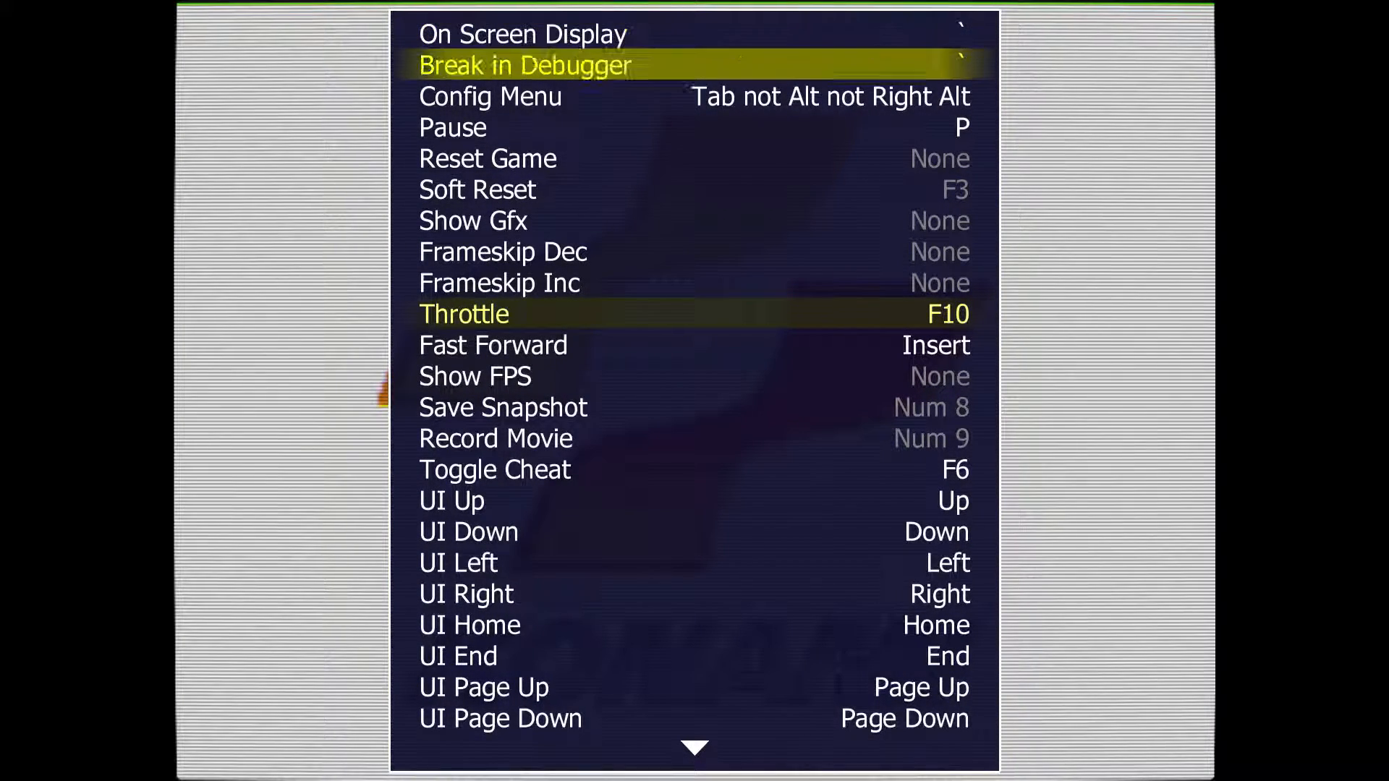
pyautogui.press('Down')
pyautogui.press('Down')
pyautogui.press('Down')
pyautogui.press('Down')
pyautogui.press('Down')
pyautogui.press('Down')
pyautogui.press('Down')
pyautogui.press('Down')
pyautogui.press('Down')
pyautogui.press('Down')
pyautogui.press('Down')
pyautogui.press('Down')
pyautogui.press('Down')
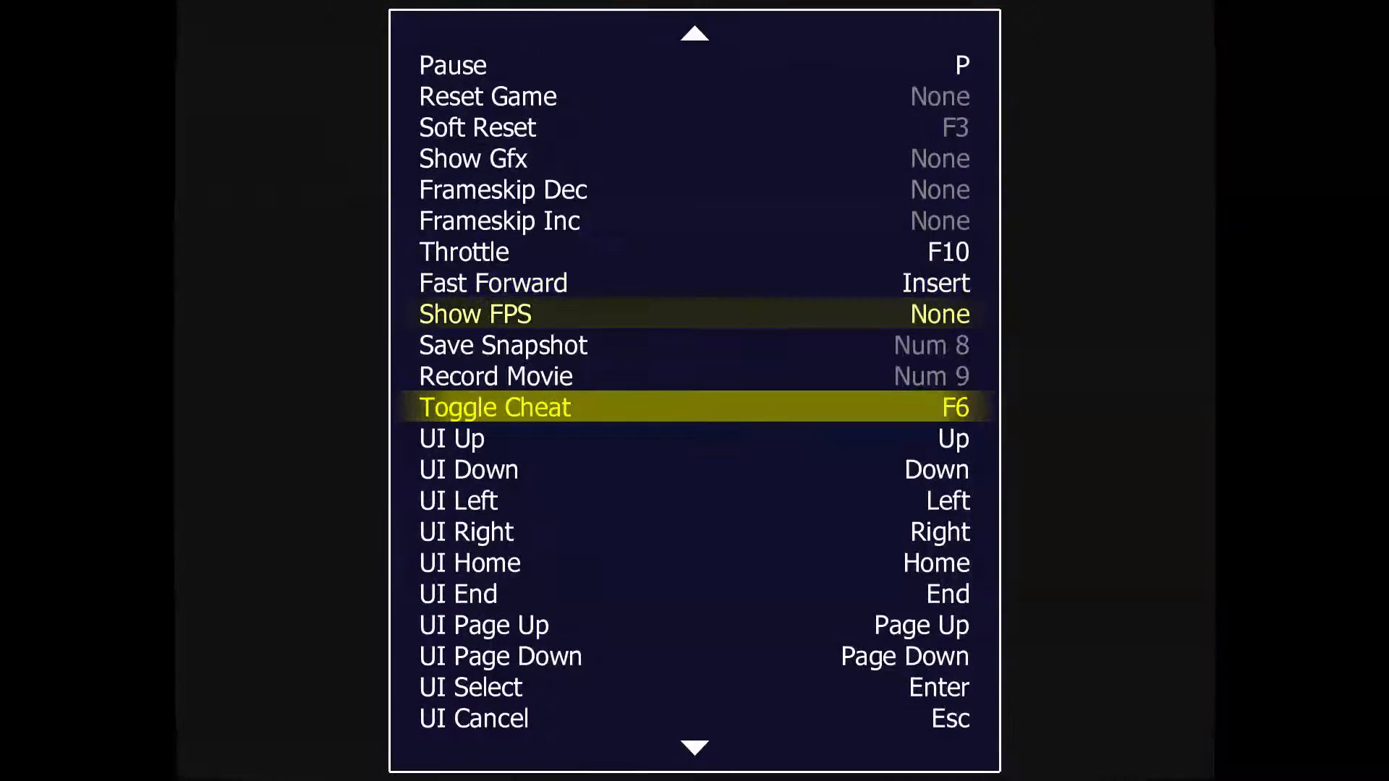
pyautogui.press('Down')
pyautogui.press('Down')
pyautogui.press('Down')
pyautogui.press('Down')
pyautogui.press('Down')
pyautogui.press('Down')
pyautogui.press('Down')
pyautogui.press('Down')
pyautogui.press('Down')
pyautogui.press('Down')
pyautogui.press('Down')
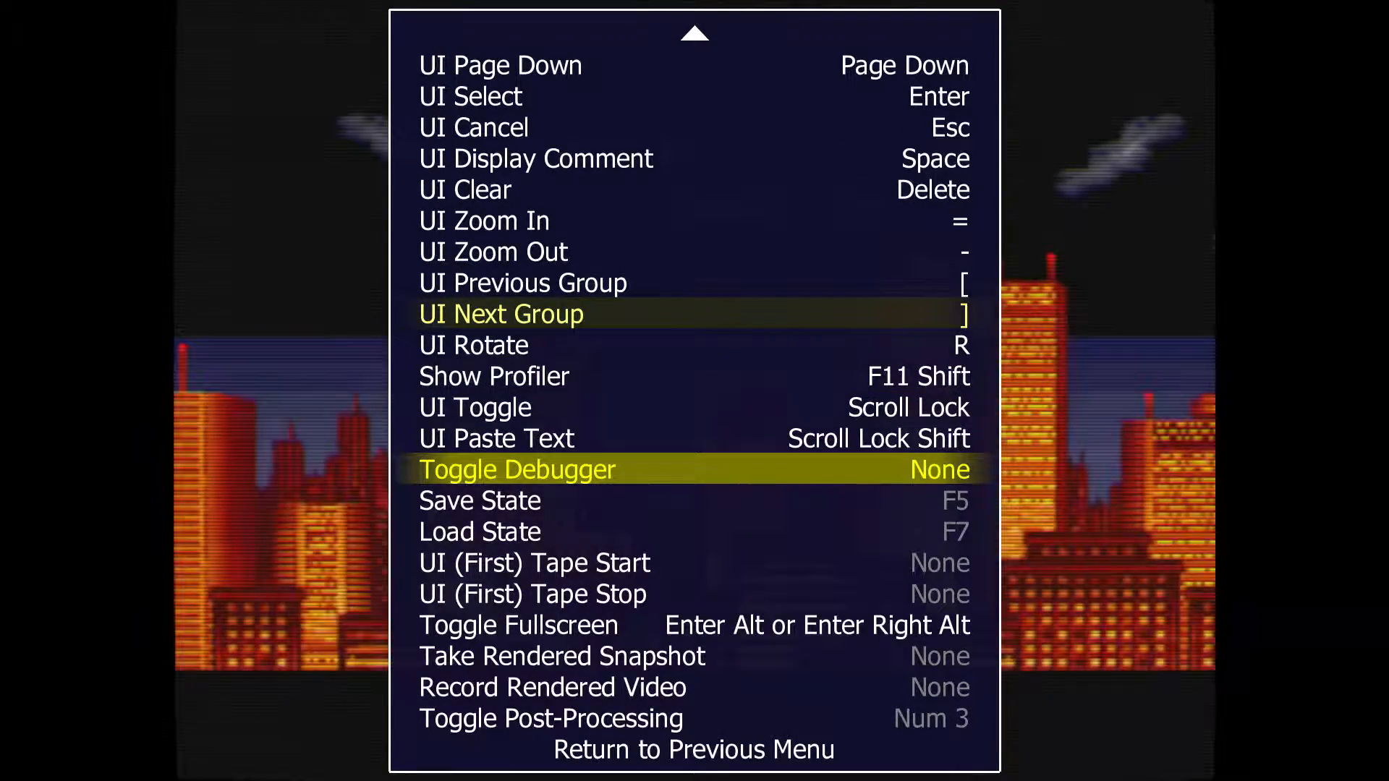
pyautogui.press('Down')
pyautogui.press('Down')
pyautogui.press('Down')
pyautogui.press('Down')
pyautogui.press('Down')
pyautogui.press('Down')
pyautogui.press('Down')
pyautogui.press('Down')
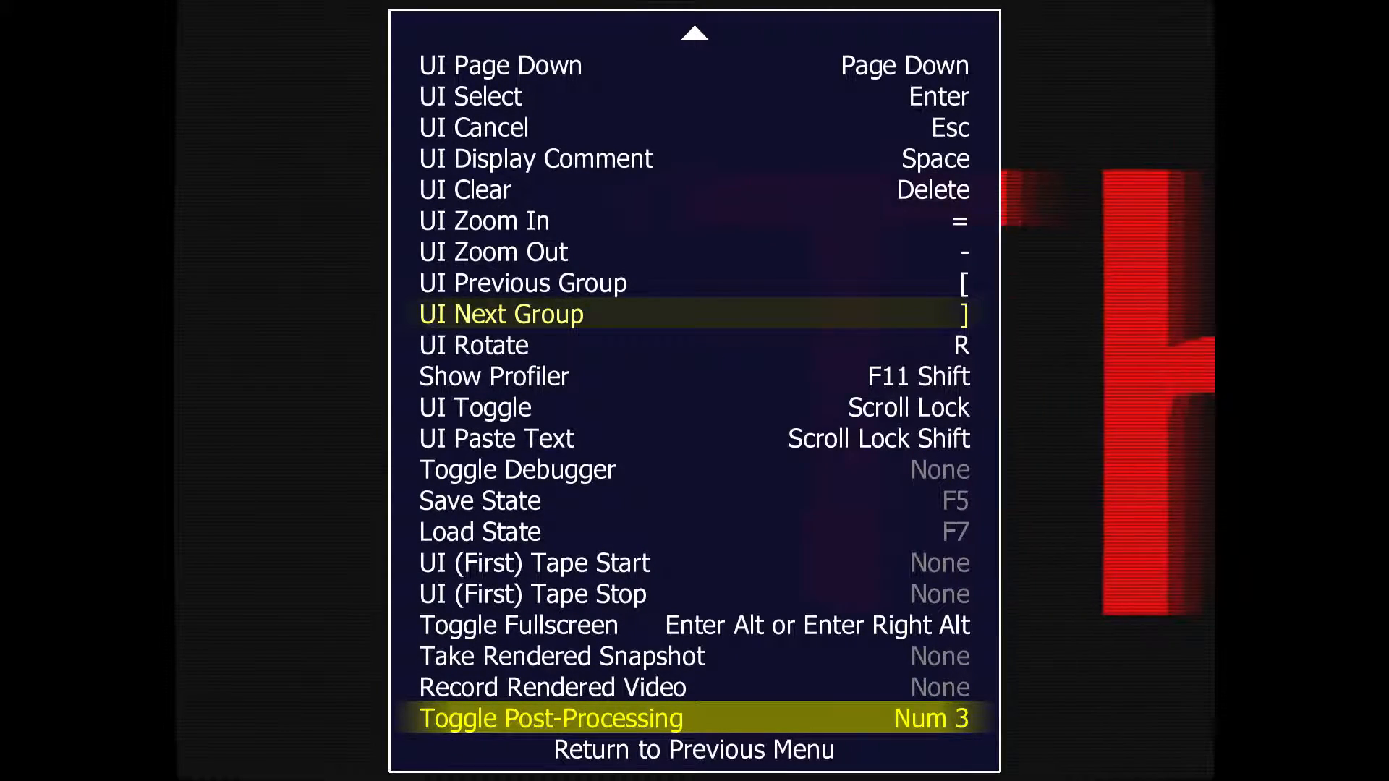
pyautogui.press('Tab')
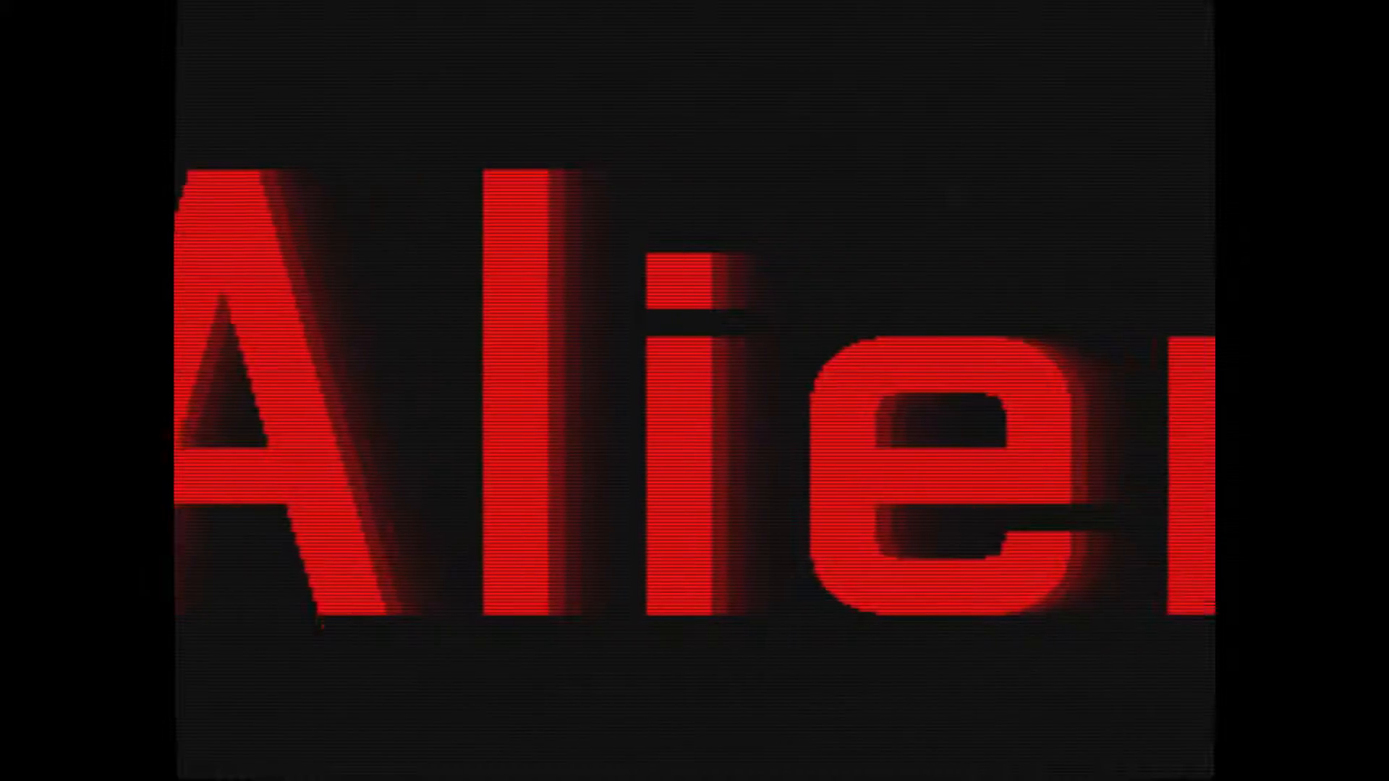